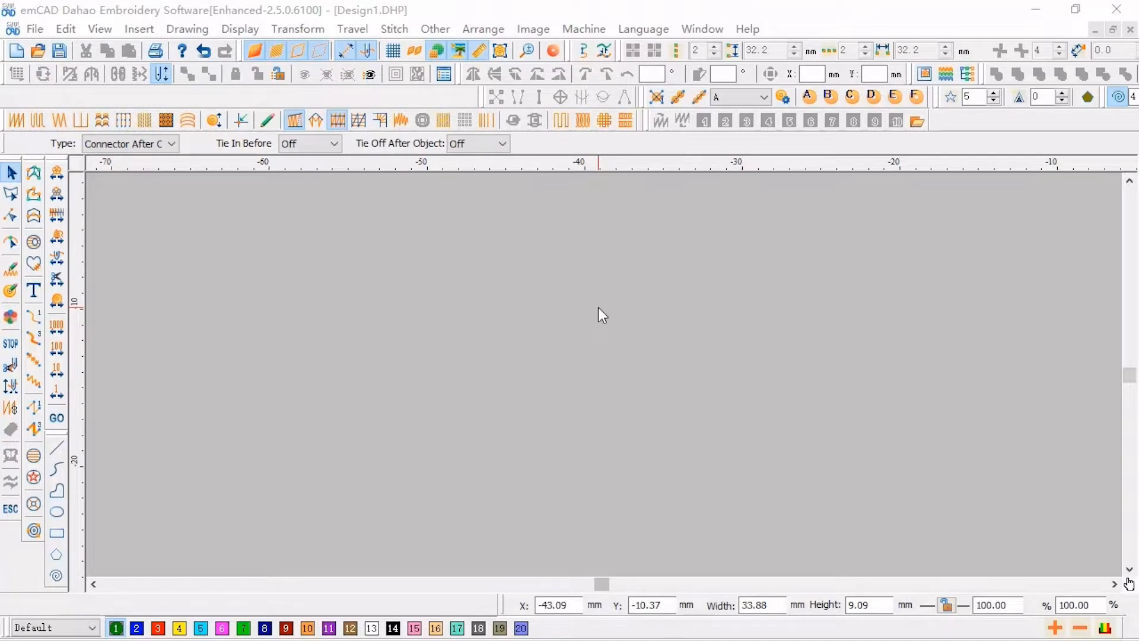
- Start the manual sequin tool, place a run of flat stitch points rising to the right, then three sequins
click(657, 99)
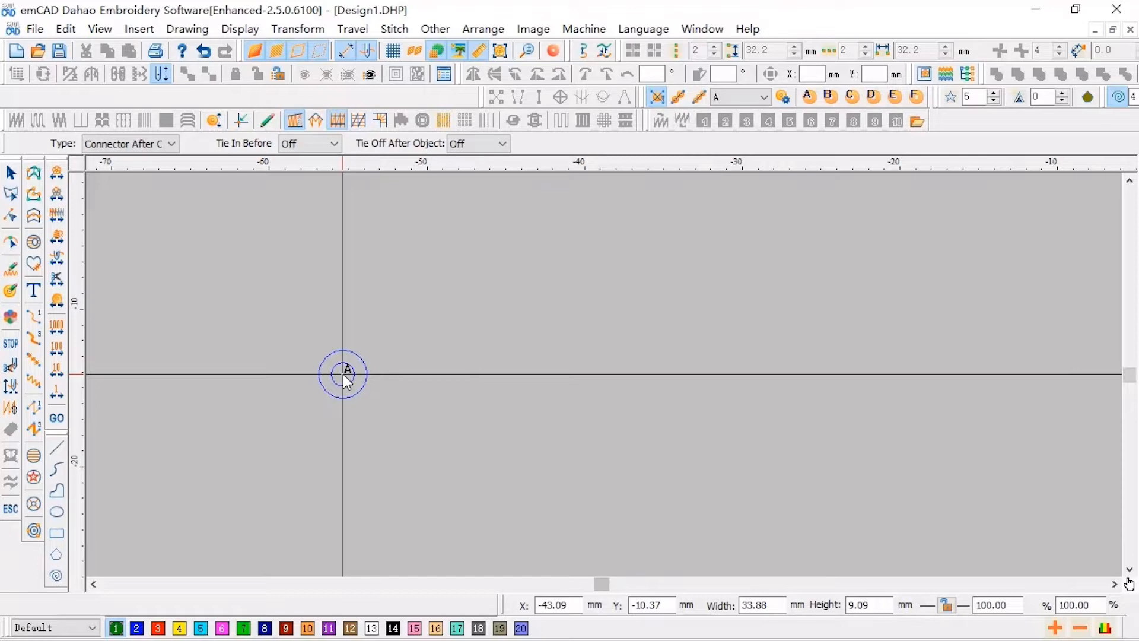
click(341, 421)
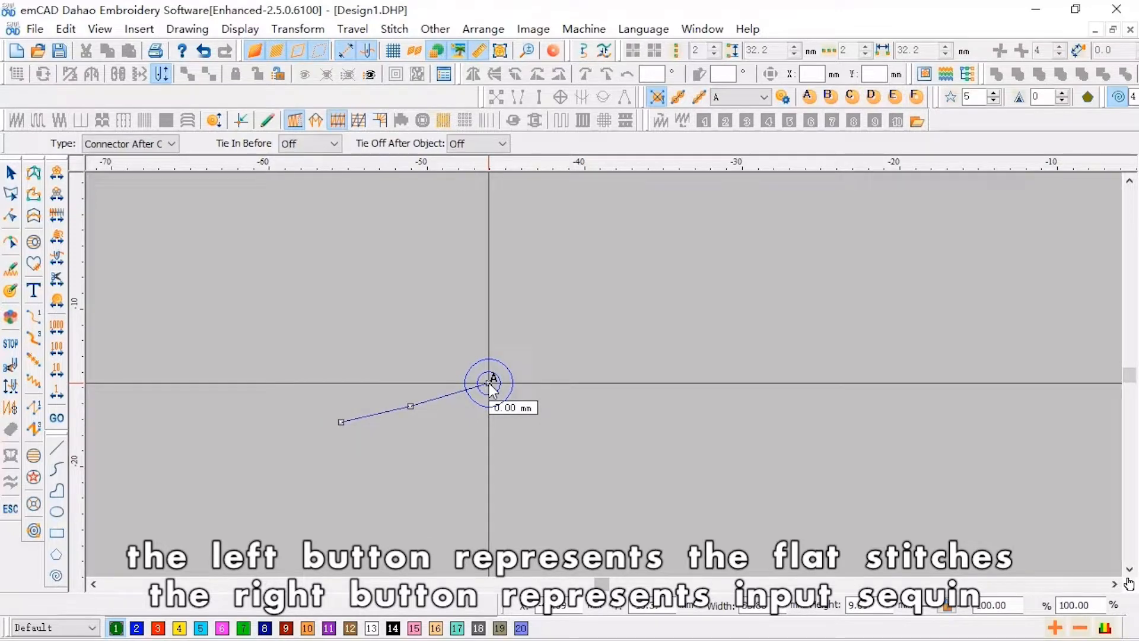
click(522, 348)
click(569, 352)
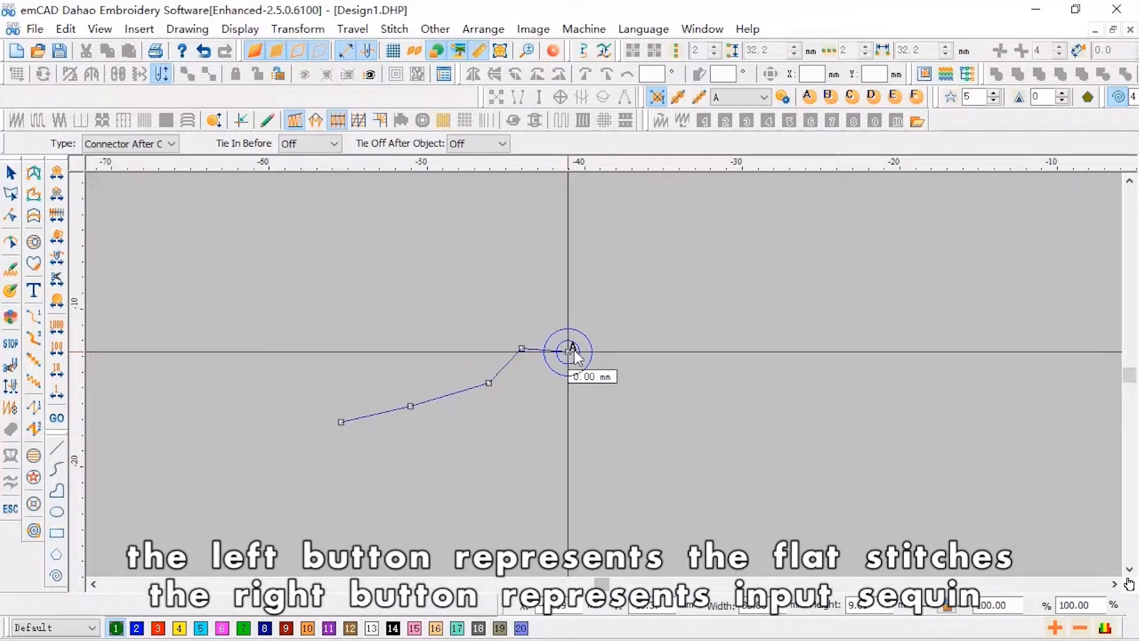
click(610, 335)
click(623, 348)
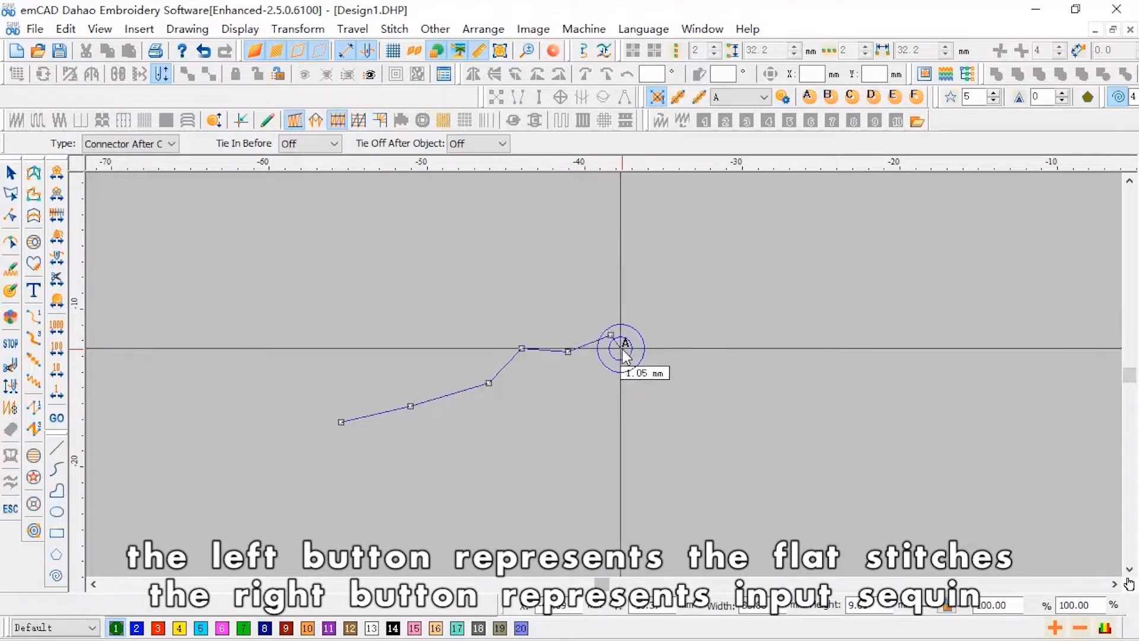
right_click(660, 338)
right_click(694, 304)
right_click(770, 280)
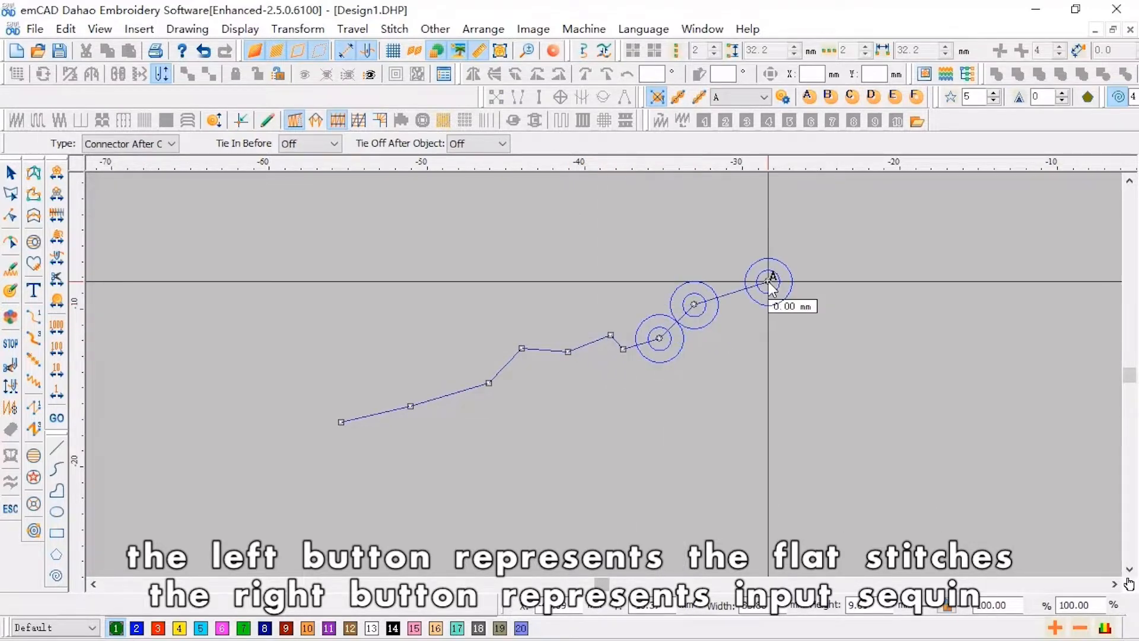
- Delete the placed points one by one back to the starting point
key(BackSpace)
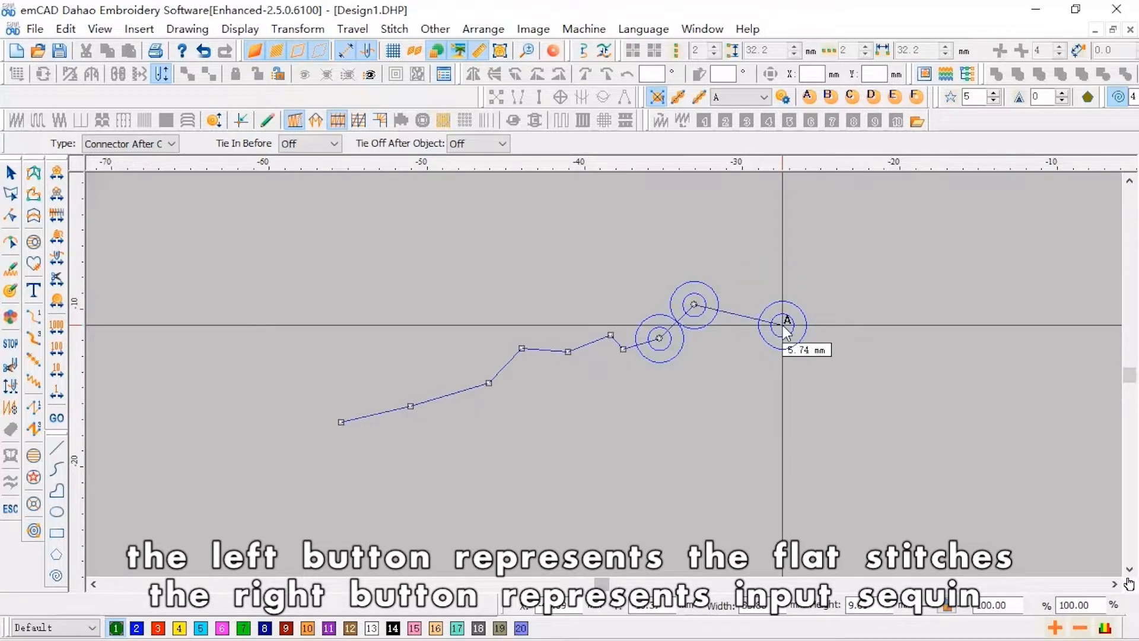
key(BackSpace)
key(BackSpace)
key(BackSpace)
key(BackSpace)
key(BackSpace)
key(BackSpace)
key(BackSpace)
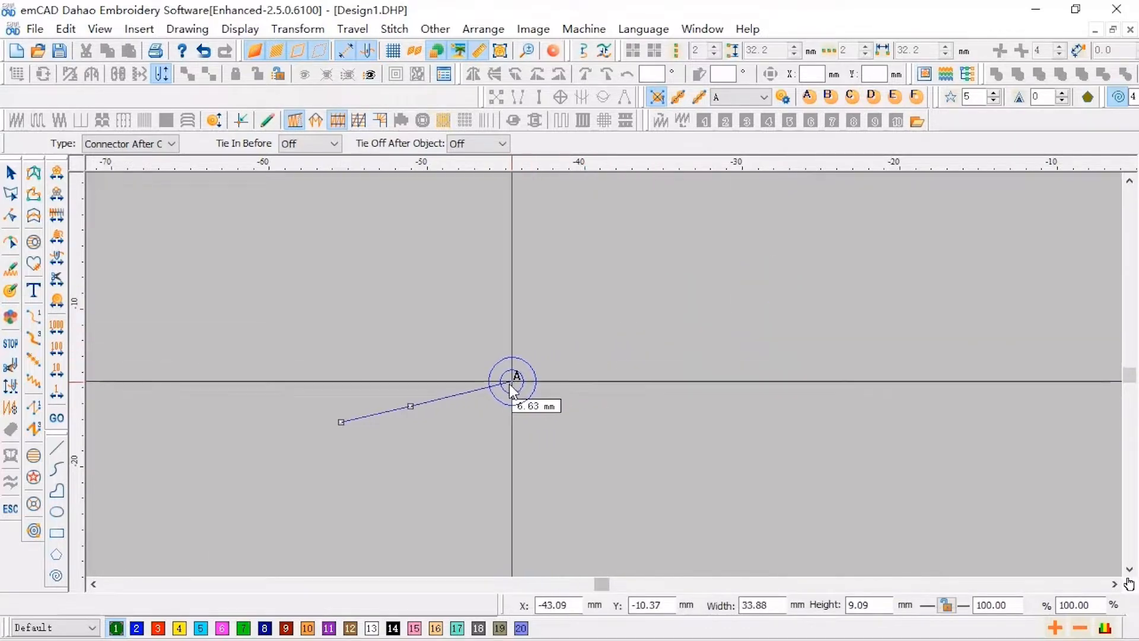
key(BackSpace)
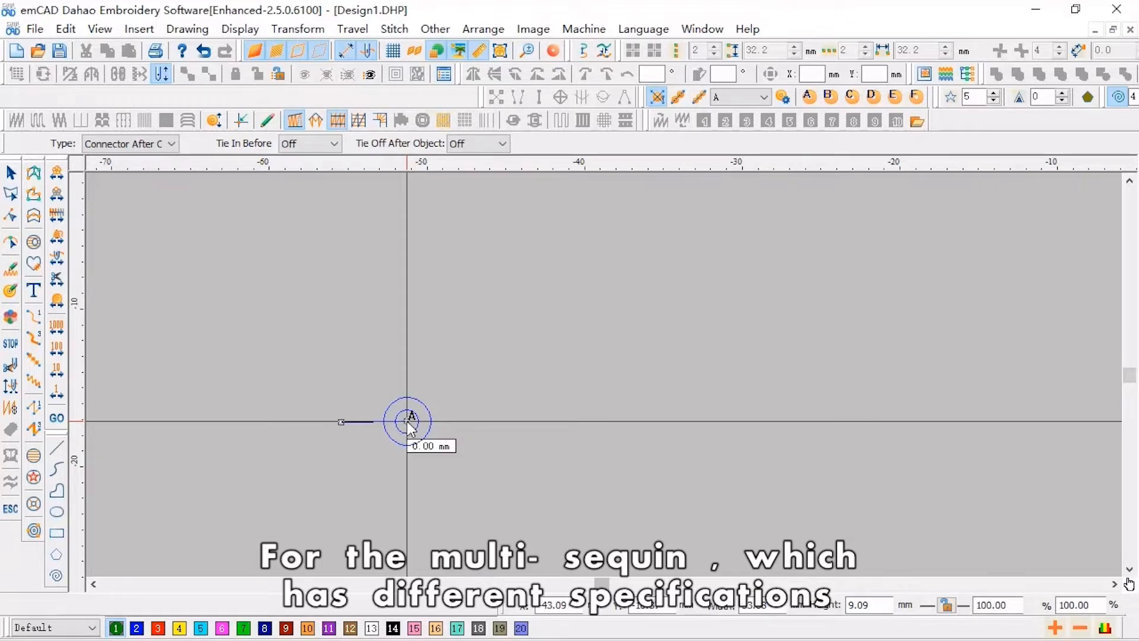
- Place one A sequin beside the starting point and switch the active sequin type to B
click(407, 422)
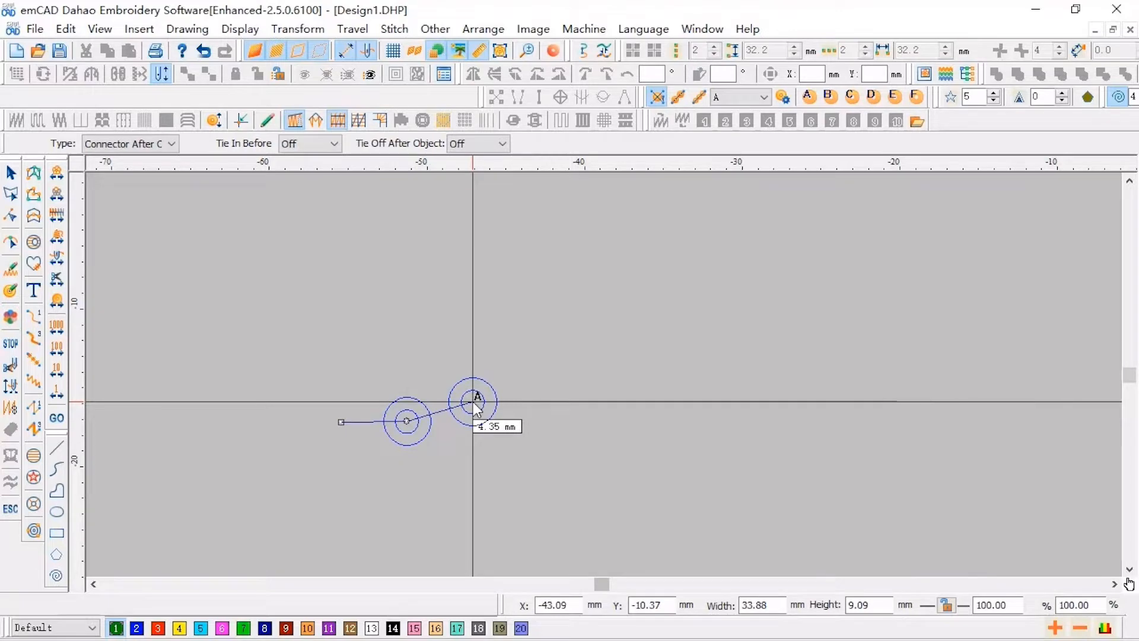
key(w)
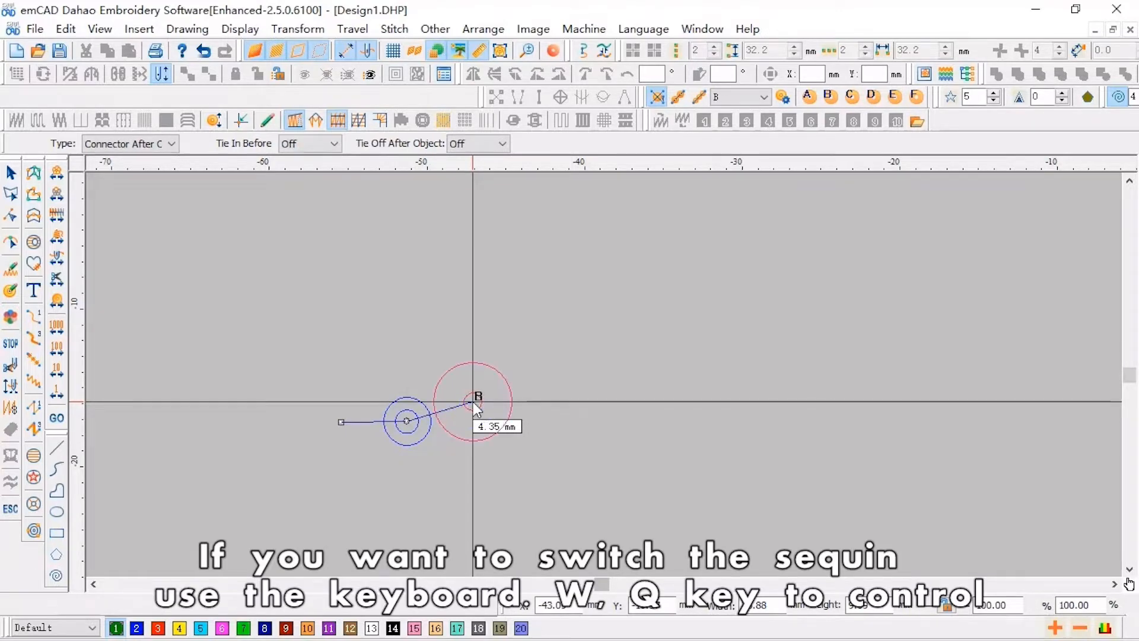
key(w)
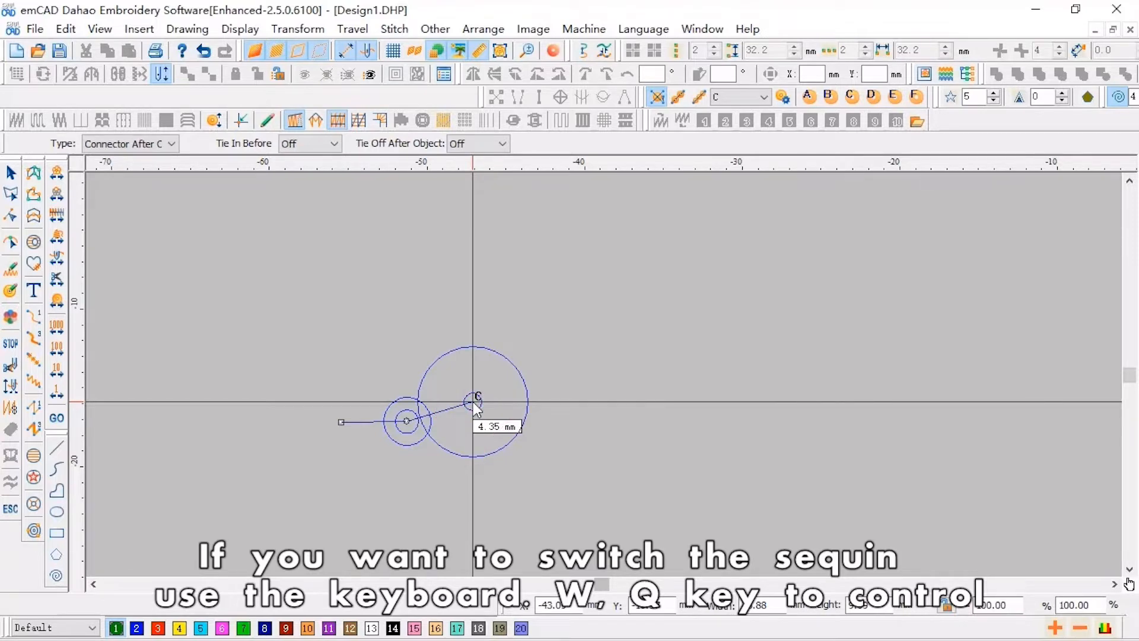
key(q)
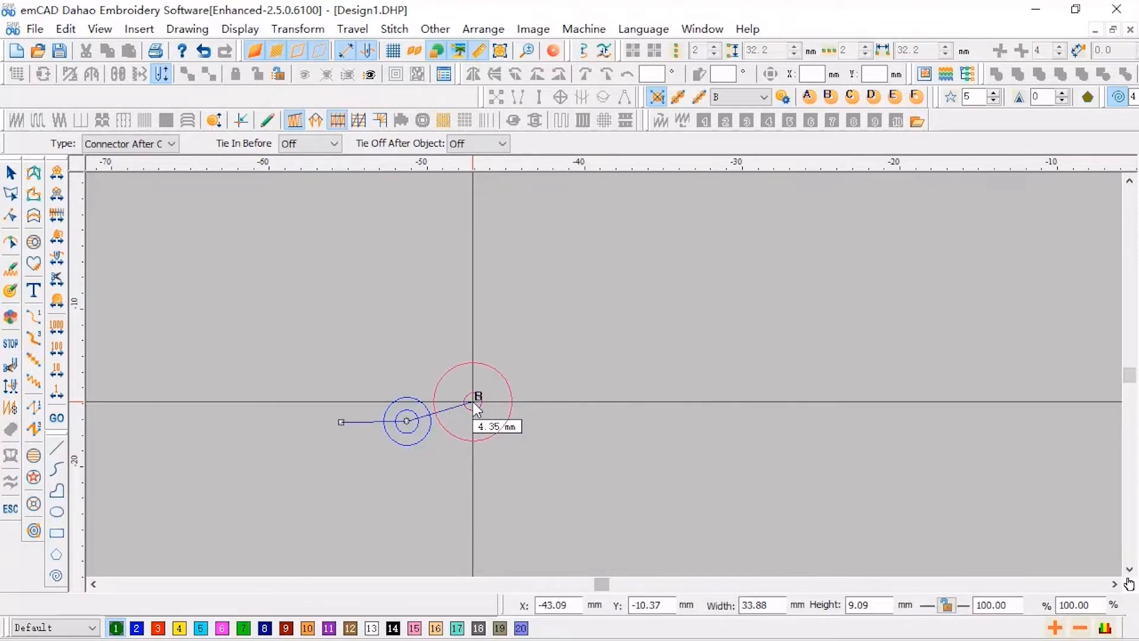
key(q)
key(w)
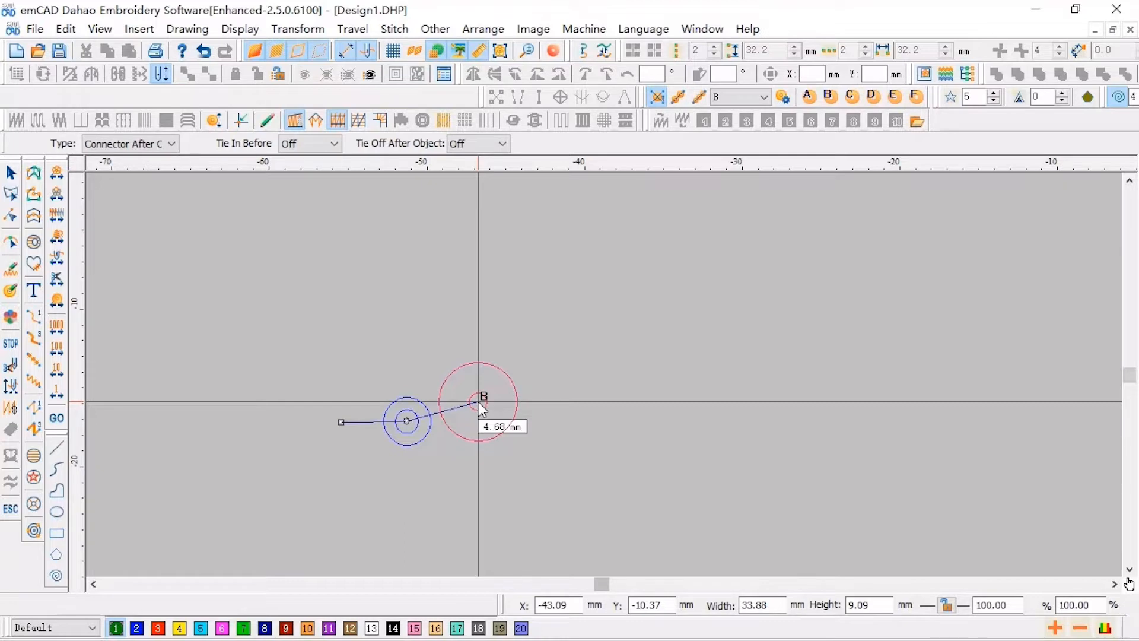
- Place five B sequins along a gentle arc to the right of the first sequin
click(479, 402)
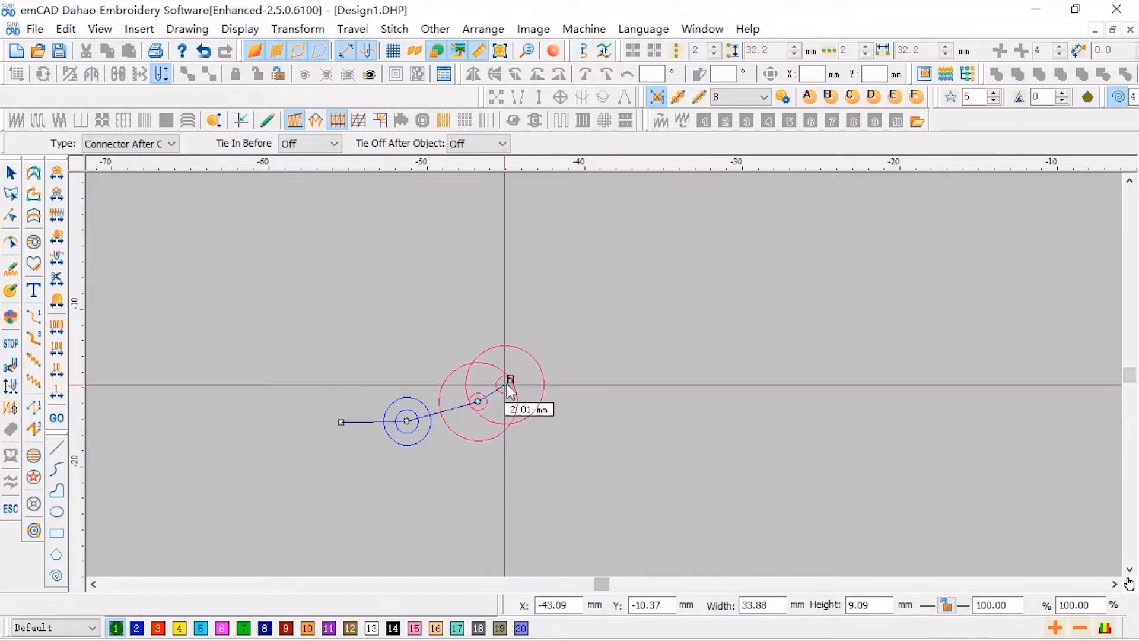
click(535, 375)
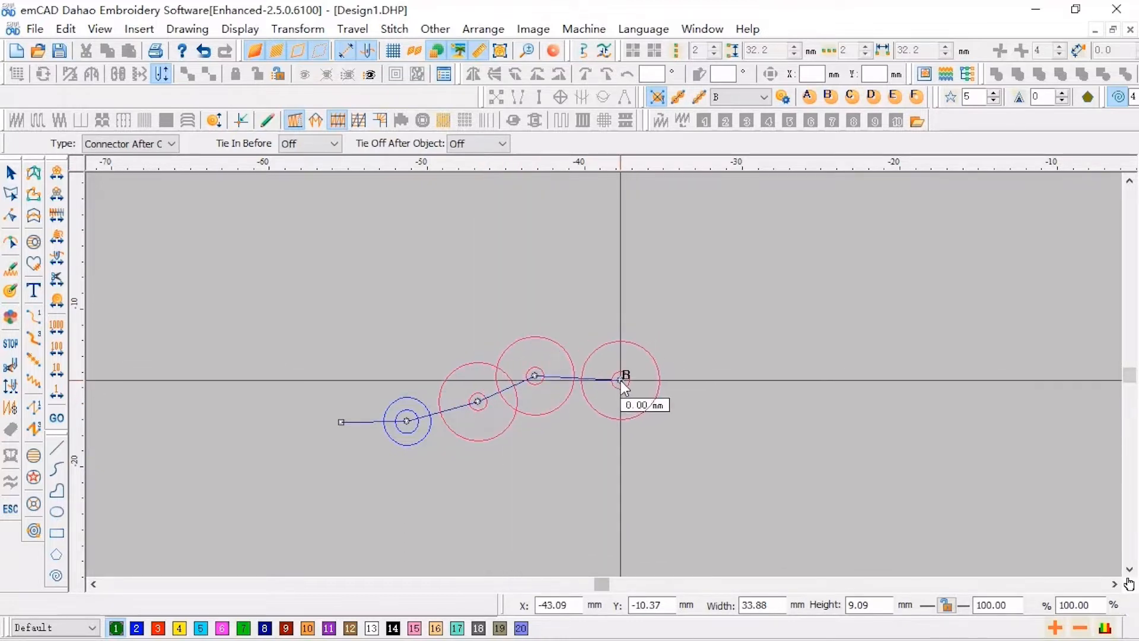
click(620, 380)
click(680, 388)
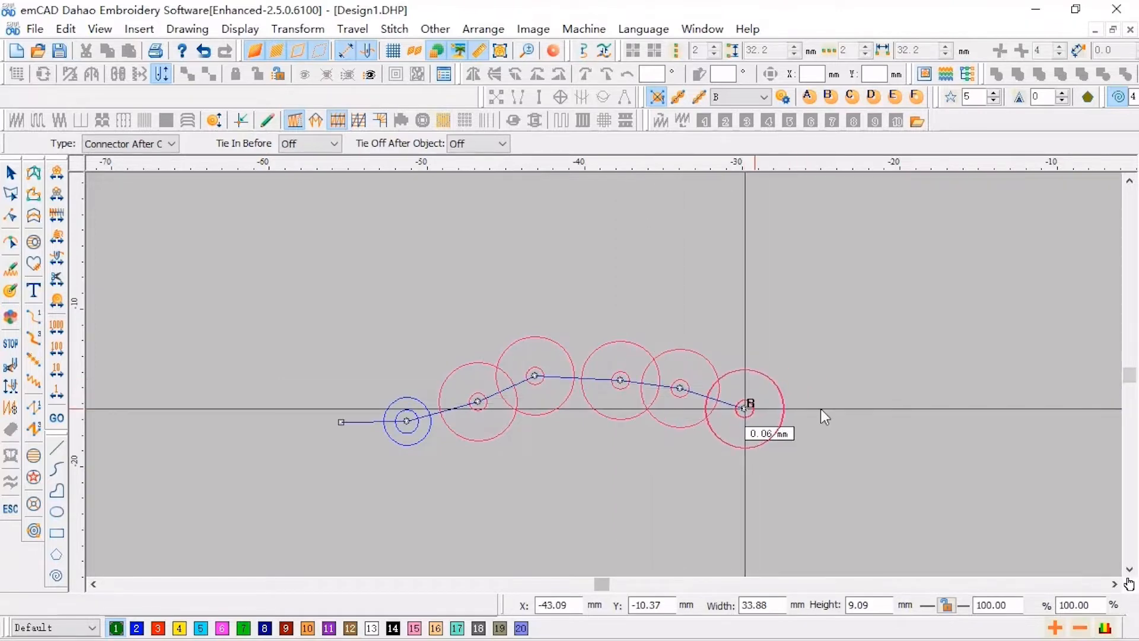
click(743, 408)
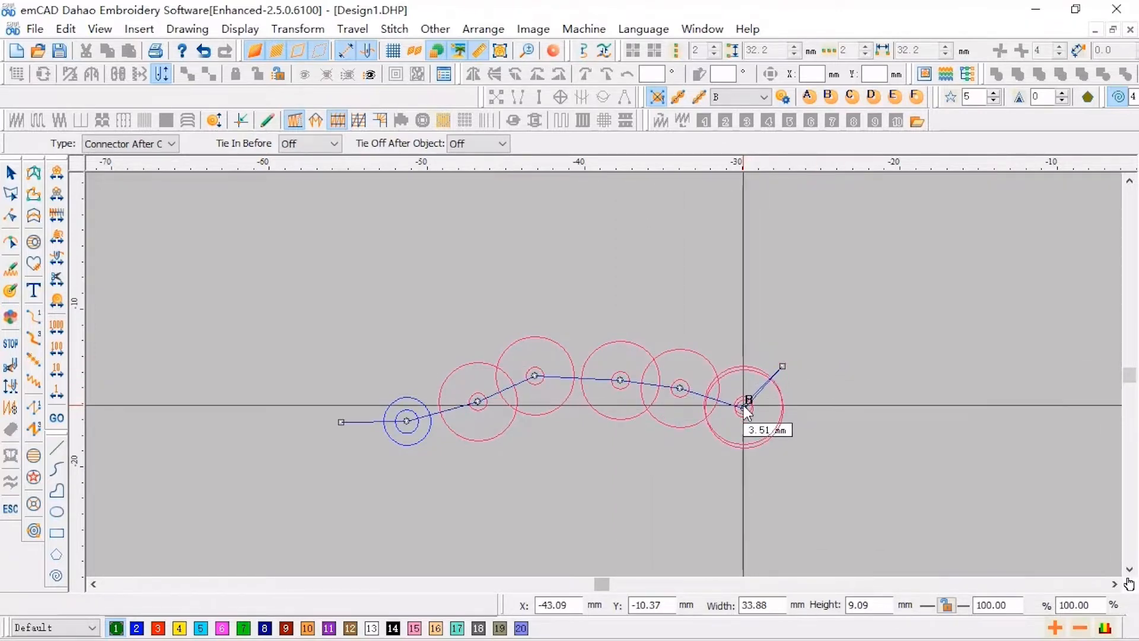
- Add a zigzag of flat stitch points, end with two more B sequins, and confirm the manual sequin object
click(783, 431)
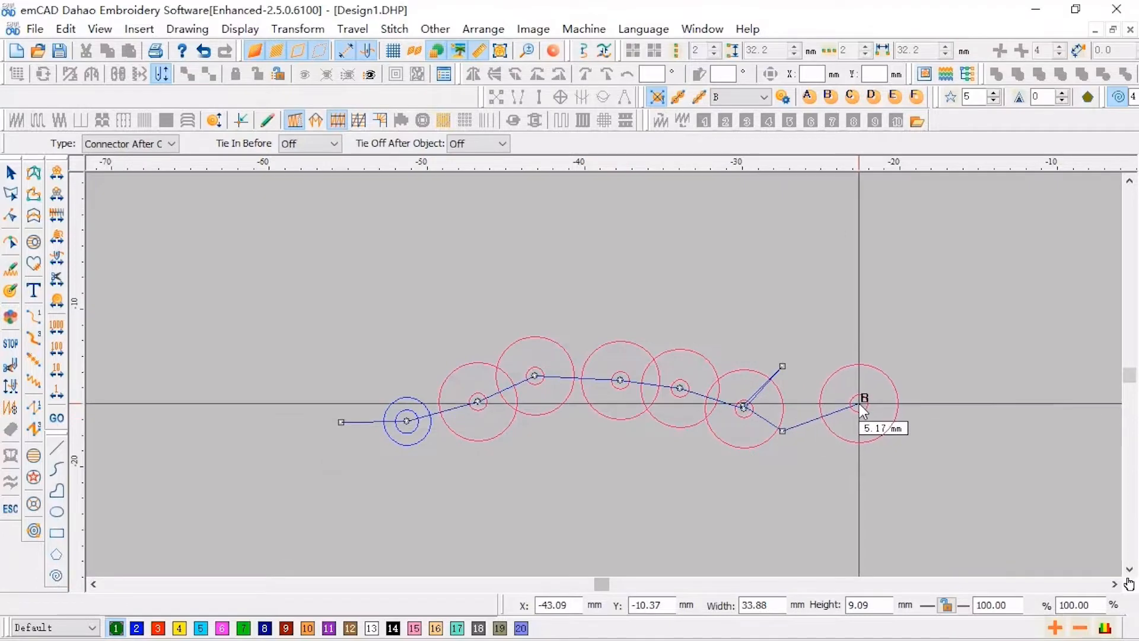
click(859, 403)
click(881, 451)
click(950, 412)
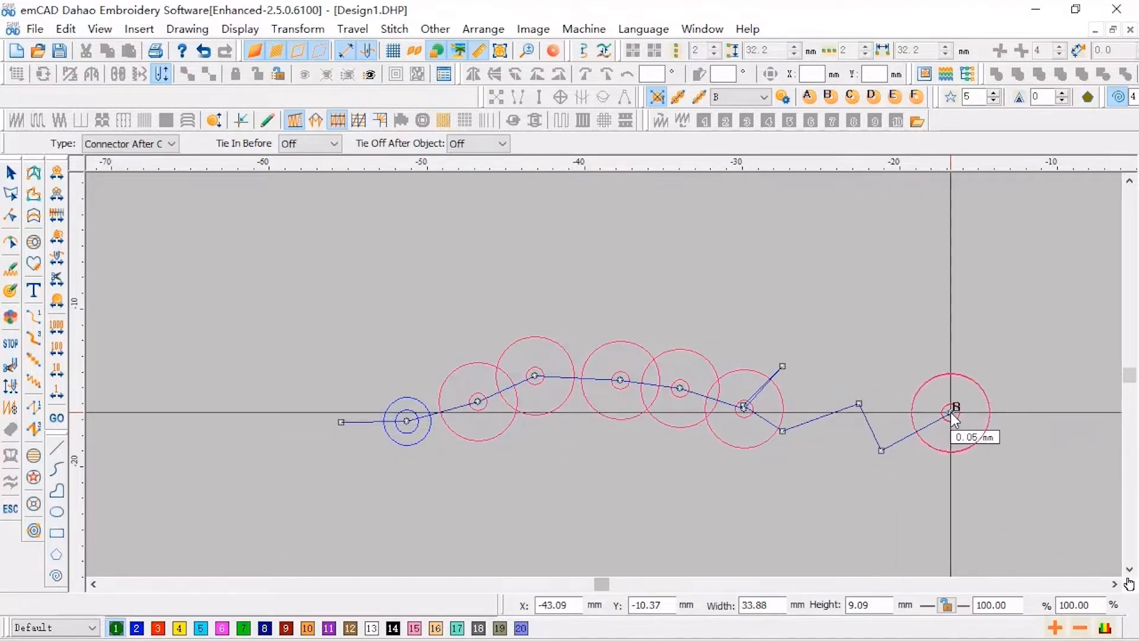
click(961, 362)
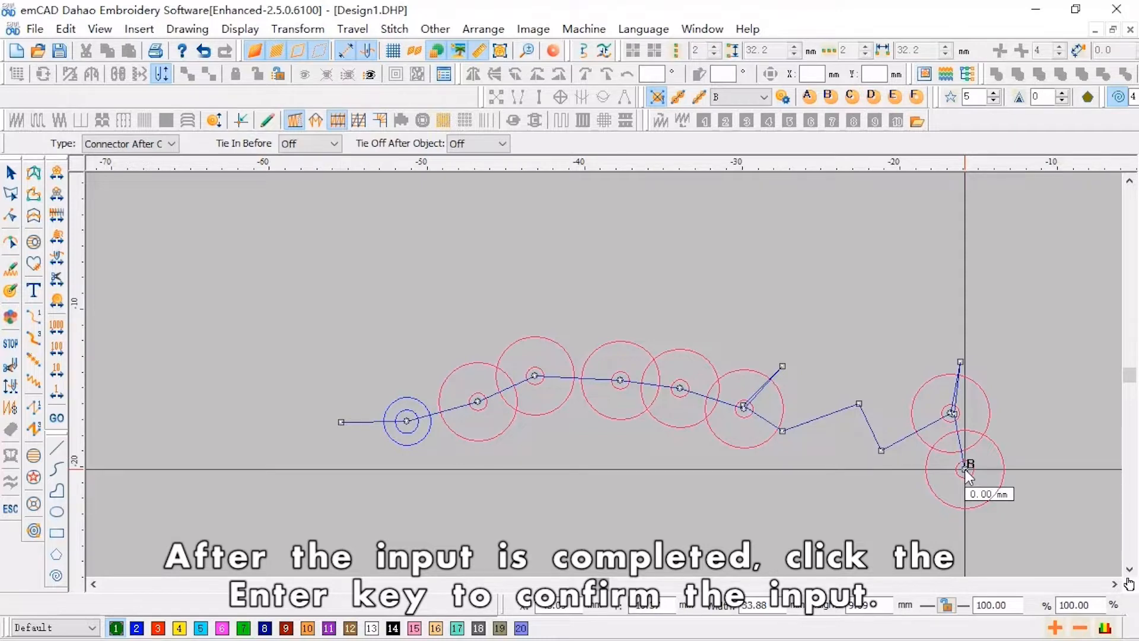
key(Return)
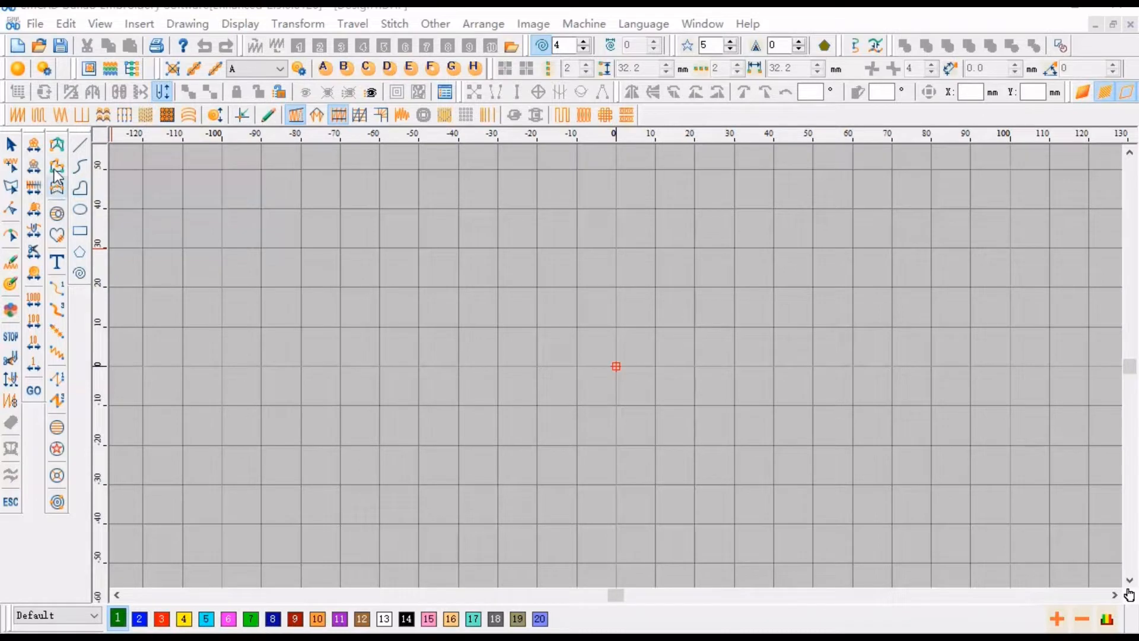
- Draw a wavy satin ribbon about 125 mm long using four pairs of edge points
click(58, 149)
click(437, 295)
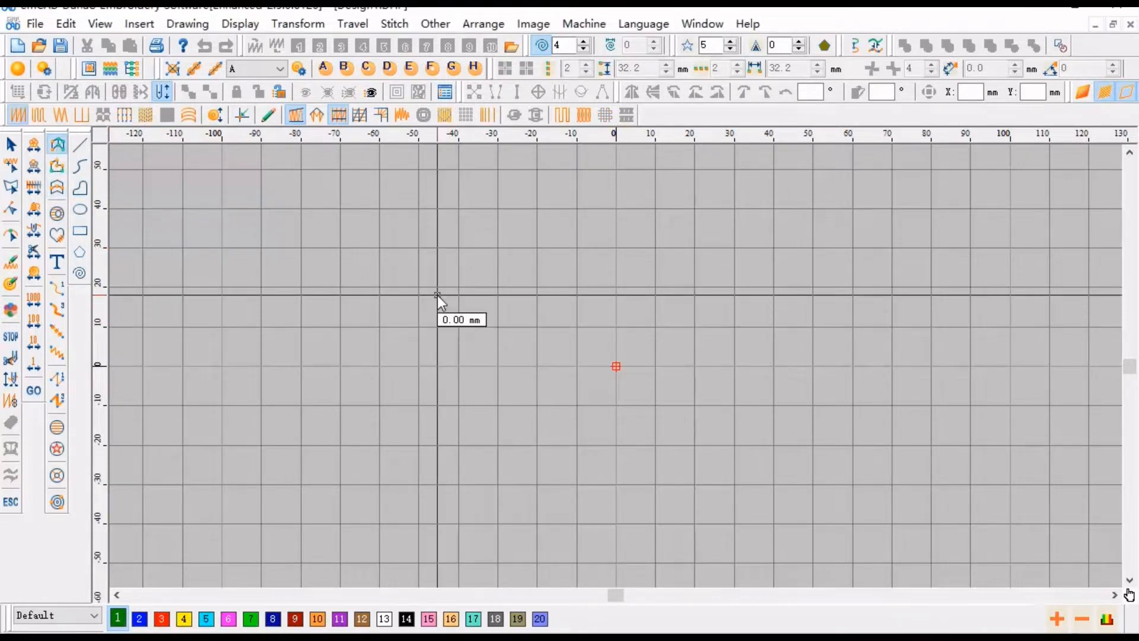
click(433, 348)
click(601, 257)
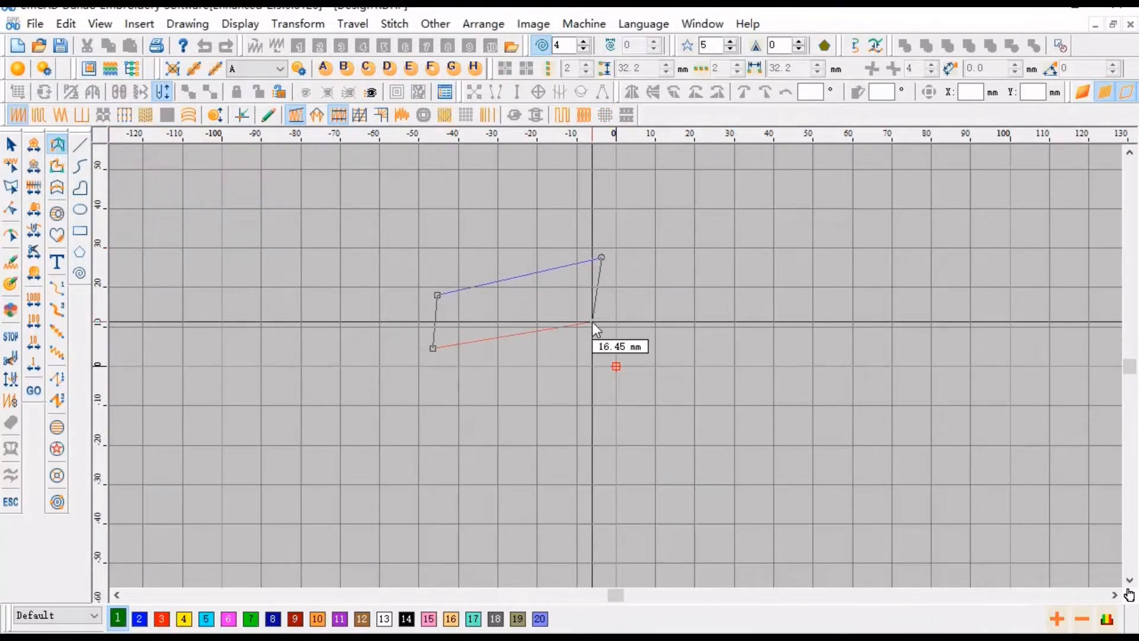
click(592, 322)
click(770, 288)
click(767, 347)
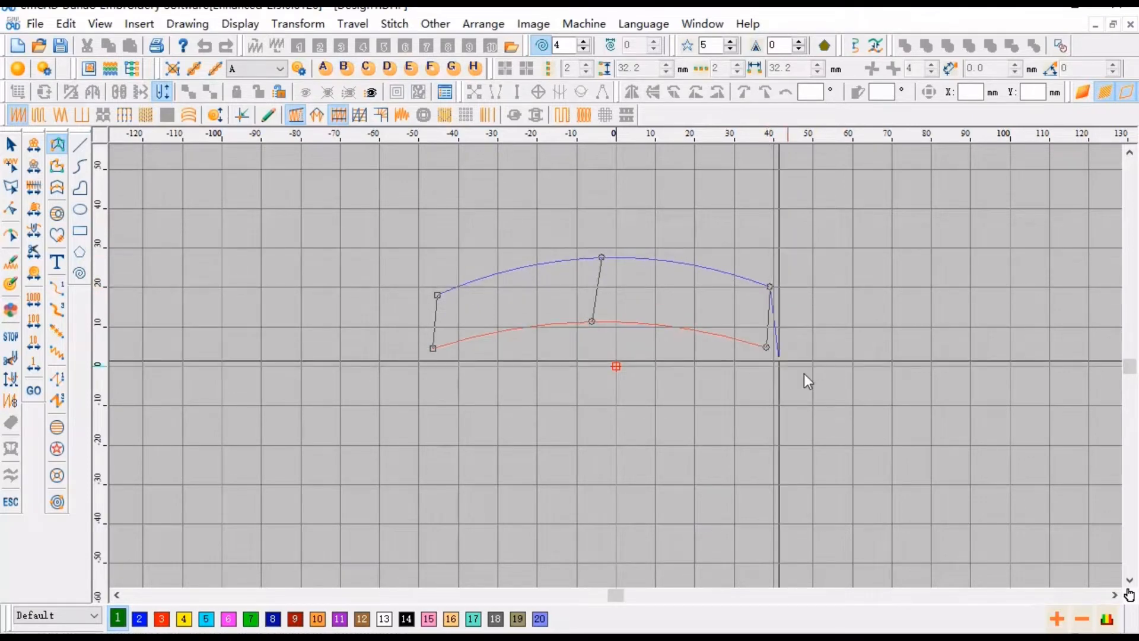
click(927, 247)
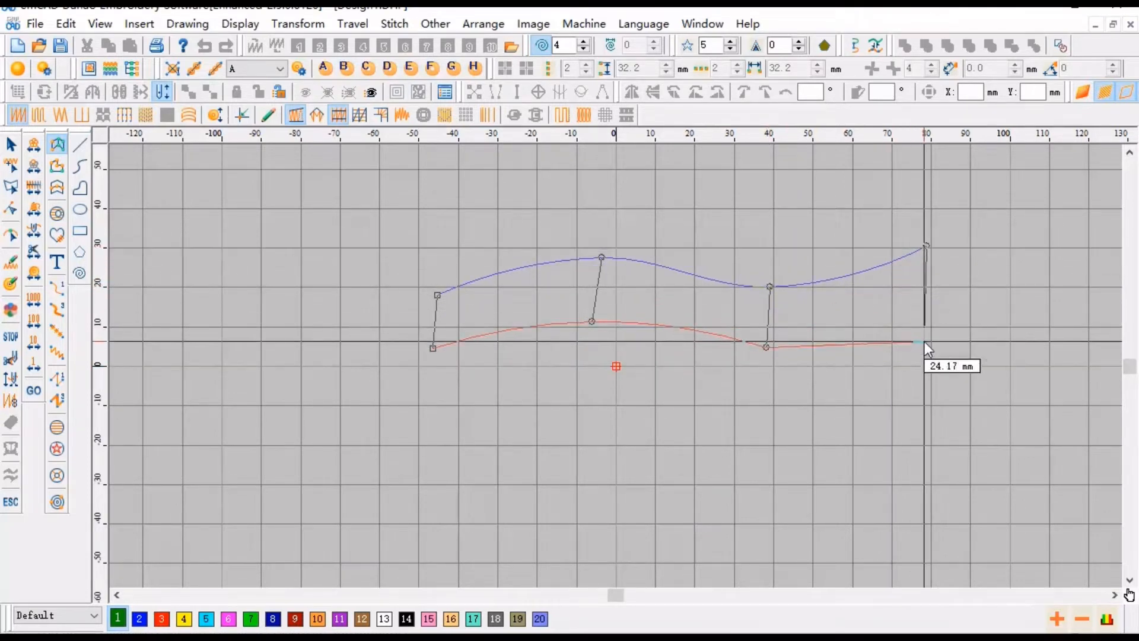
click(924, 341)
right_click(930, 316)
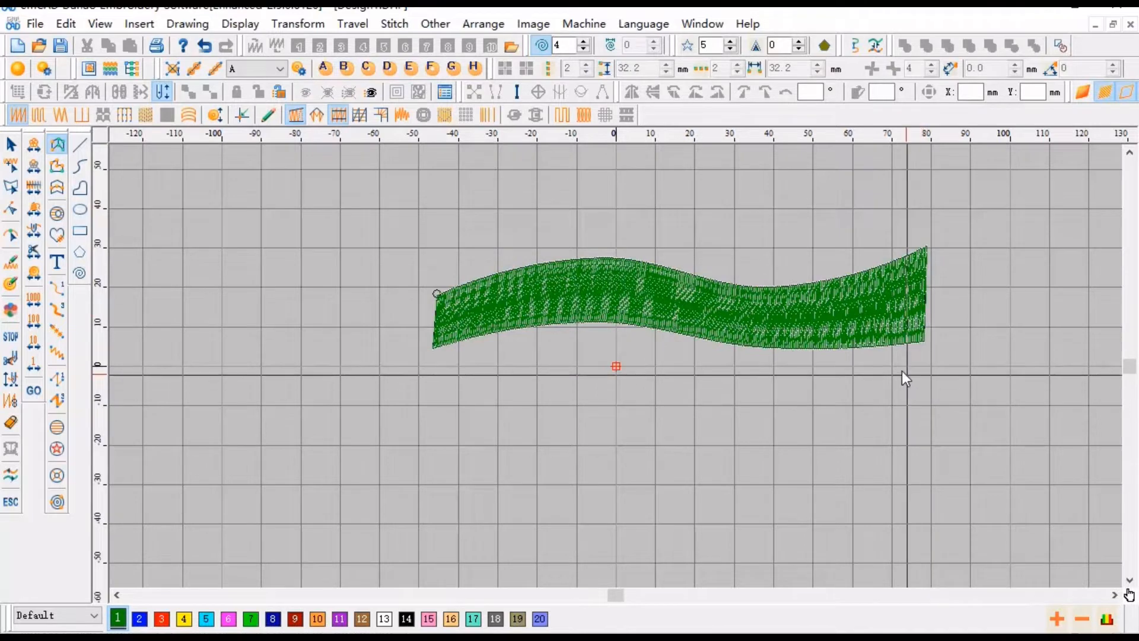
key(z)
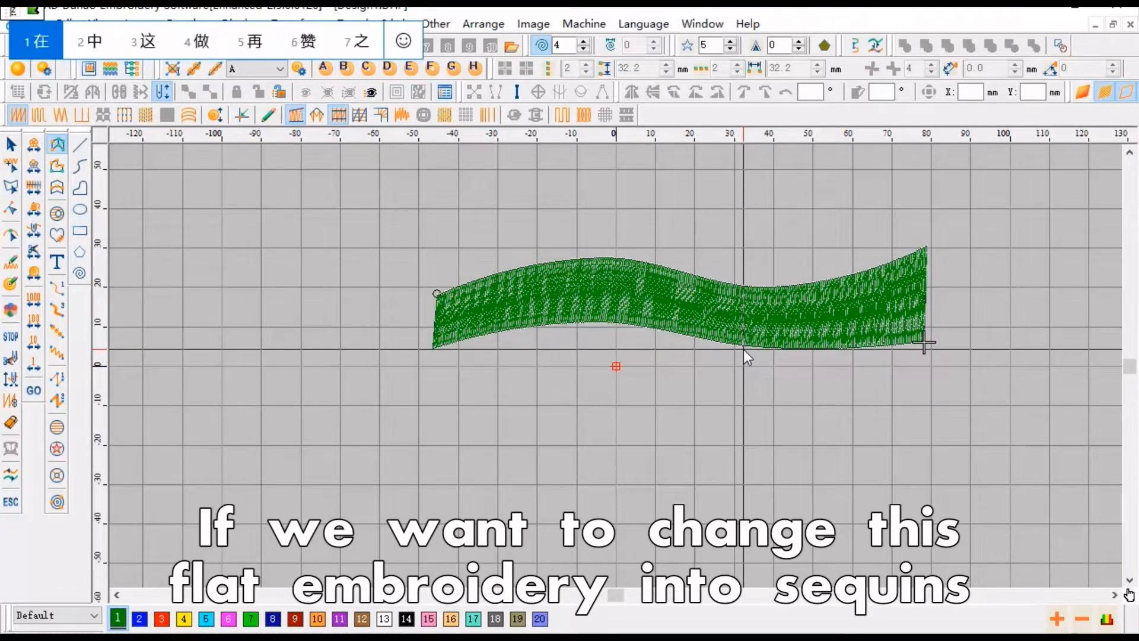
key(shift)
key(z)
scroll(710, 336, up, 1)
scroll(604, 348, down, 1)
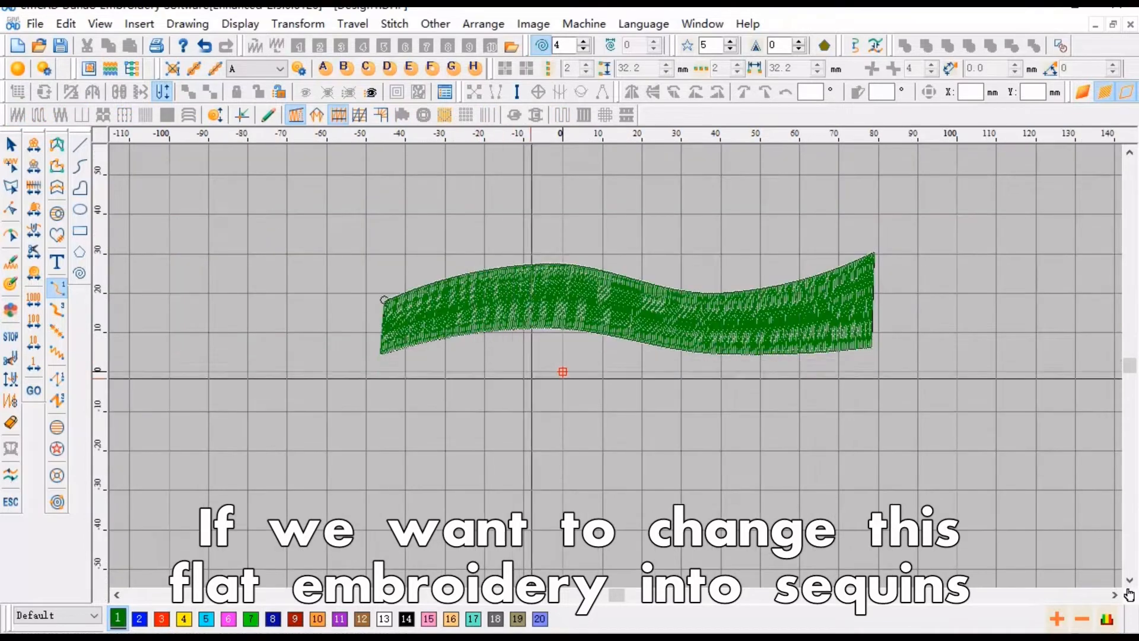
- Open the ribbon's object properties and enable Sequin Fill
click(10, 145)
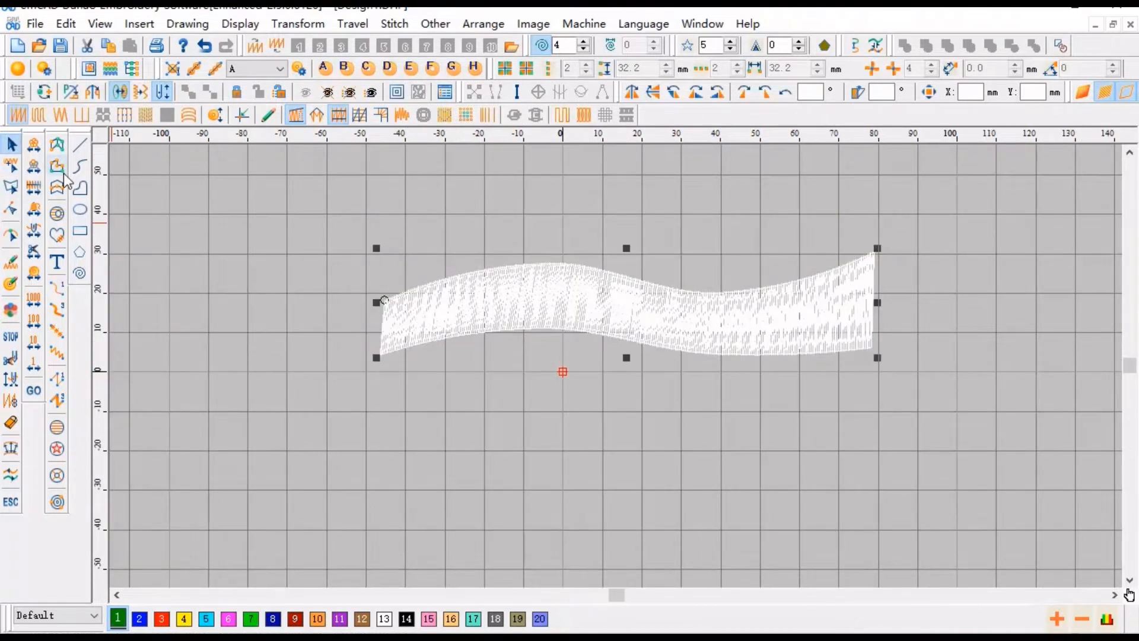
right_click(563, 283)
click(763, 41)
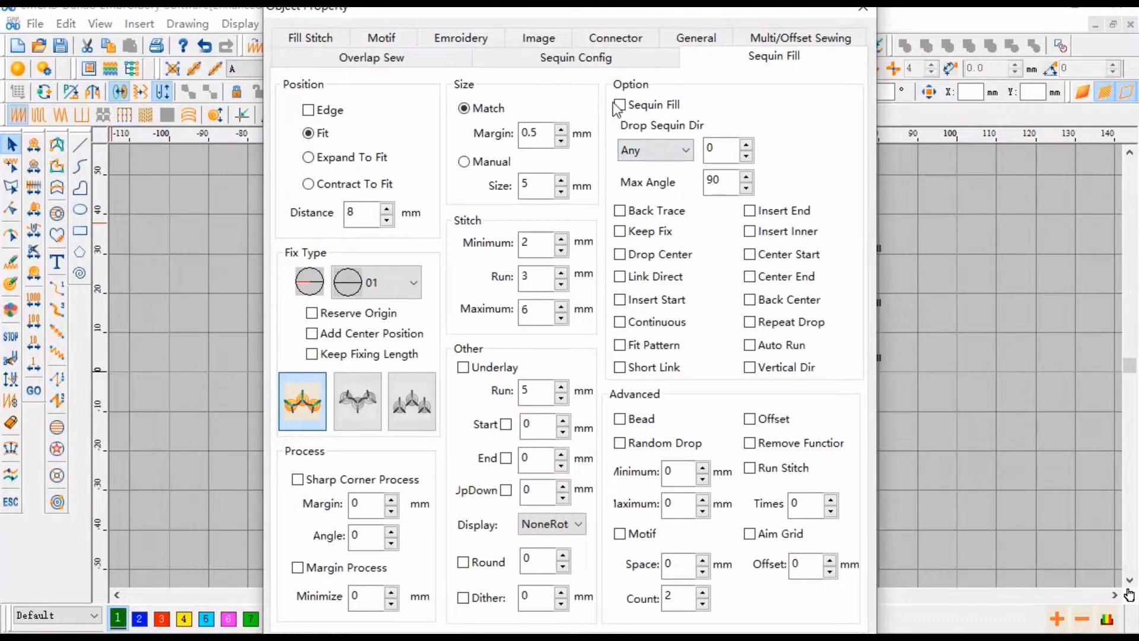
click(619, 105)
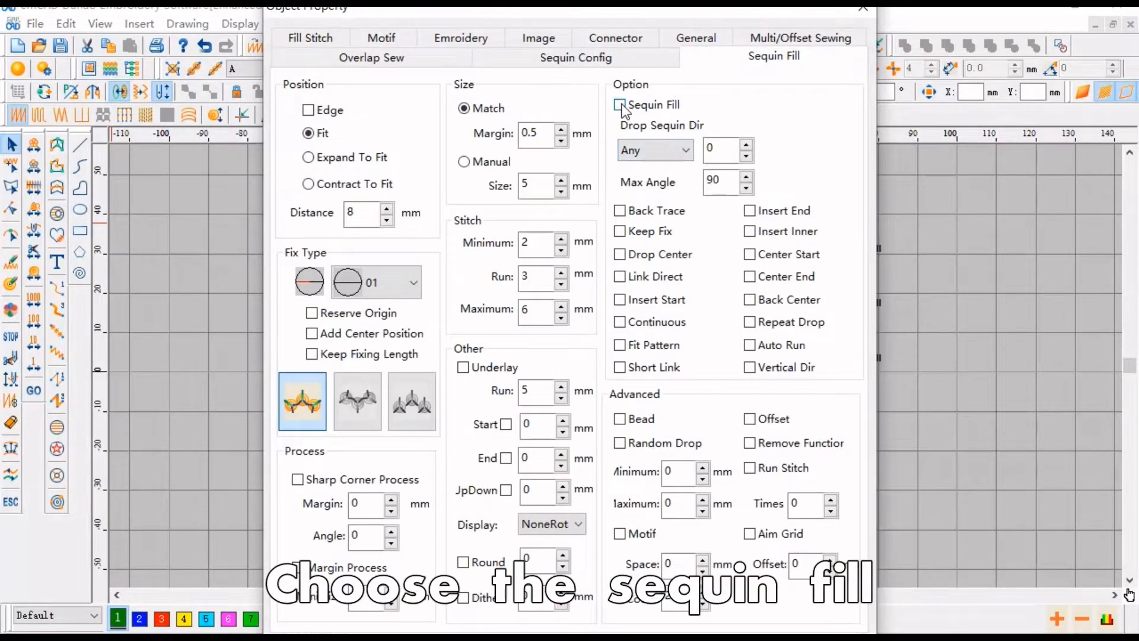
- Set the sequin fix type to the first, plain-circle option
click(412, 288)
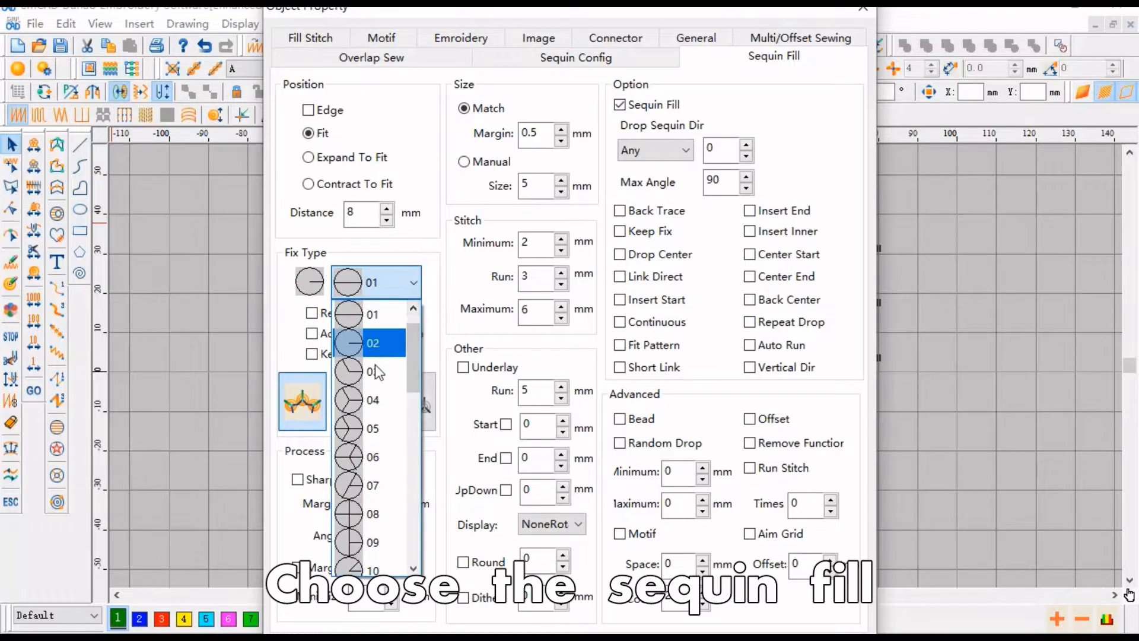
scroll(374, 329, up, 1)
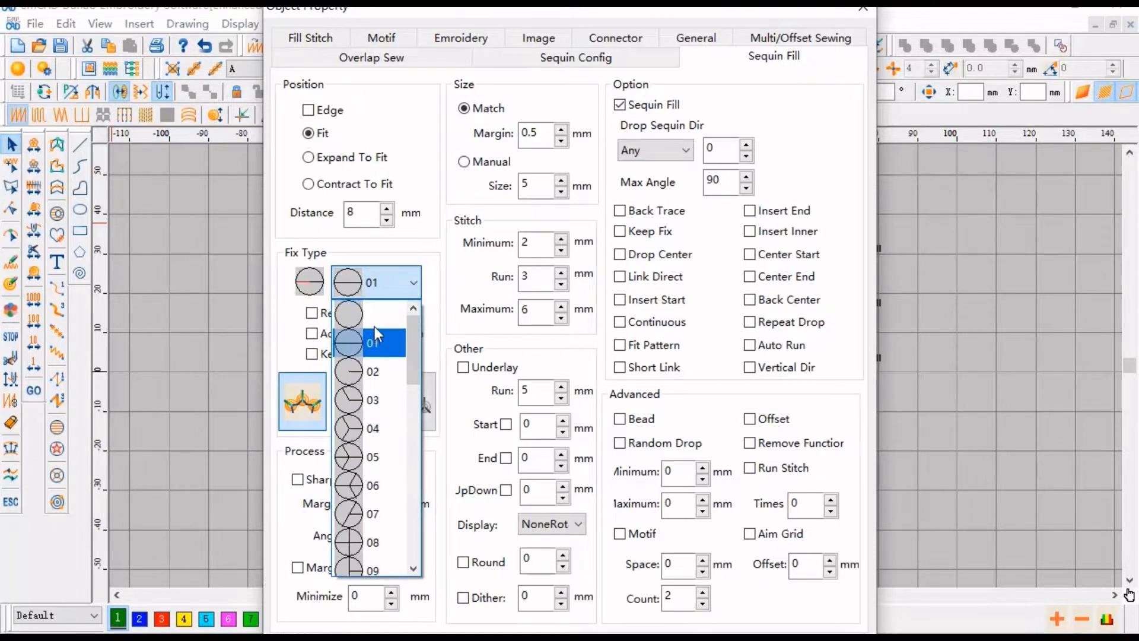
click(376, 318)
- Set the sequin fill Distance to 3 mm
drag(363, 214, 342, 216)
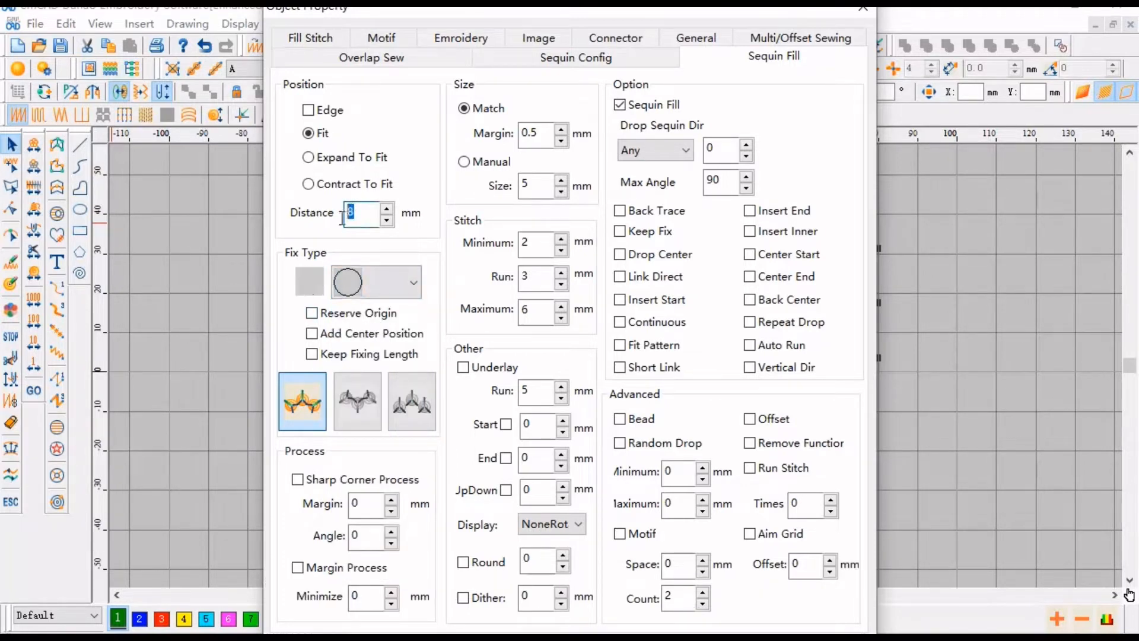
text(3)
click(321, 39)
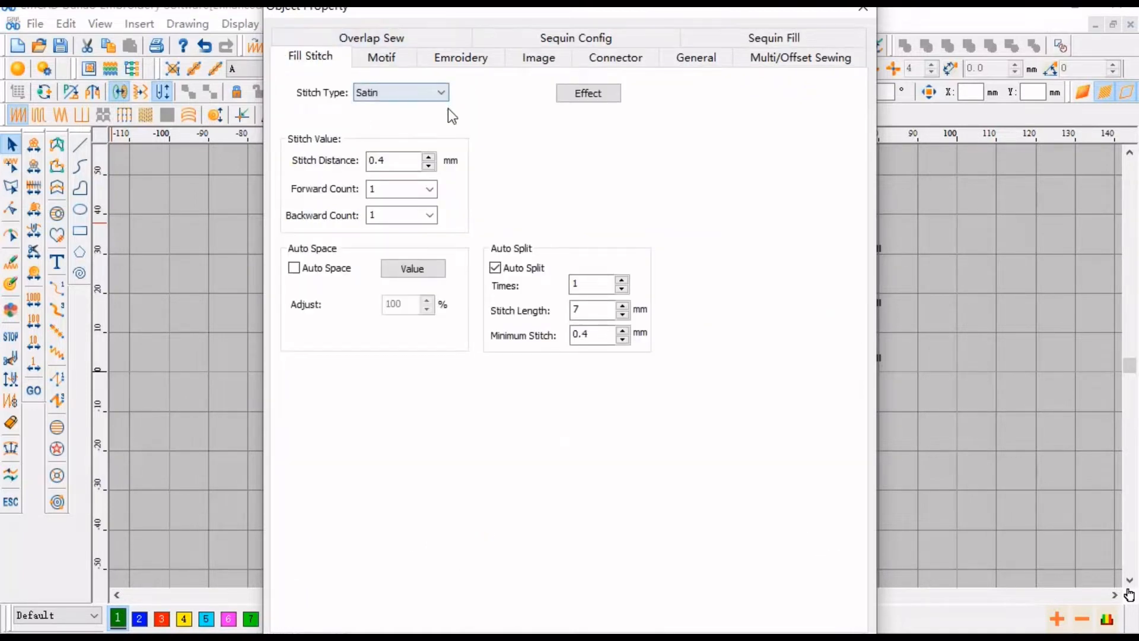
- Set the ribbon's fill stitch type to Straight with a 2 mm stitch length
click(443, 92)
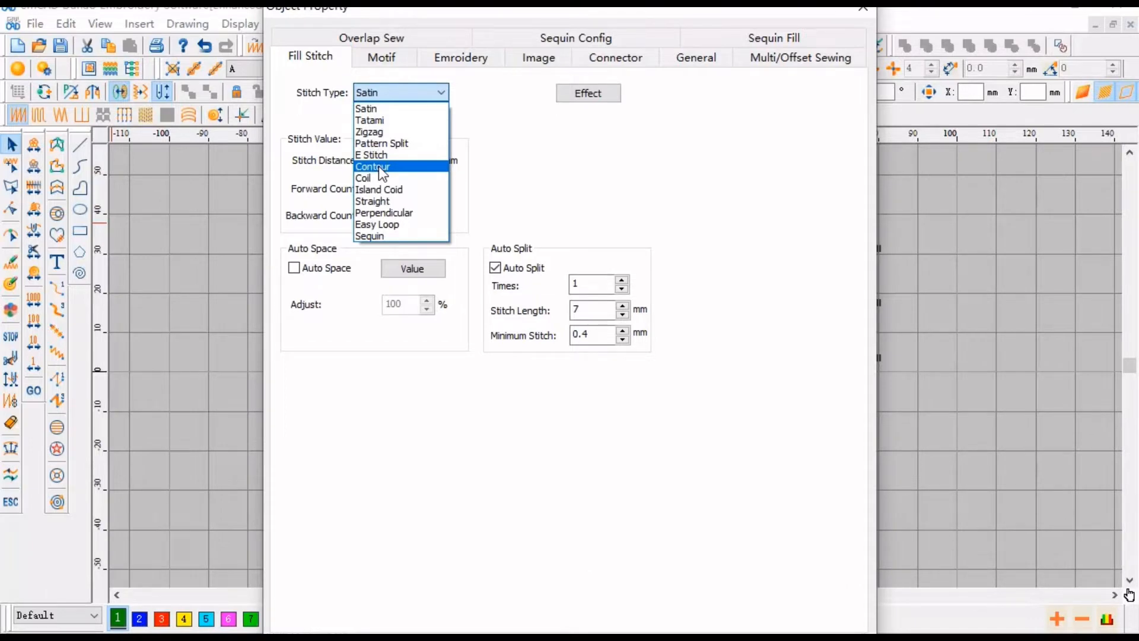
click(379, 208)
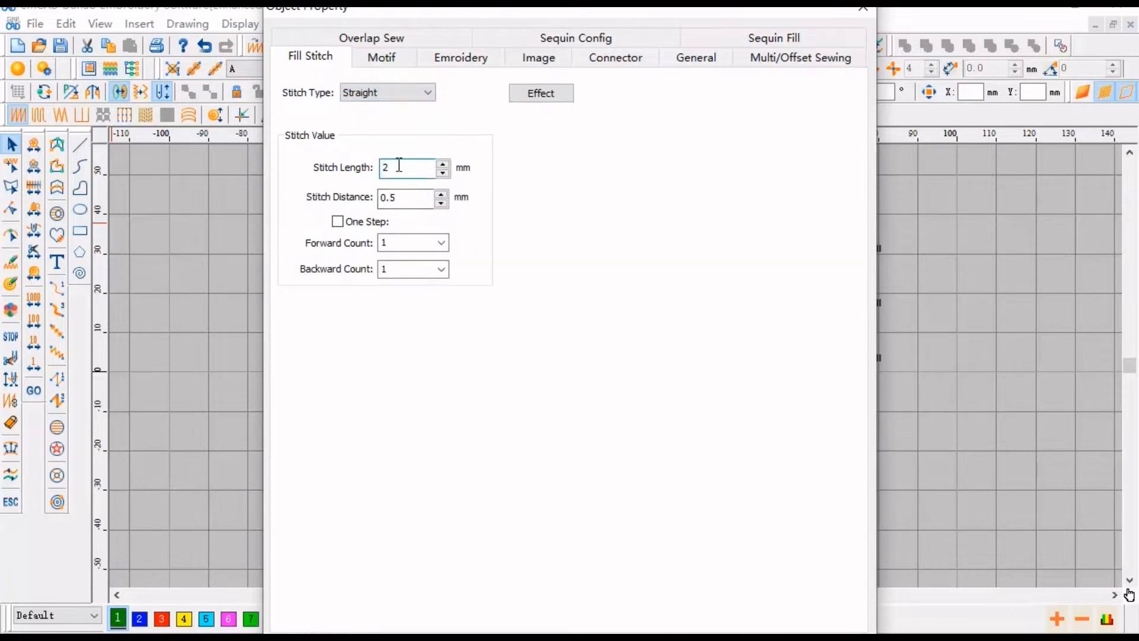
double_click(398, 200)
text(2)
key(Return)
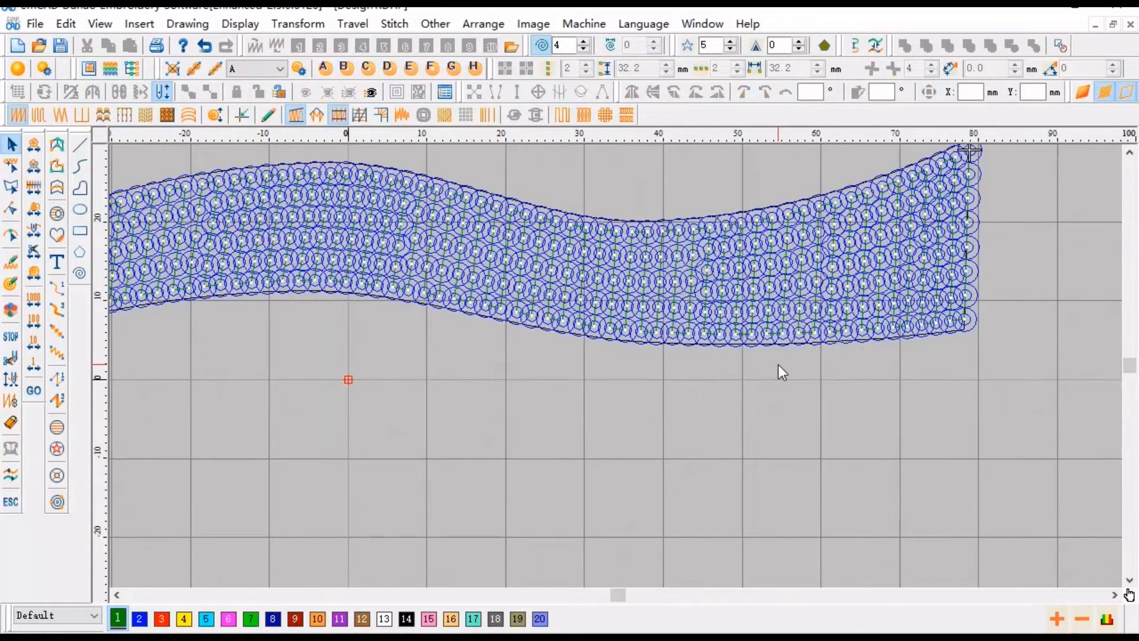
- Zoom in on the ribbon and toggle the realistic sequin display
scroll(778, 371, down, 1)
scroll(611, 317, up, 1)
scroll(415, 338, down, 1)
scroll(414, 340, up, 1)
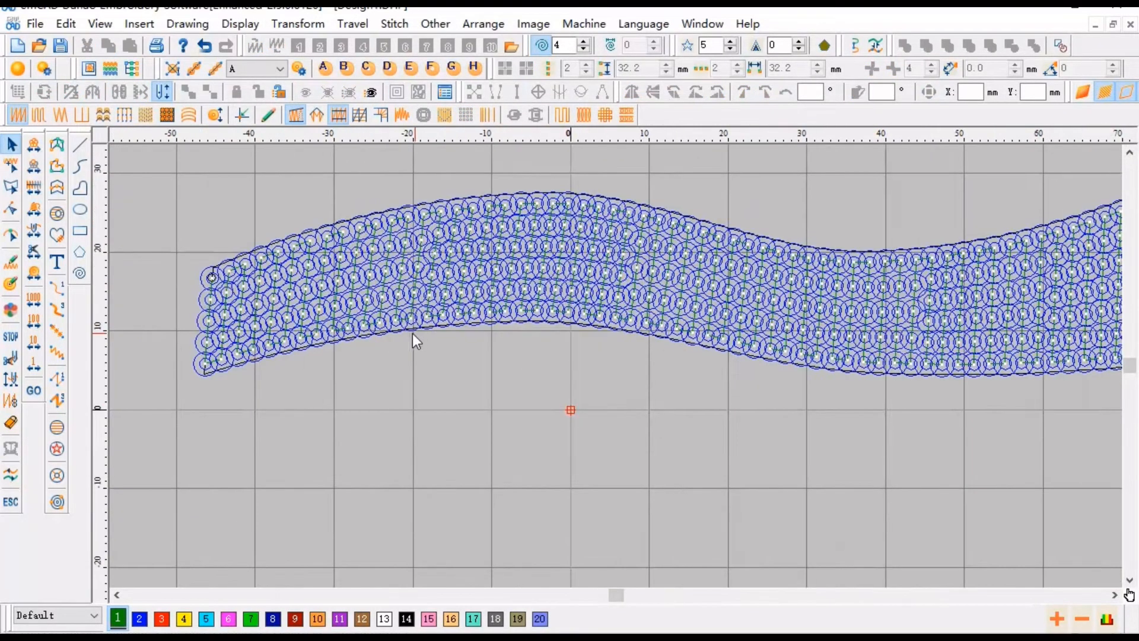
key(t)
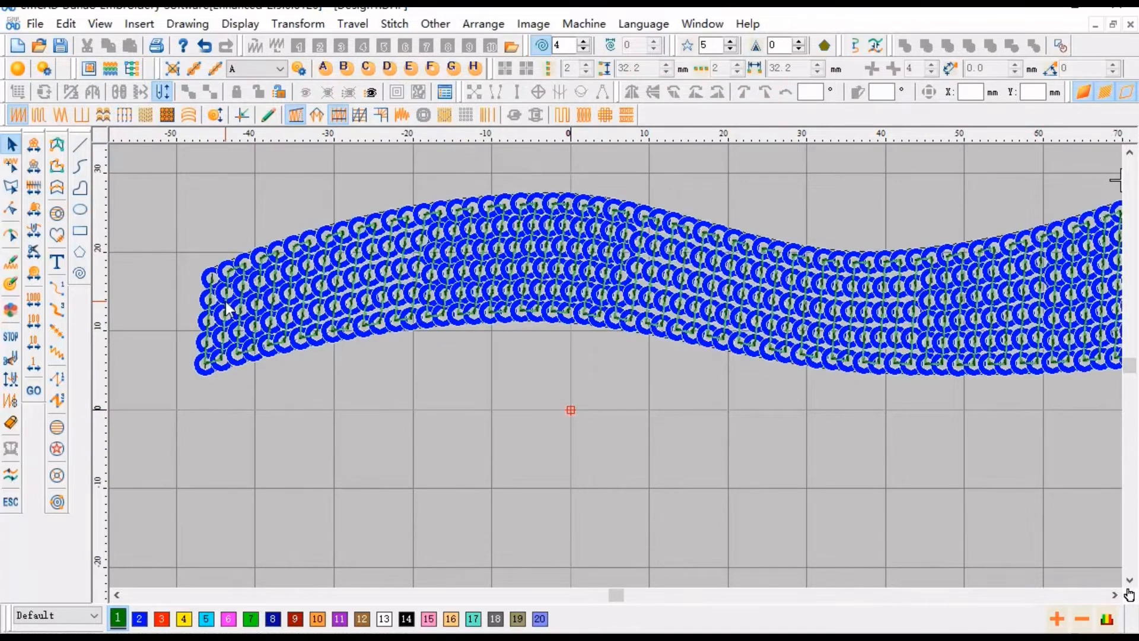
- Step through the ribbon's stitch sequence from the start in outline and realistic views
key(t)
key(Home)
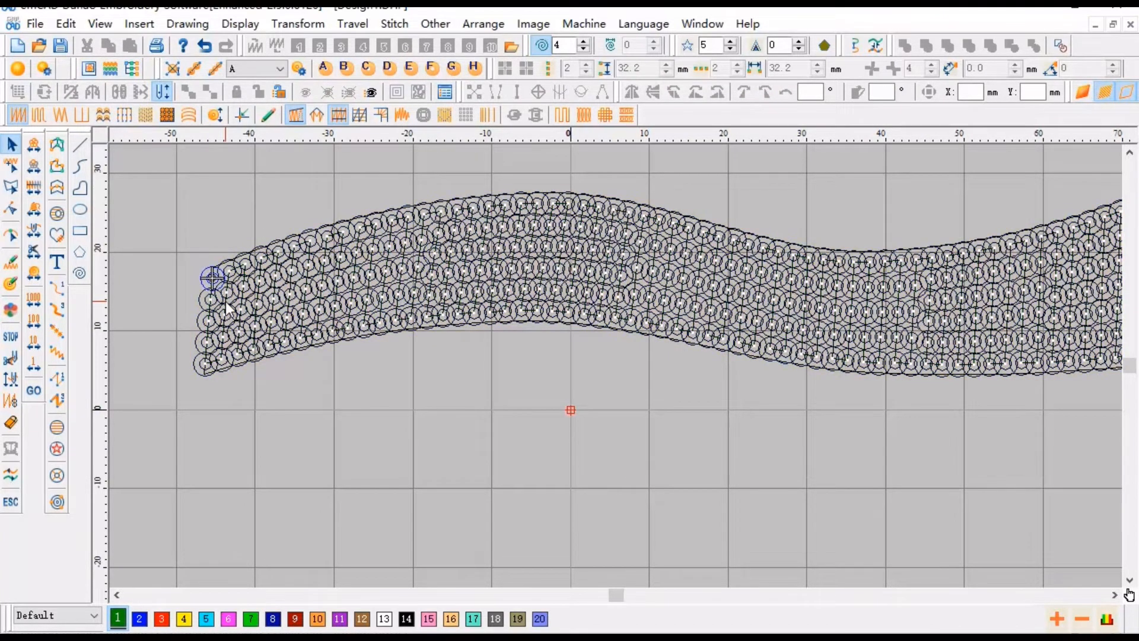
key(Right)
key(Right)
key(Right)
key(Right)
key(Right)
key(Right)
key(Right)
key(Right)
key(Right)
key(Right)
key(Right)
key(Right)
key(Right)
key(Right)
key(Right)
key(Right)
key(Right)
key(Right)
key(Right)
key(Right)
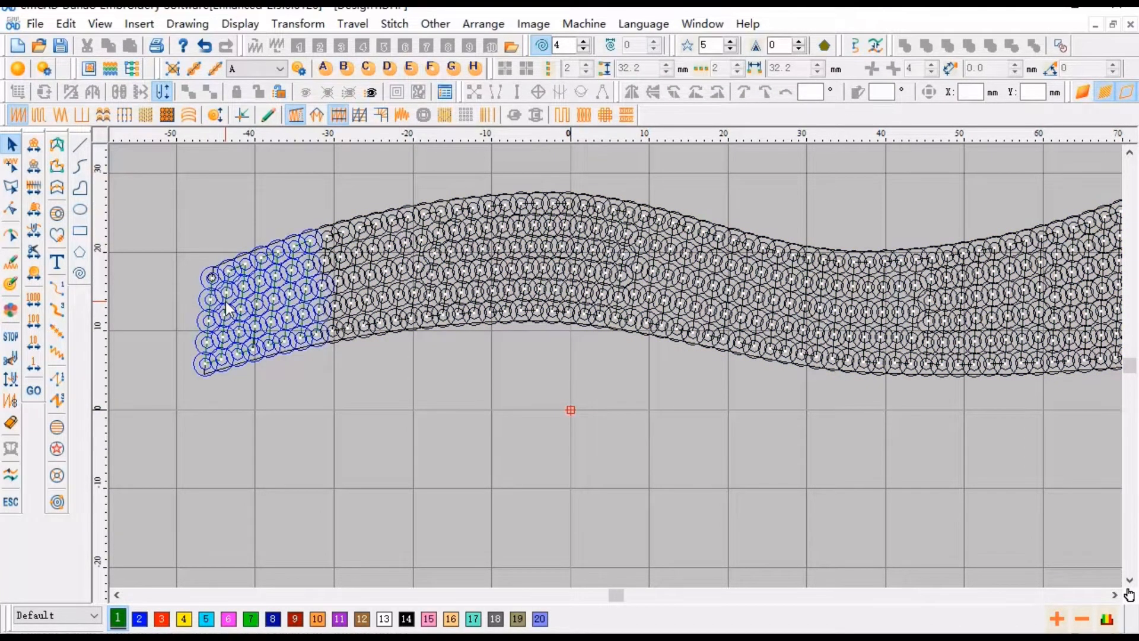
key(Right)
key(Right)
key(Right)
key(Right)
key(Right)
key(Right)
key(Right)
key(Right)
key(Right)
key(Right)
key(Right)
key(Right)
key(Right)
key(Right)
key(Right)
key(Right)
key(Right)
key(Right)
key(Right)
key(Right)
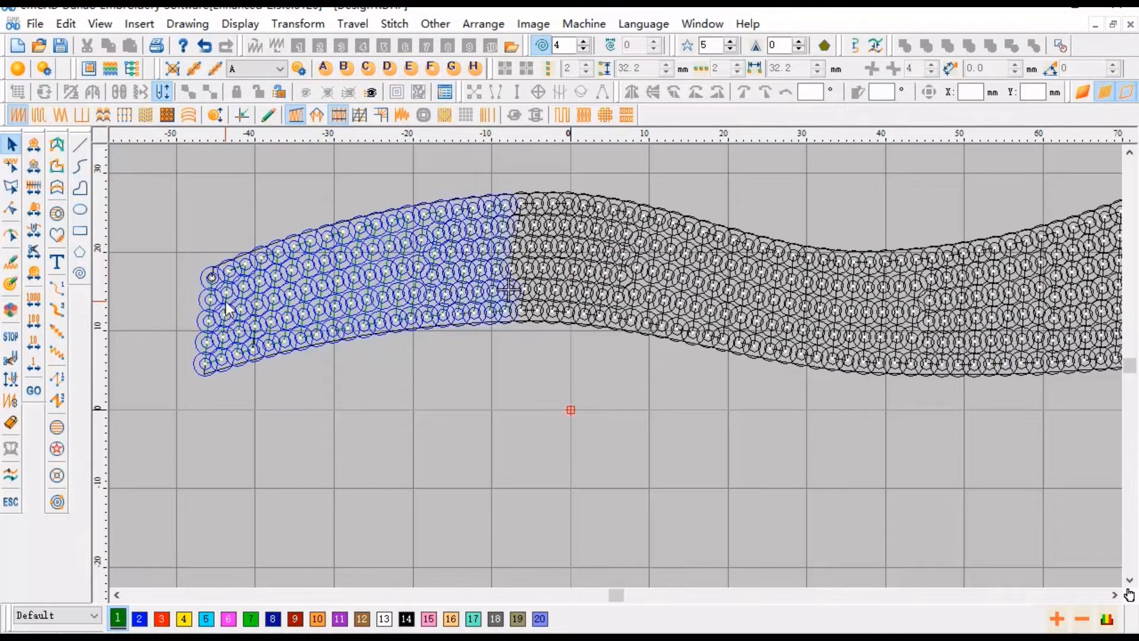
key(Down)
key(Down)
key(Down)
key(Down)
key(Down)
key(Down)
key(Down)
key(Down)
key(Down)
key(Down)
key(Down)
key(Down)
key(Down)
key(Down)
key(Down)
key(Down)
key(Down)
key(Down)
key(Down)
key(Down)
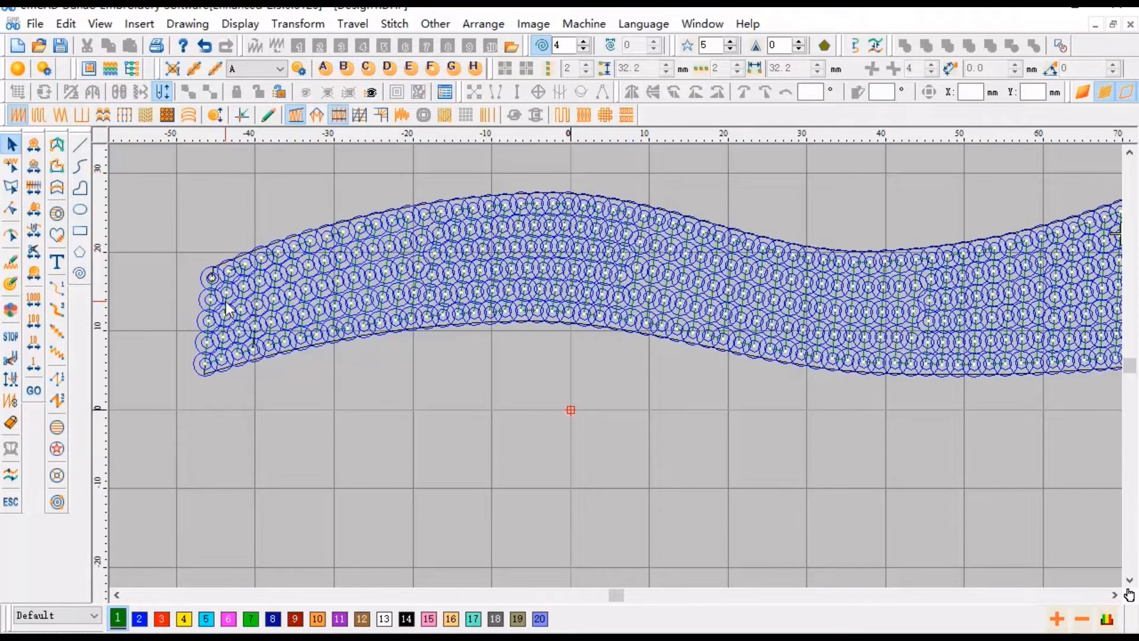
key(Down)
key(Down)
key(Down)
key(t)
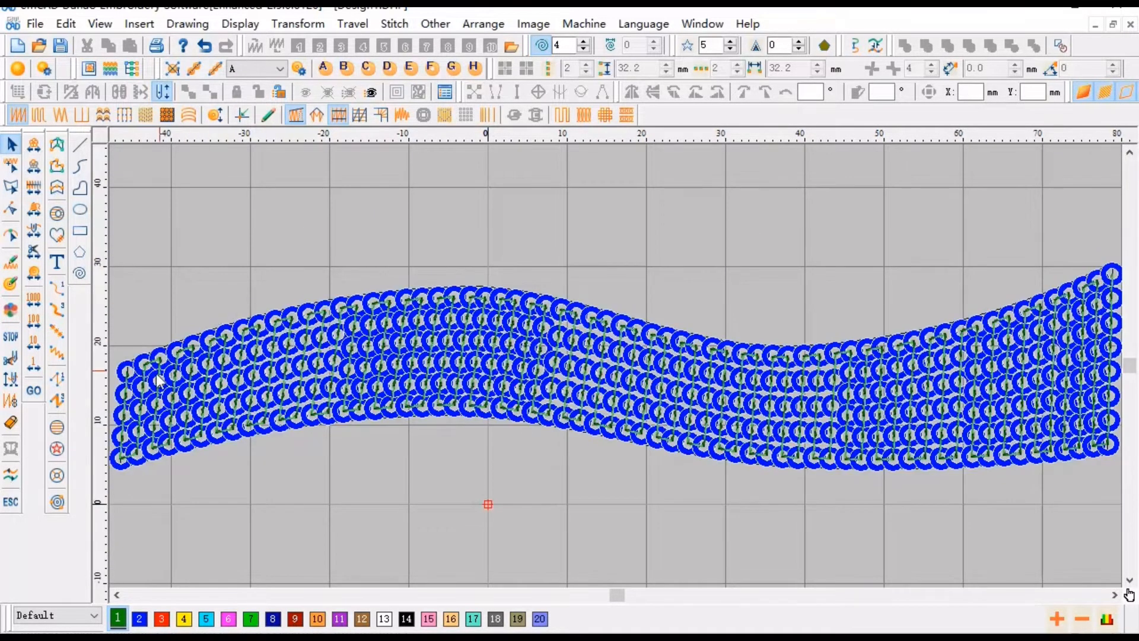
key(Escape)
- Set the ribbon's fill stitch type to Contour with a 2 mm stitch distance
scroll(269, 379, down, 1)
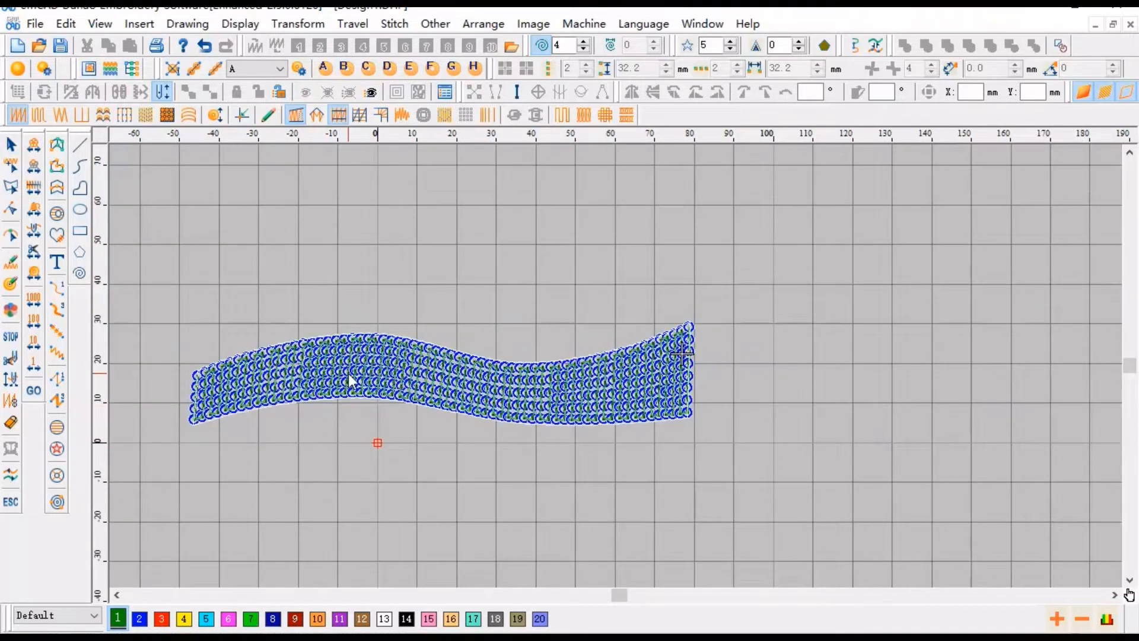
double_click(350, 382)
click(410, 93)
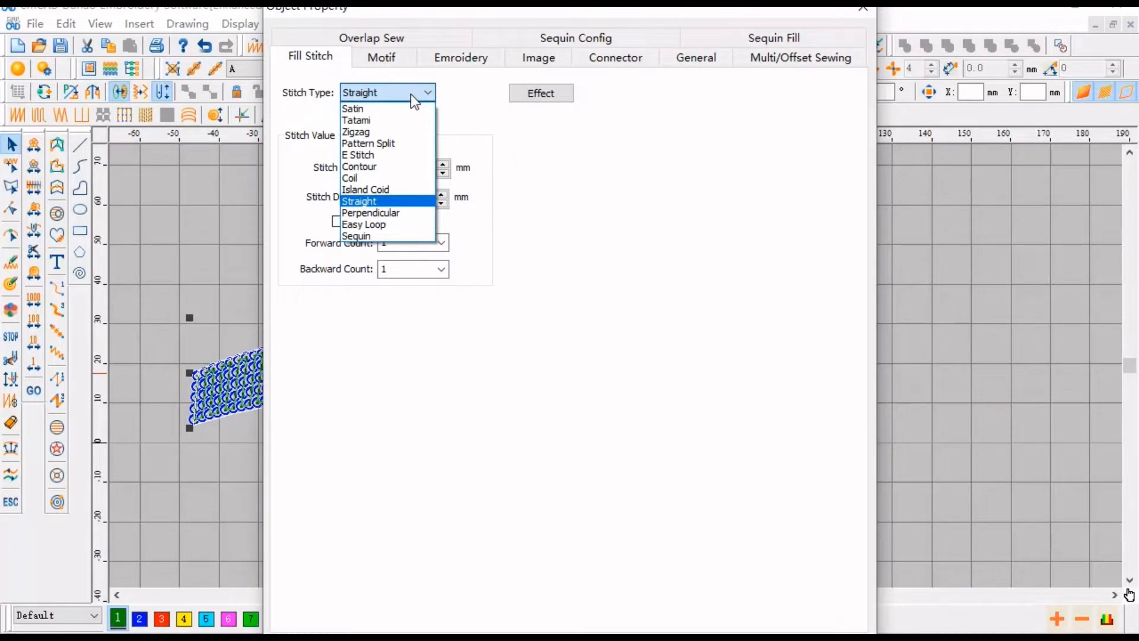
click(380, 168)
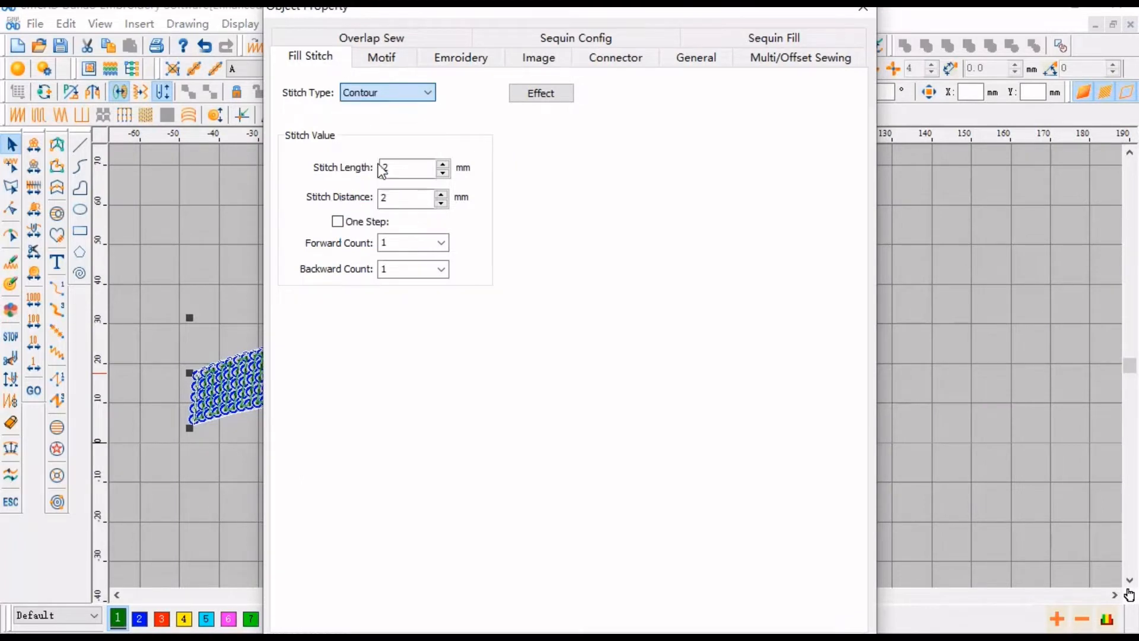
click(380, 140)
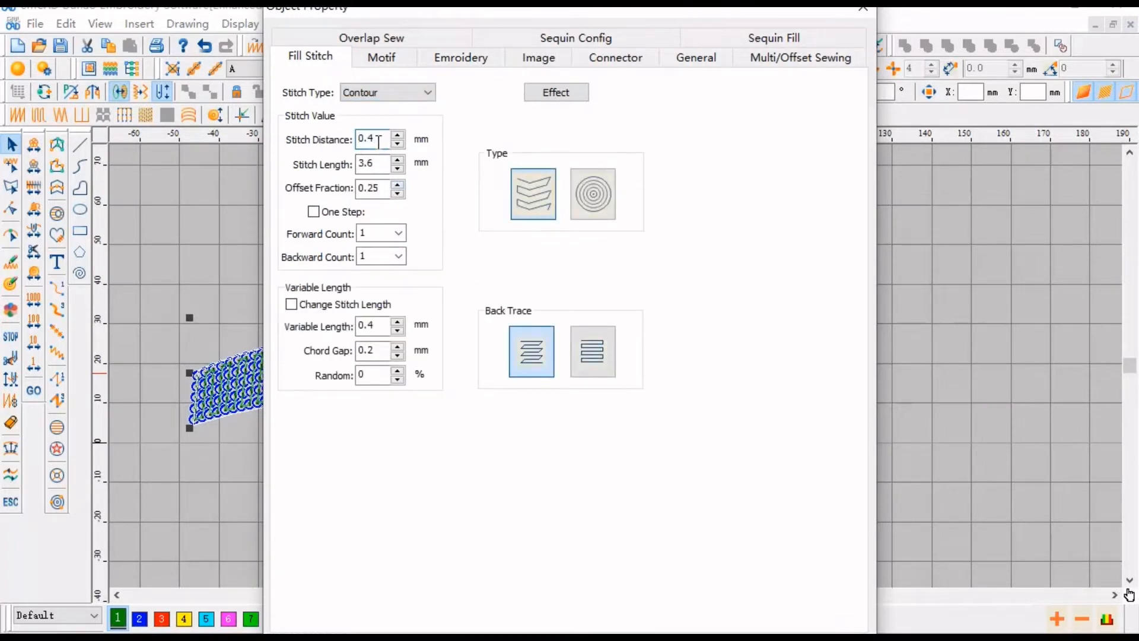
drag(380, 140, 348, 153)
text(2)
key(Return)
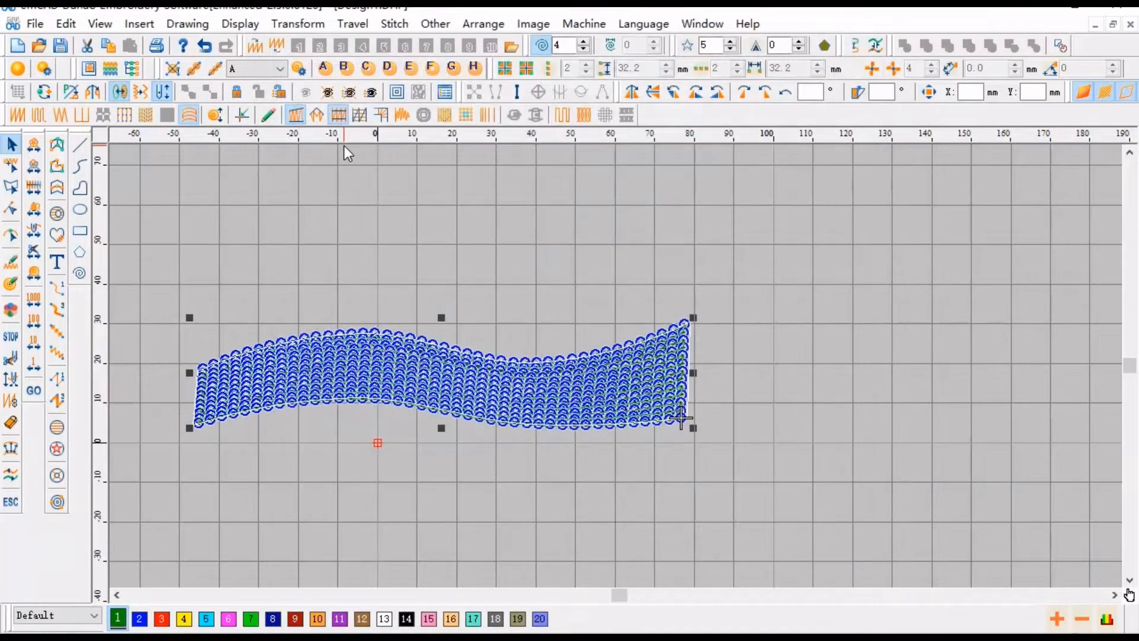
key(Escape)
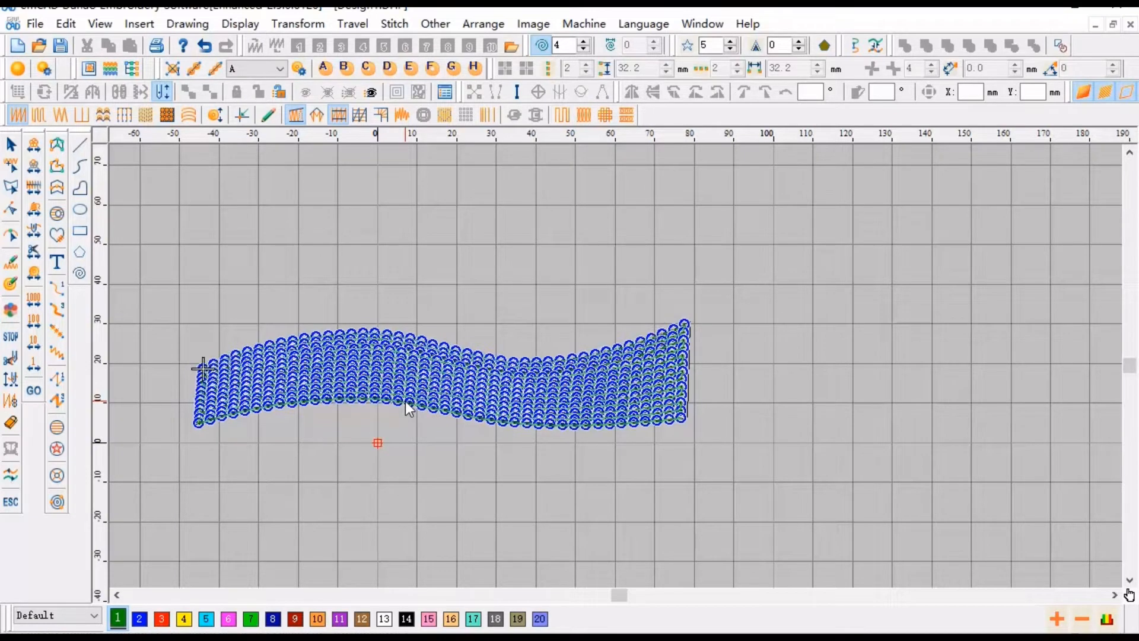
- Change the ribbon's fill stitch type to E Stitch with a 2 mm stitch distance
key(t)
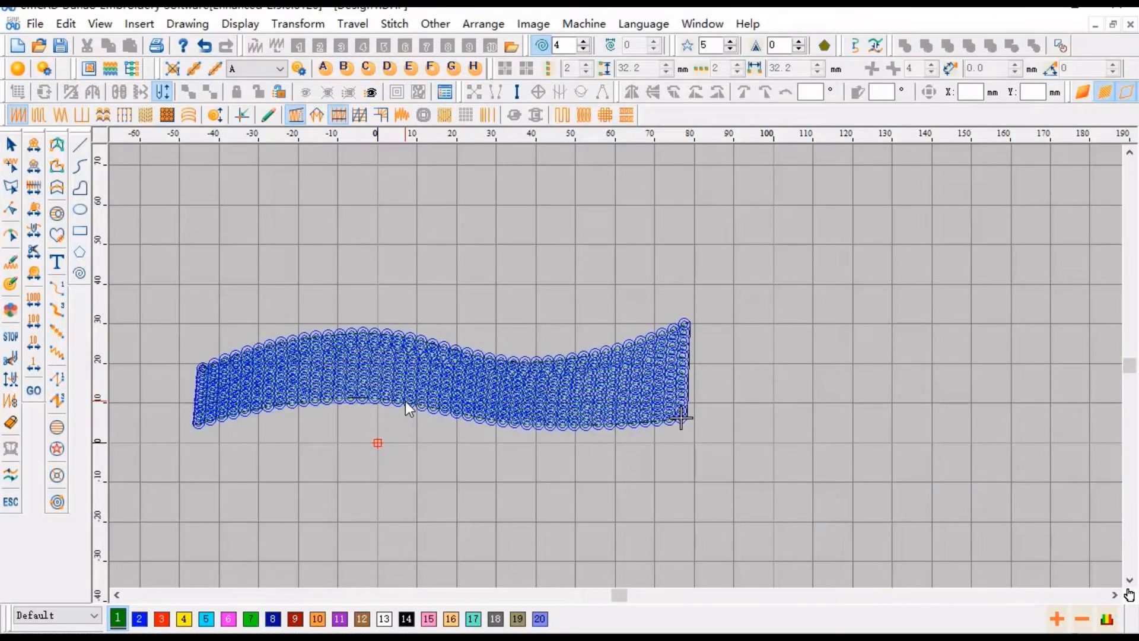
double_click(419, 376)
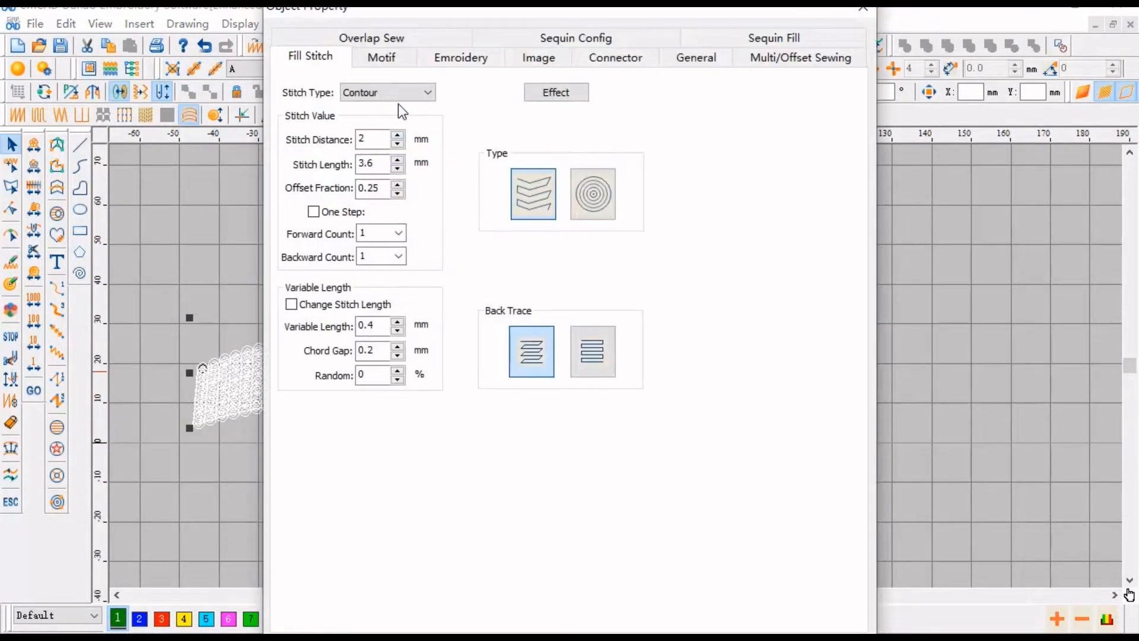
click(397, 94)
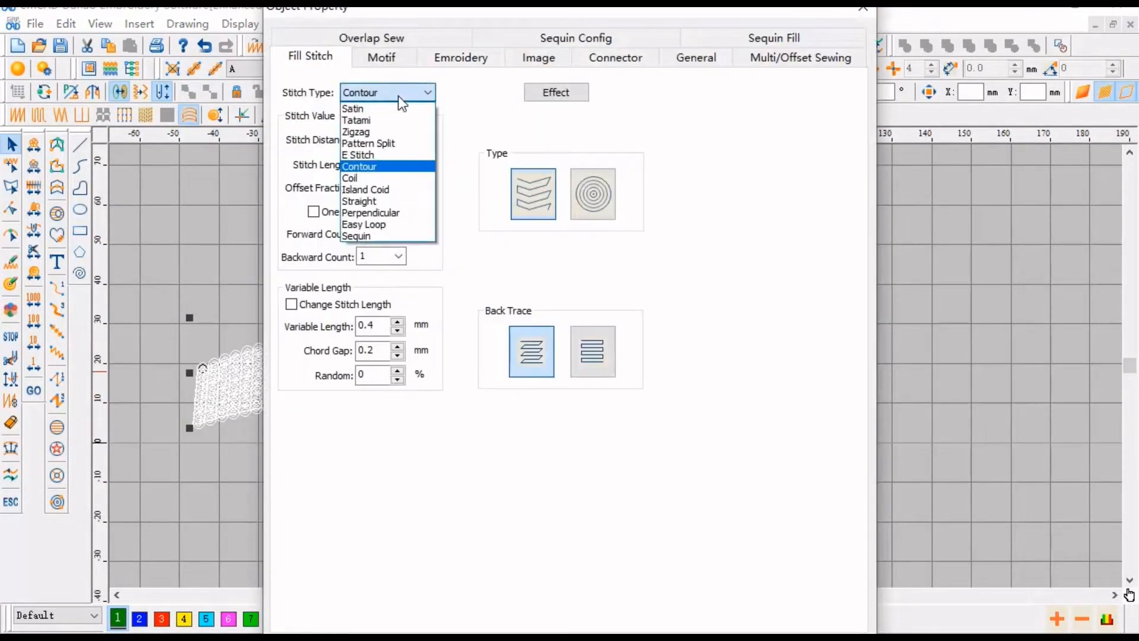
click(381, 155)
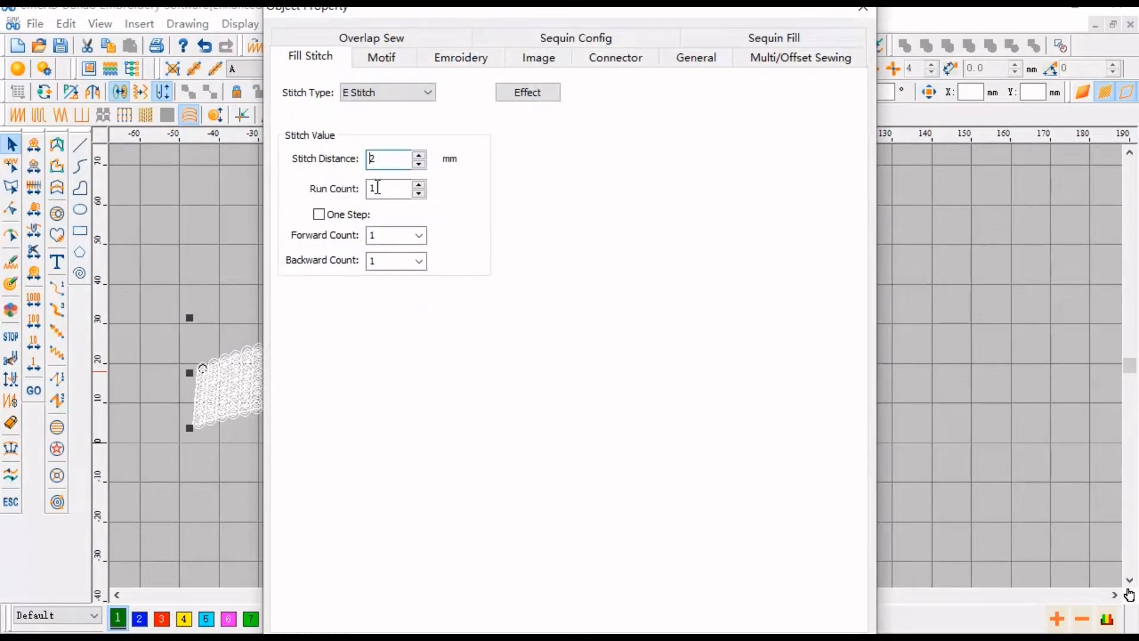
double_click(376, 158)
key(Return)
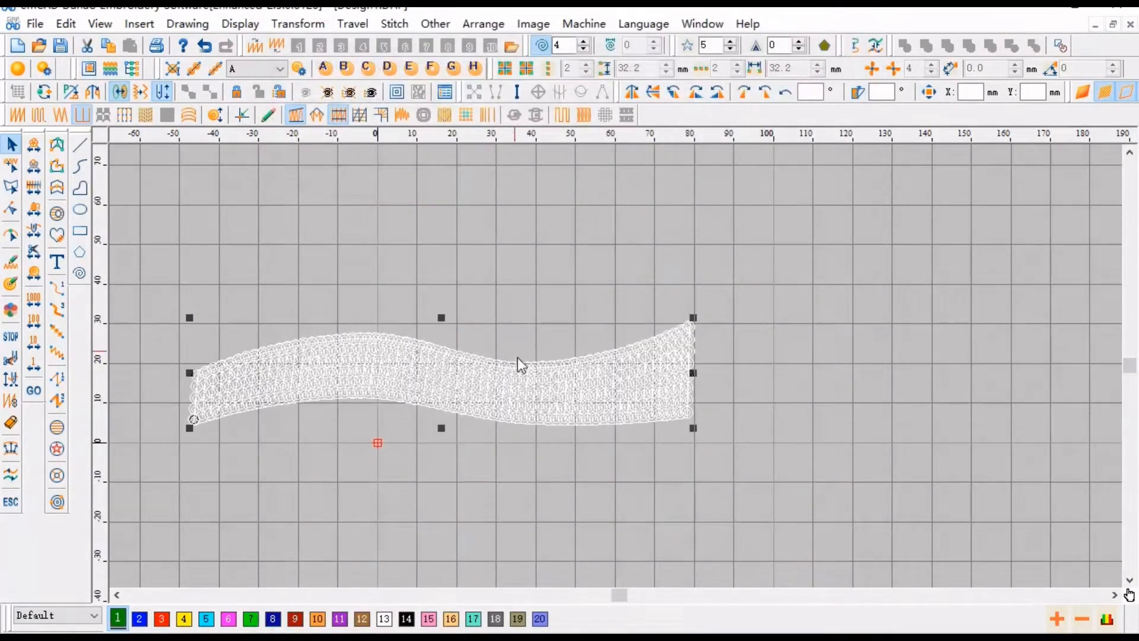
- Step through the E Stitch ribbon's stitch sequence from the start in outline and realistic views
key(Escape)
key(Home)
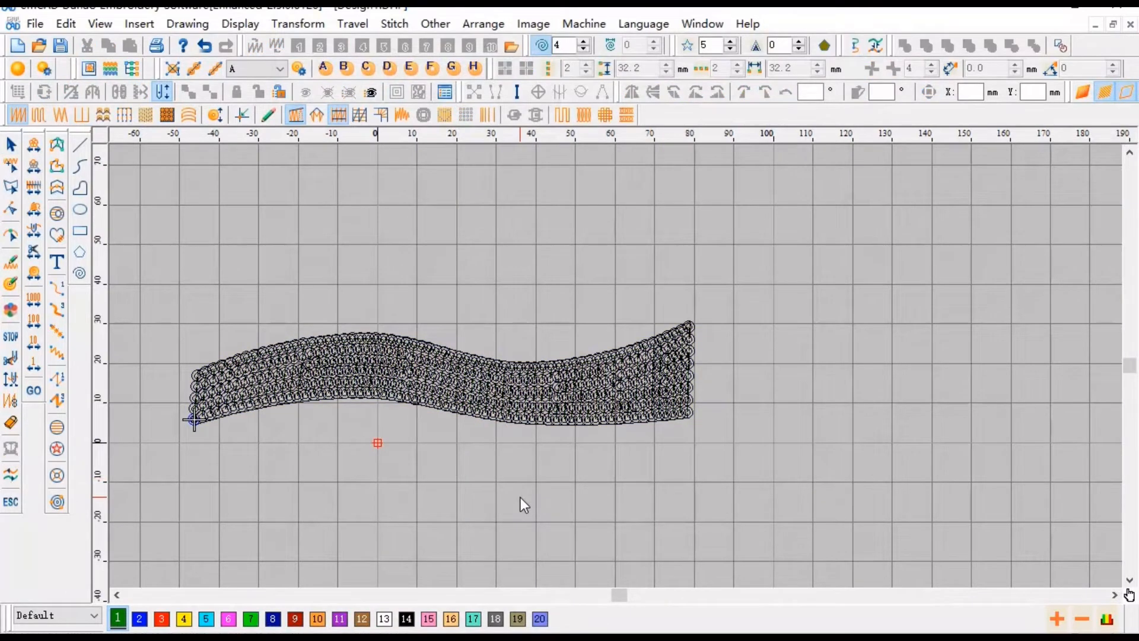
key(Down)
key(Down)
key(Down)
key(Down)
key(Down)
key(Down)
key(Down)
key(Down)
key(Down)
key(Down)
key(Down)
key(Down)
key(Down)
key(Down)
key(Down)
key(Down)
key(Down)
key(Down)
key(Down)
key(Down)
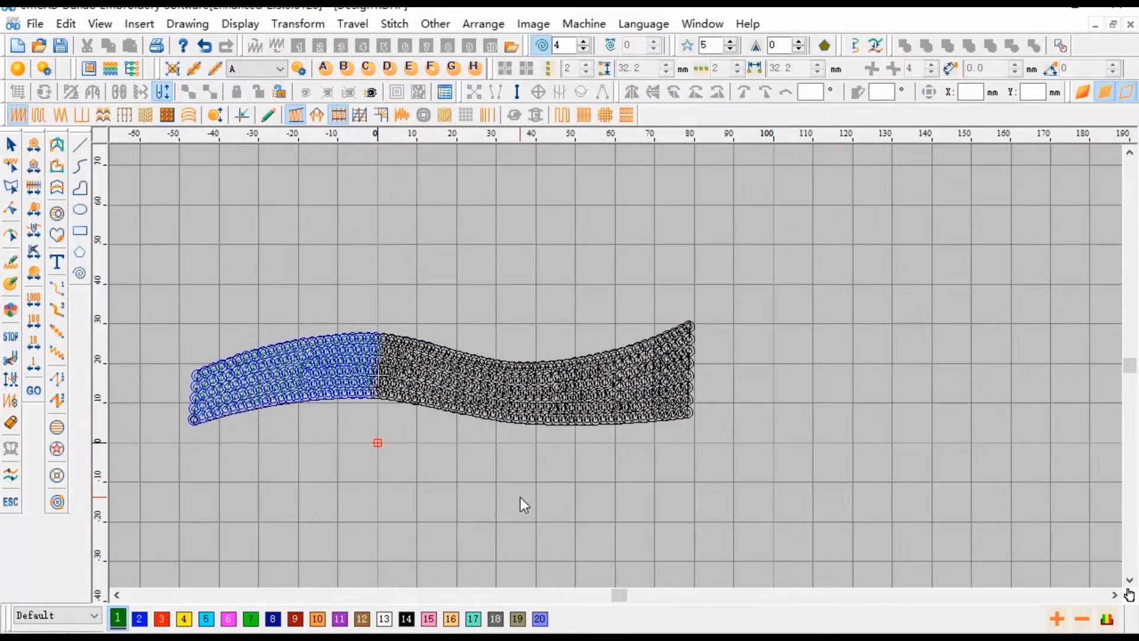
key(Down)
key(Down)
key(Down)
key(Down)
key(Down)
key(Down)
key(Down)
key(Down)
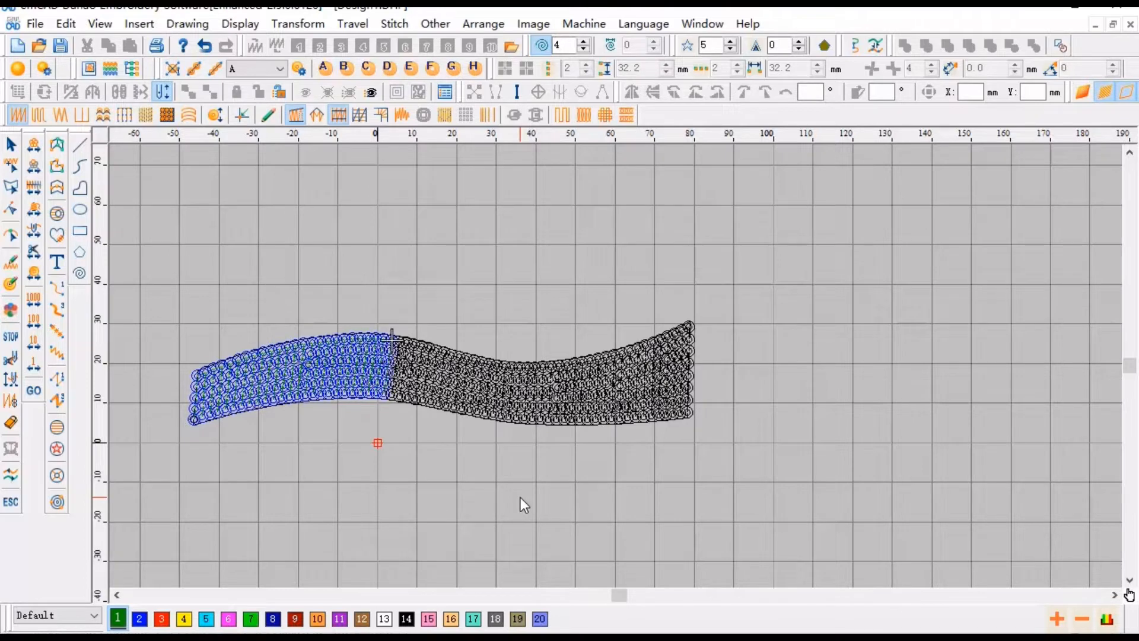
key(Down)
key(Down)
key(Down)
key(Down)
key(Down)
key(Down)
key(Down)
key(Down)
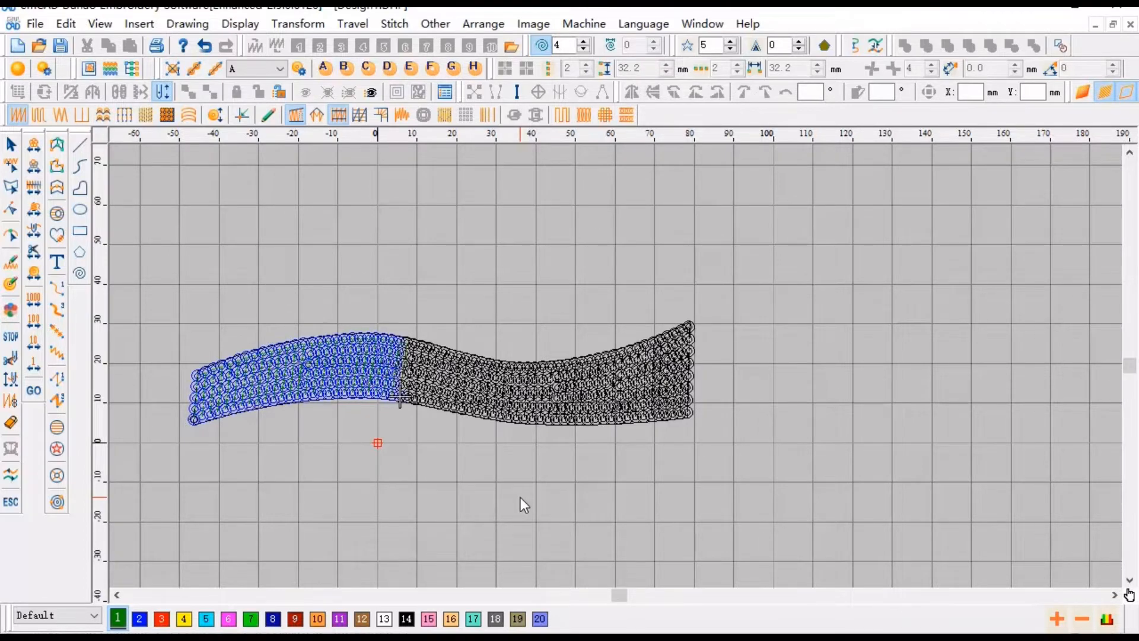
scroll(379, 389, up, 2)
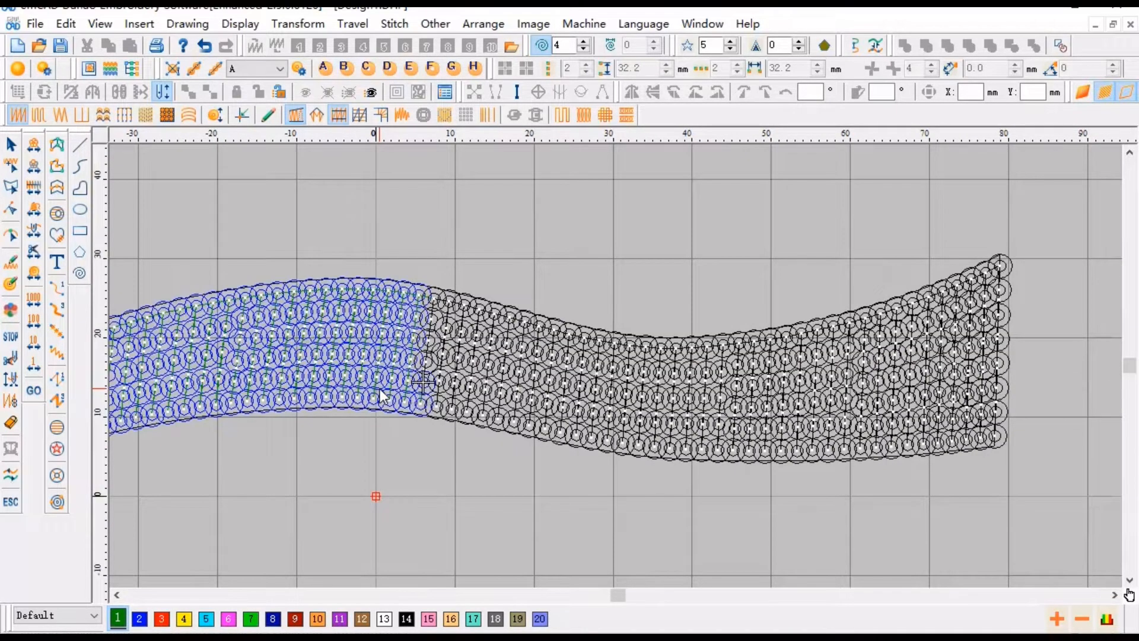
key(Down)
key(Down)
key(Down)
key(Down)
key(Down)
key(Down)
key(Down)
key(Down)
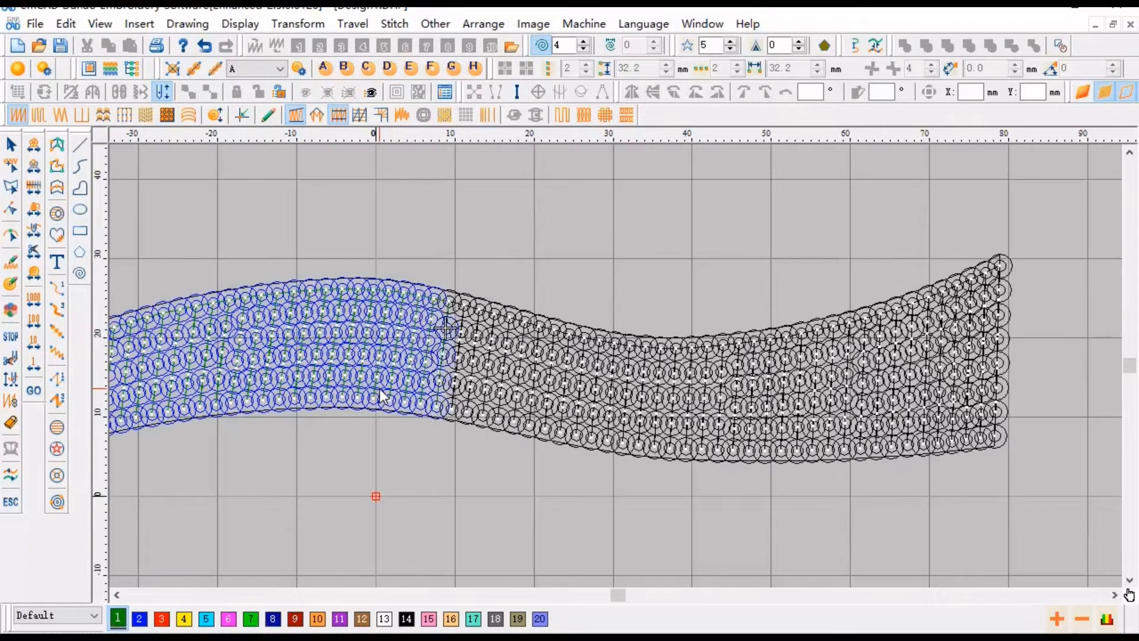
key(Down)
key(Down)
key(Down)
key(Down)
key(Down)
key(Down)
key(Down)
key(t)
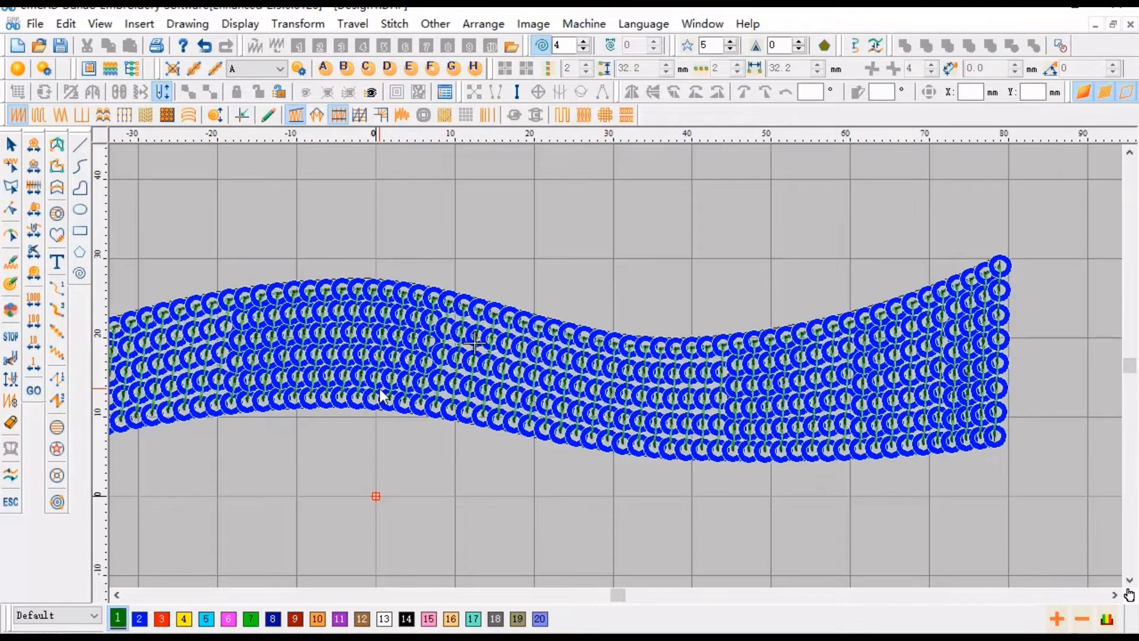
key(Down)
key(Down)
key(Down)
key(Down)
key(Down)
key(Down)
key(Down)
key(Down)
key(Down)
key(Down)
key(Down)
key(Down)
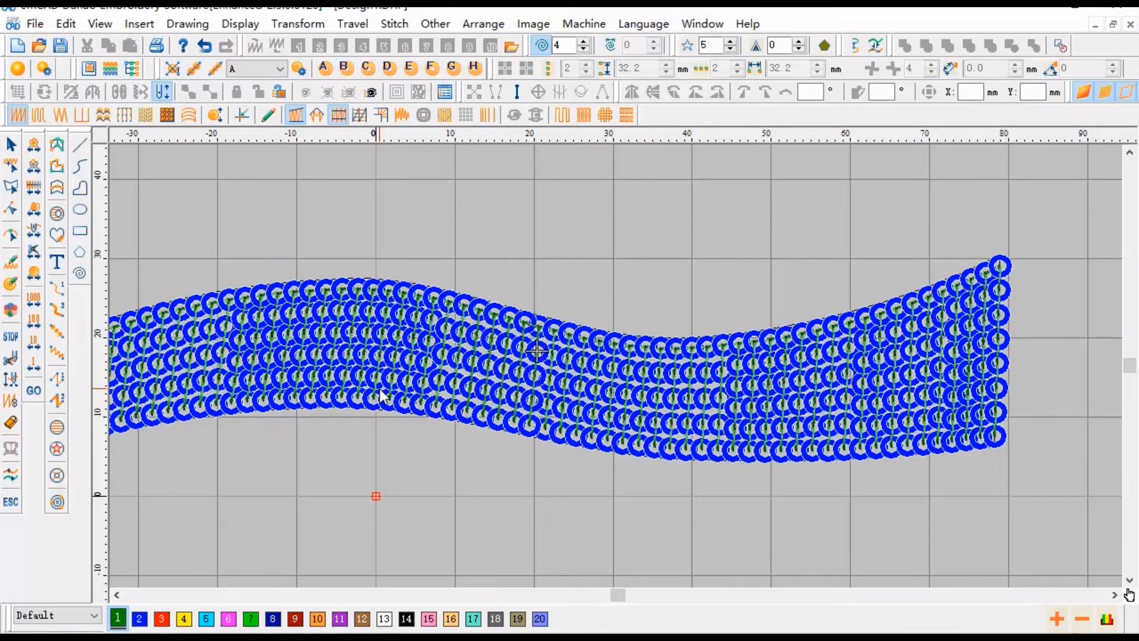
key(Down)
key(Down)
key(Down)
key(Down)
key(Down)
key(Down)
key(Down)
key(Down)
key(Down)
key(Down)
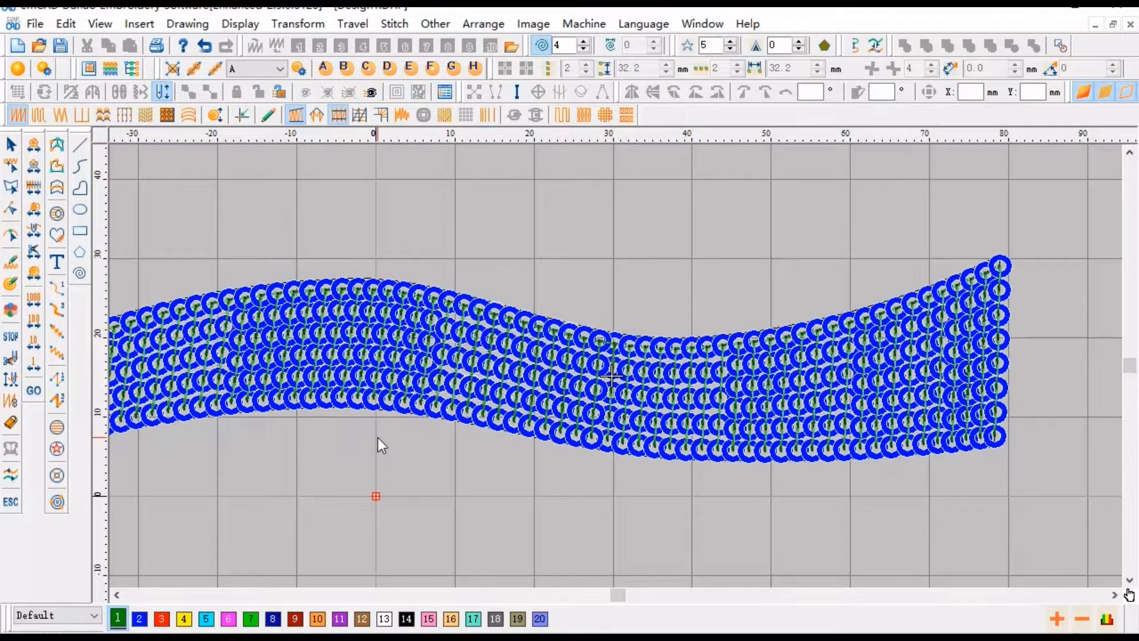
- Draw an arched satin ribbon about 130 mm long through three points below the sequin ribbon
scroll(378, 439, down, 1)
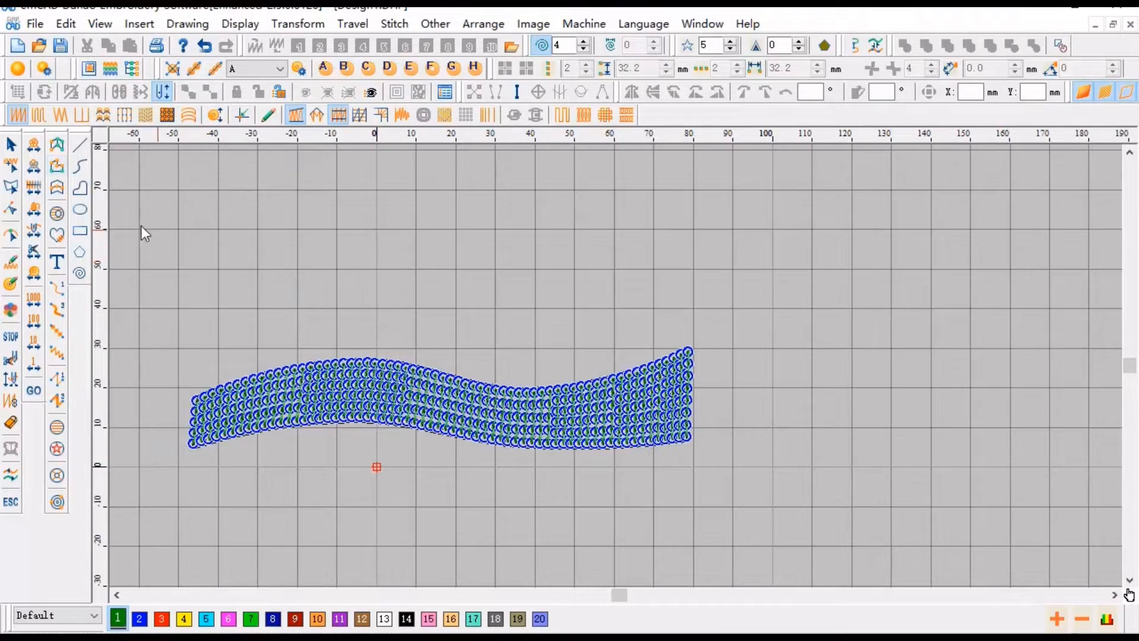
click(57, 188)
scroll(538, 376, down, 3)
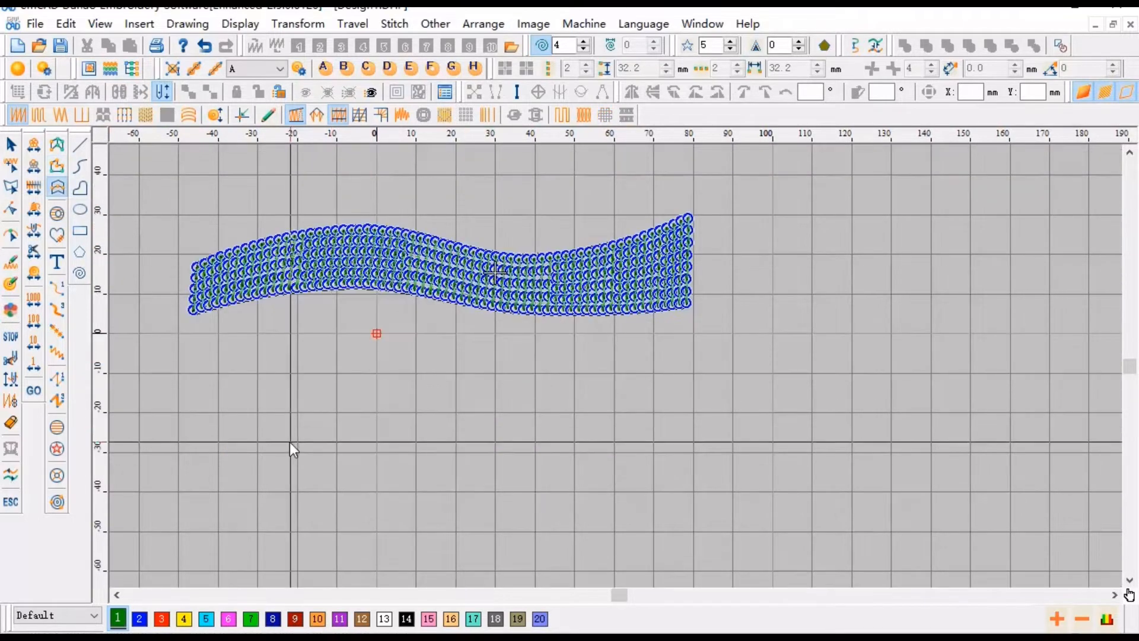
click(288, 442)
click(517, 368)
click(813, 442)
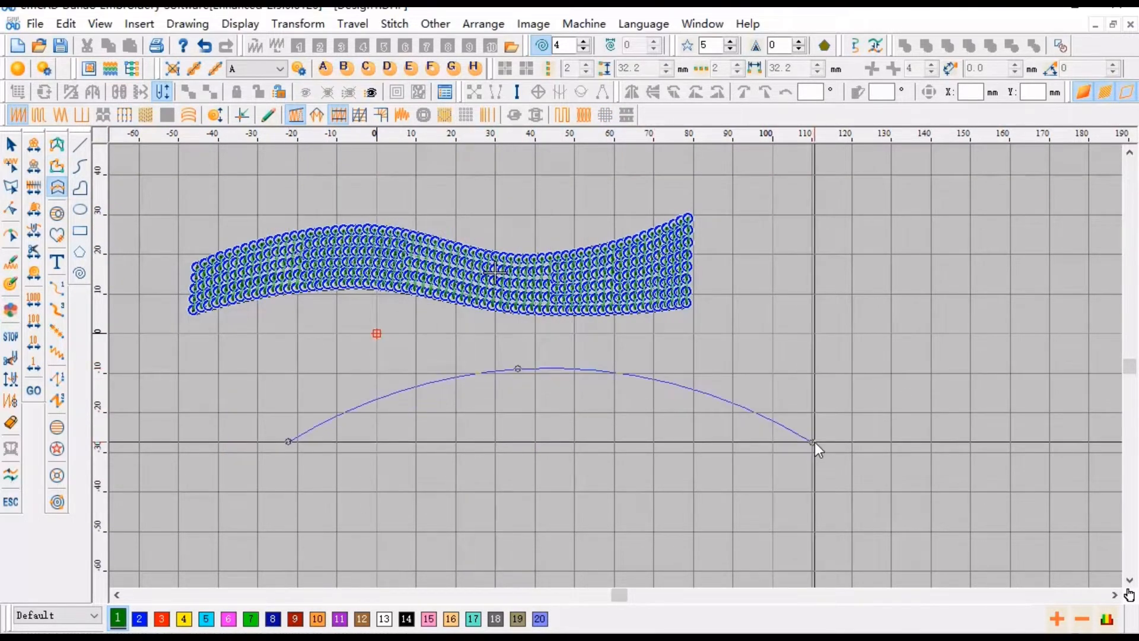
right_click(814, 443)
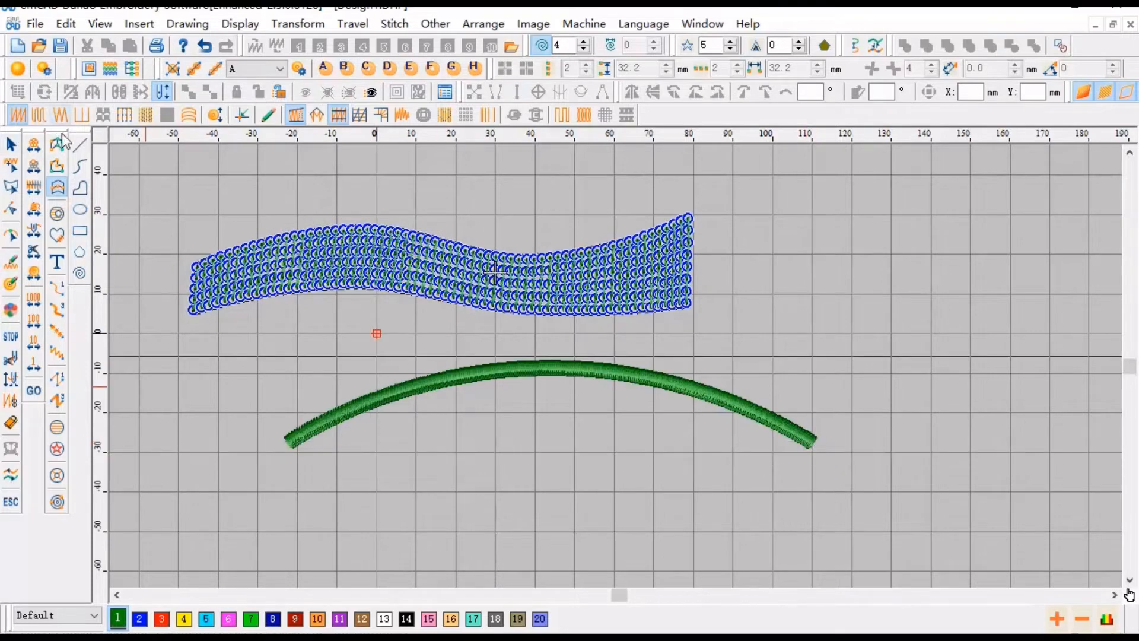
click(11, 144)
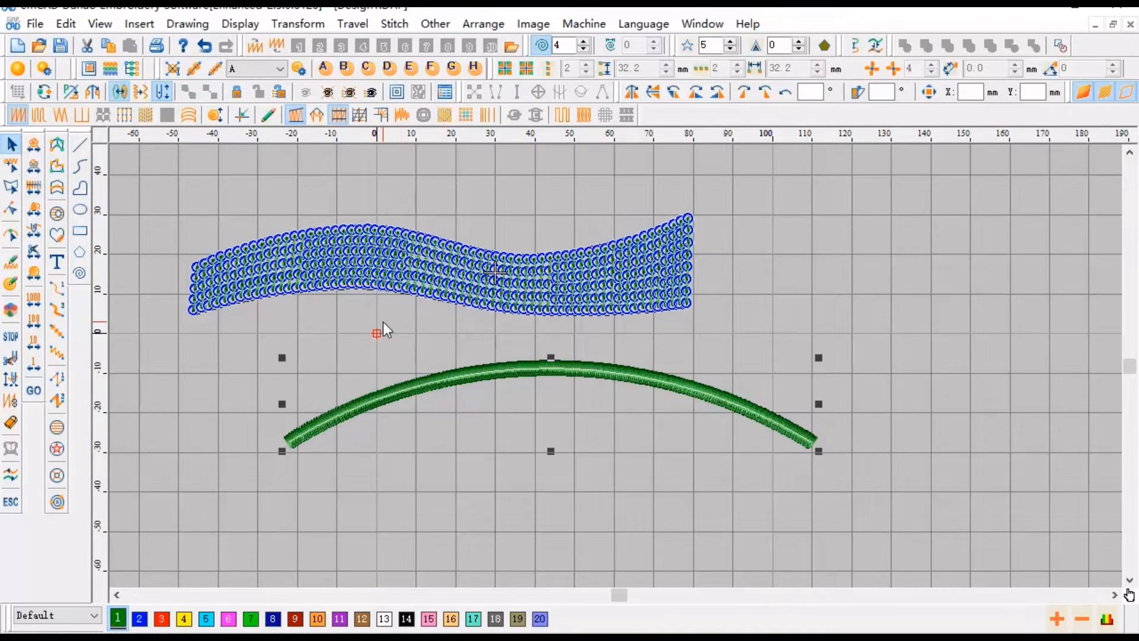
- Set the arched satin ribbon's width to 8 mm in its properties
click(445, 93)
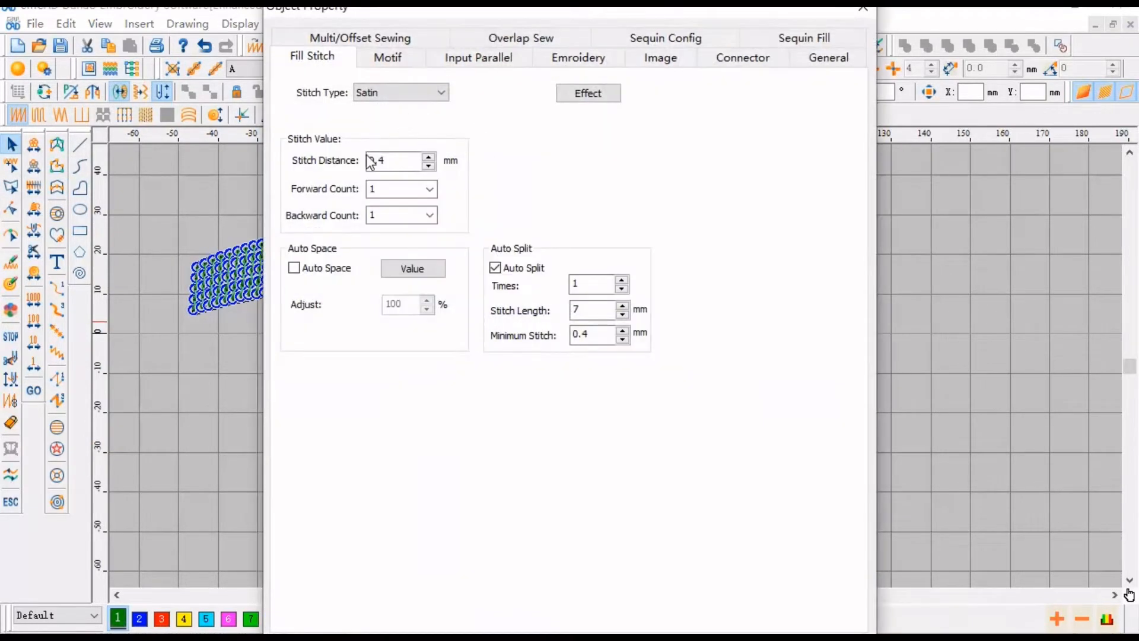
click(478, 64)
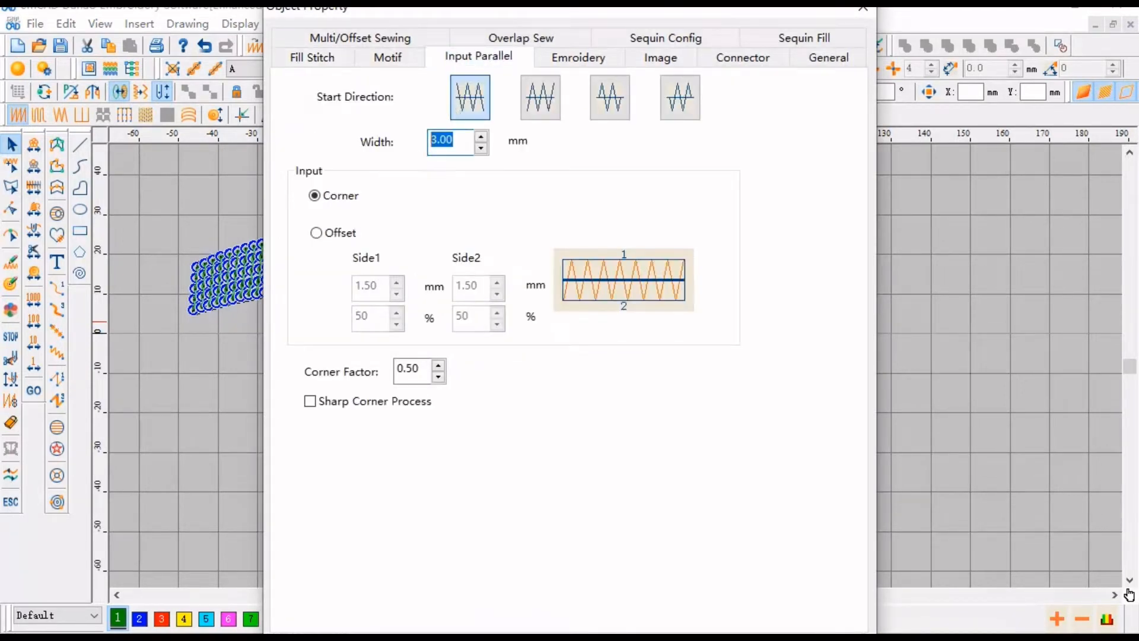
text(8)
key(Return)
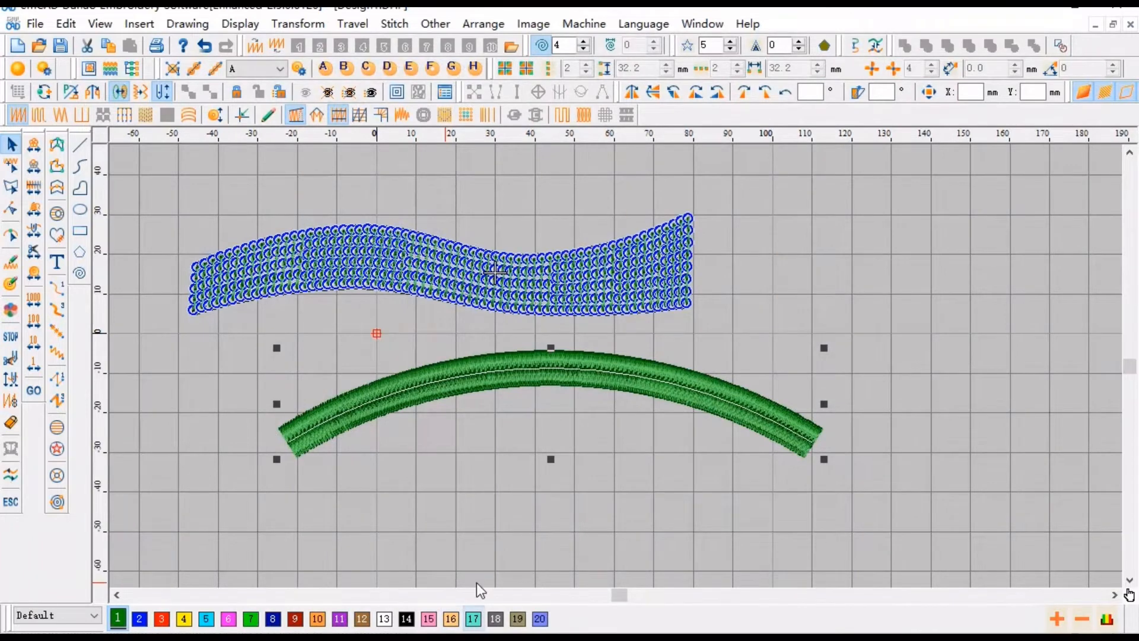
- Enable sequin fill on the arched ribbon with a circle fix type and a 2 mm distance
right_click(492, 527)
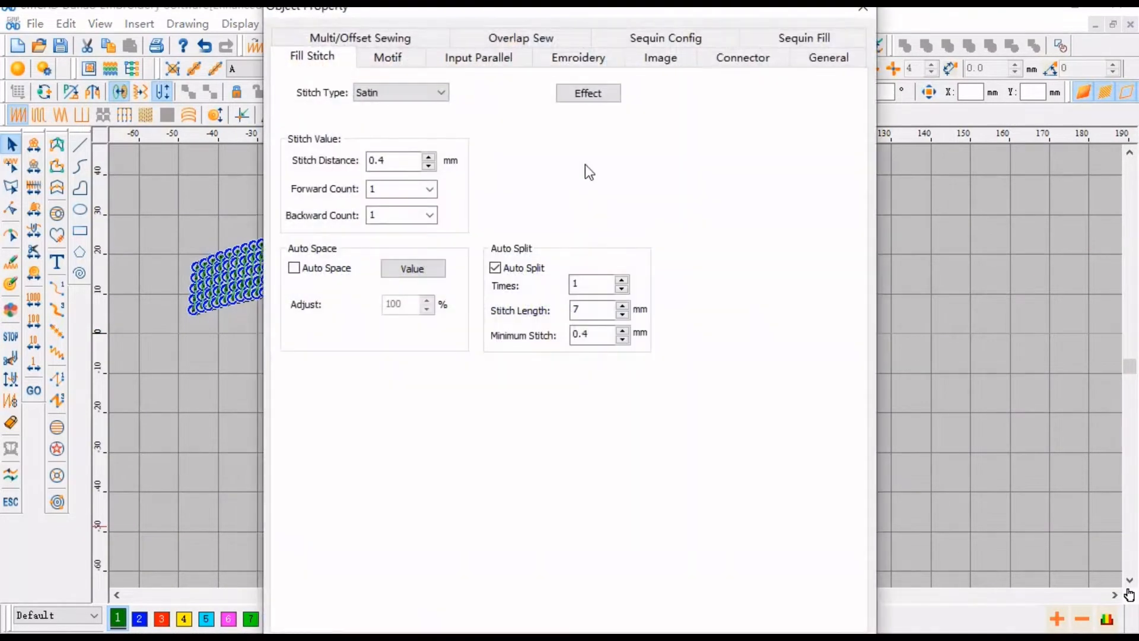
click(789, 35)
click(621, 106)
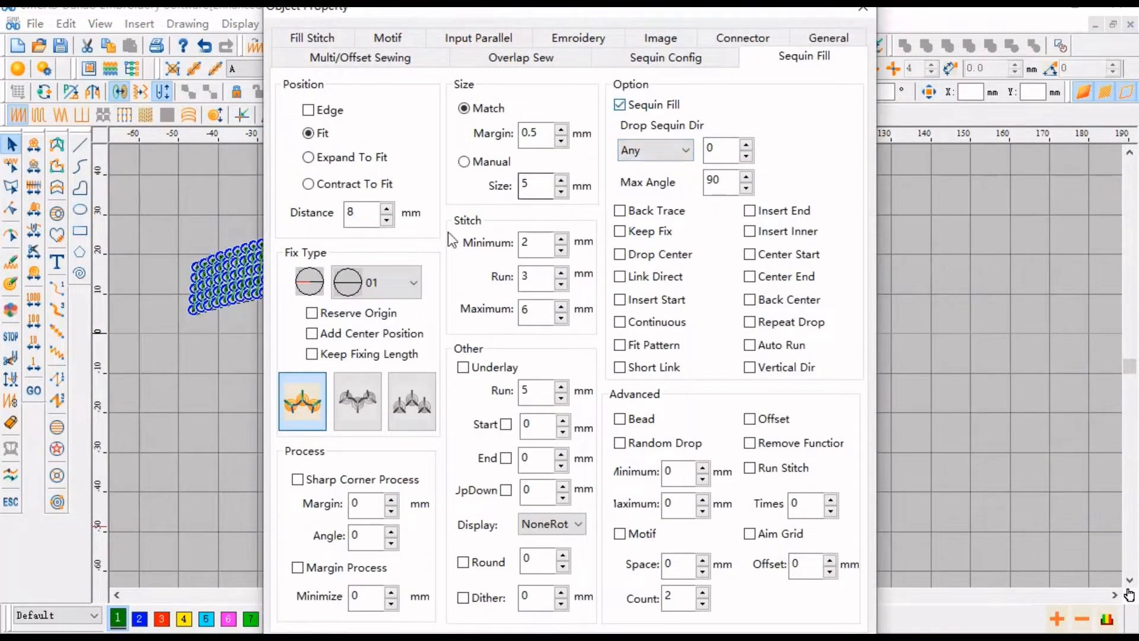
click(390, 282)
click(354, 315)
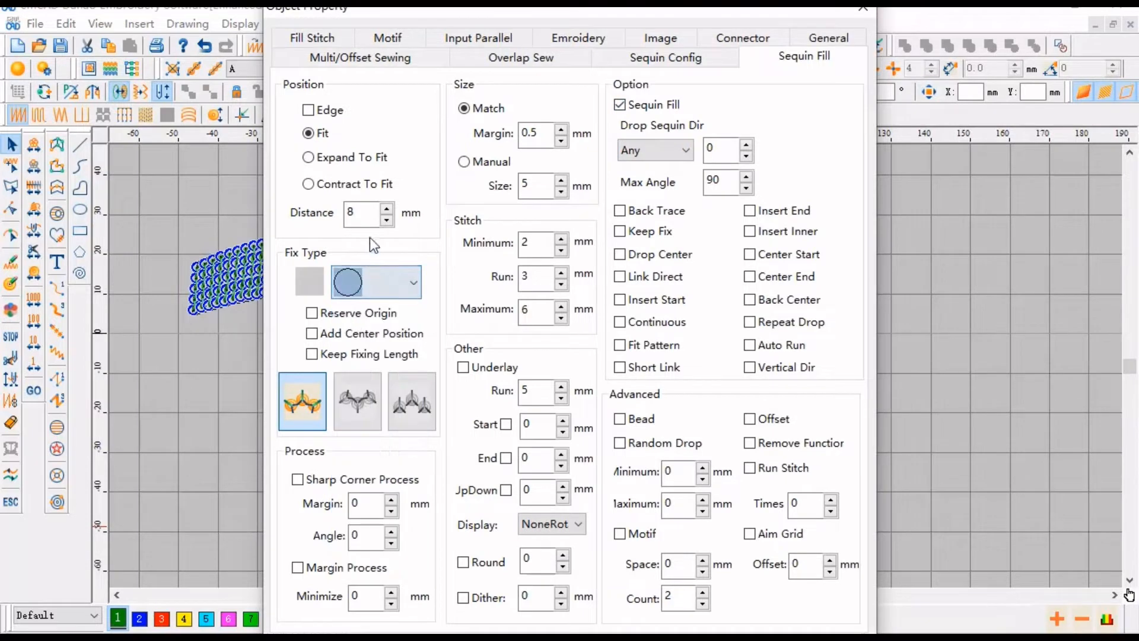
key(shift+Tab)
text(2)
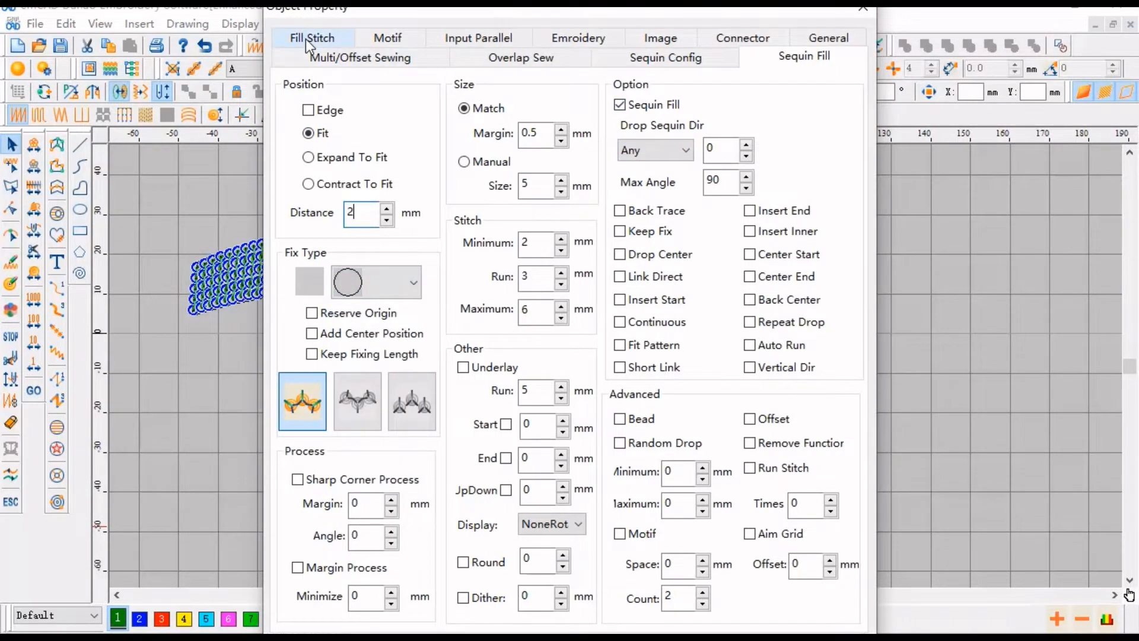
- Set the arched ribbon's fill stitch type to Straight and apply the properties
click(304, 38)
click(376, 95)
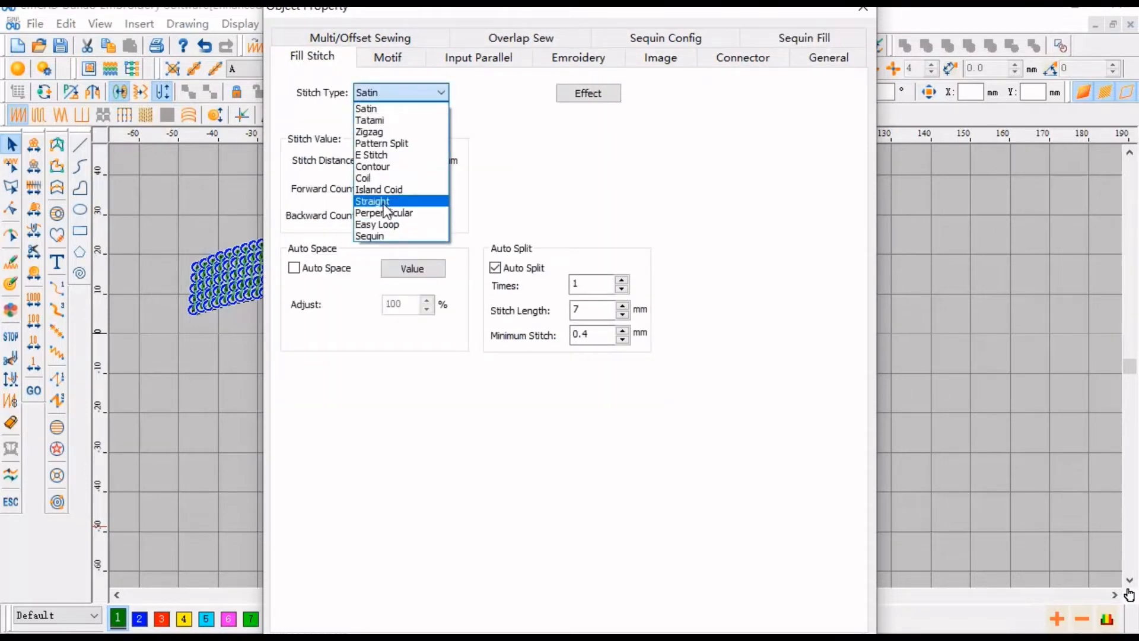
click(384, 202)
drag(397, 198, 366, 213)
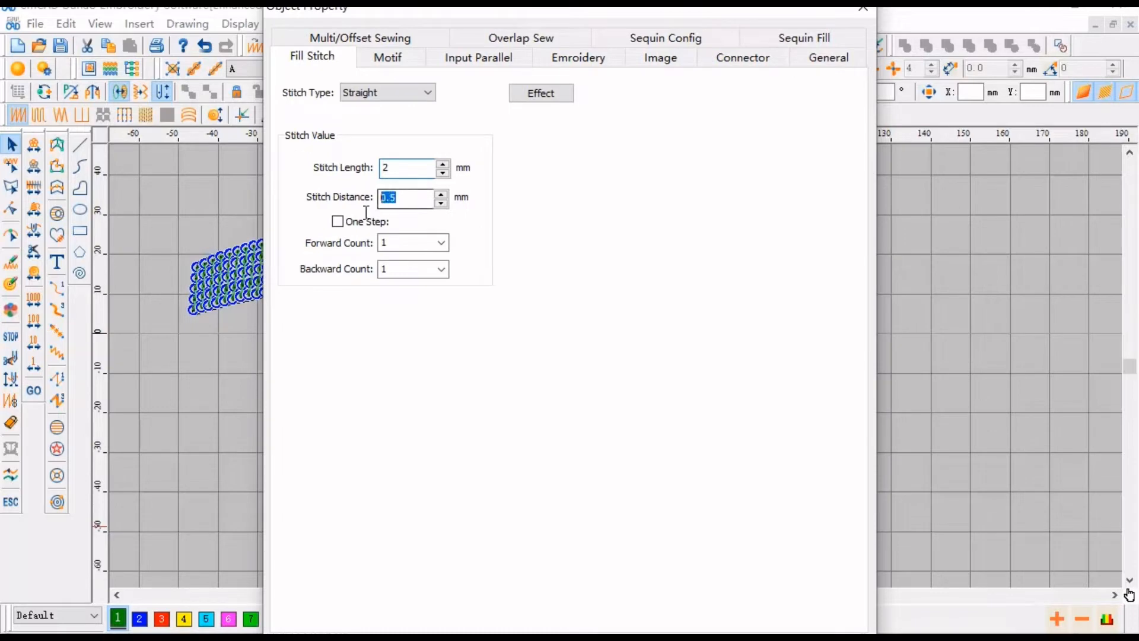
key(Return)
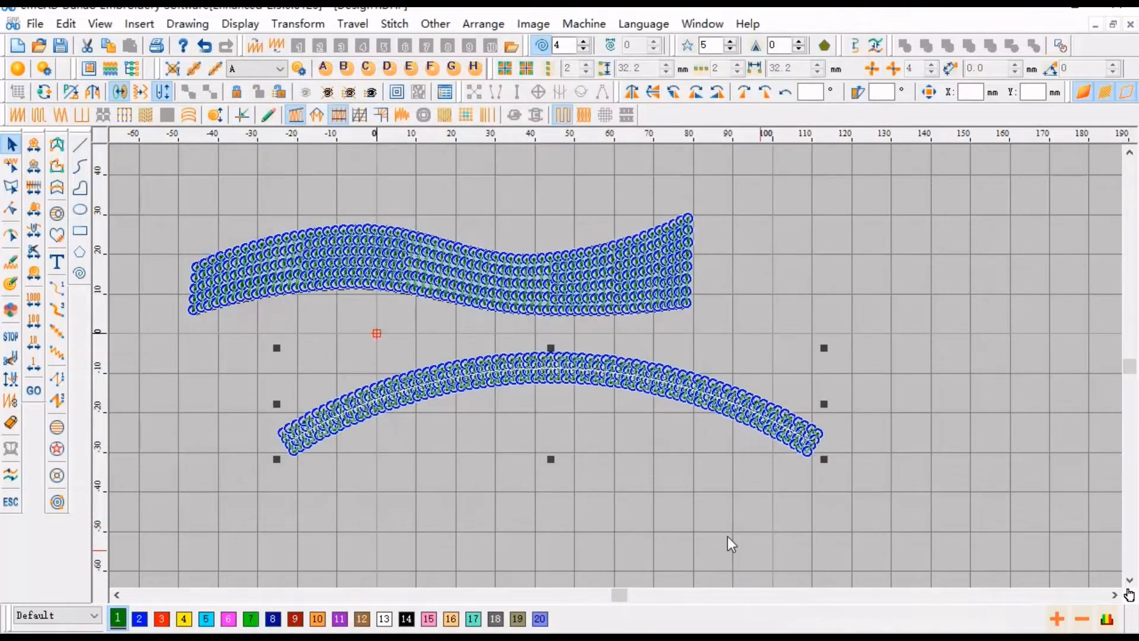
- Step through the straight-stitch sequin ribbon's stitch sequence from the start in outline view
click(587, 504)
scroll(462, 454, up, 1)
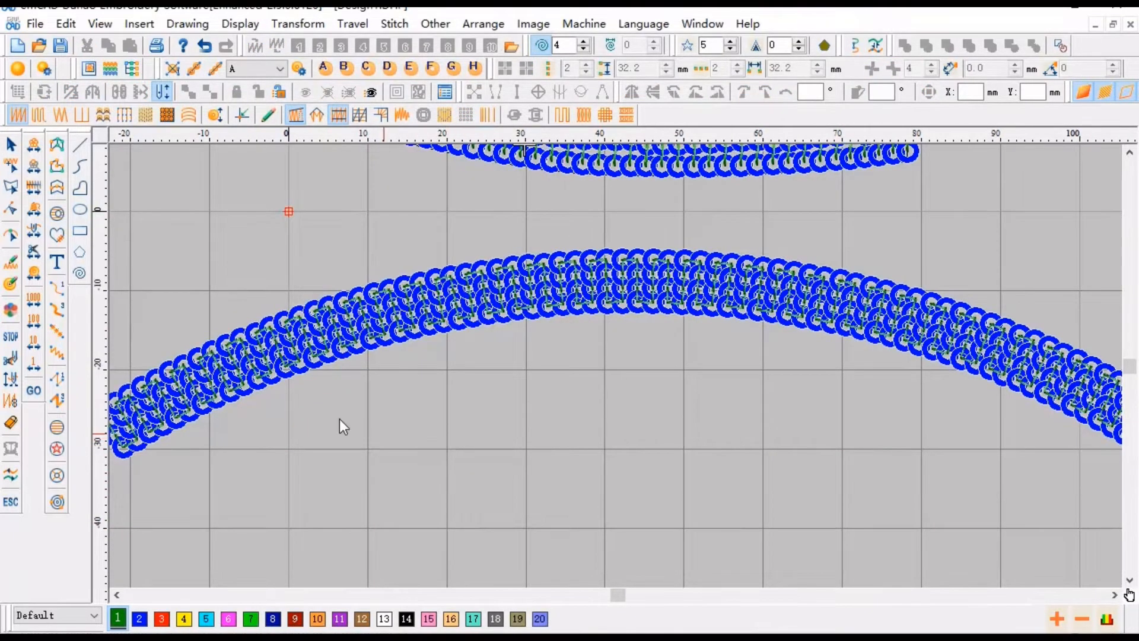
click(225, 350)
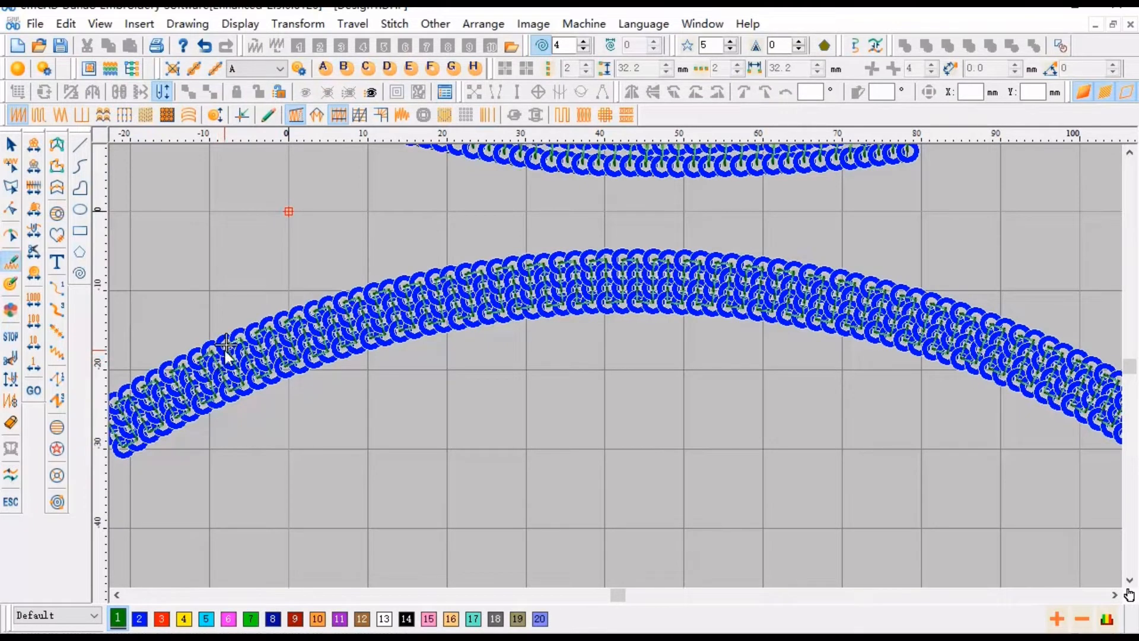
key(Right)
key(t)
key(Right)
key(Right)
key(Right)
key(Right)
key(Right)
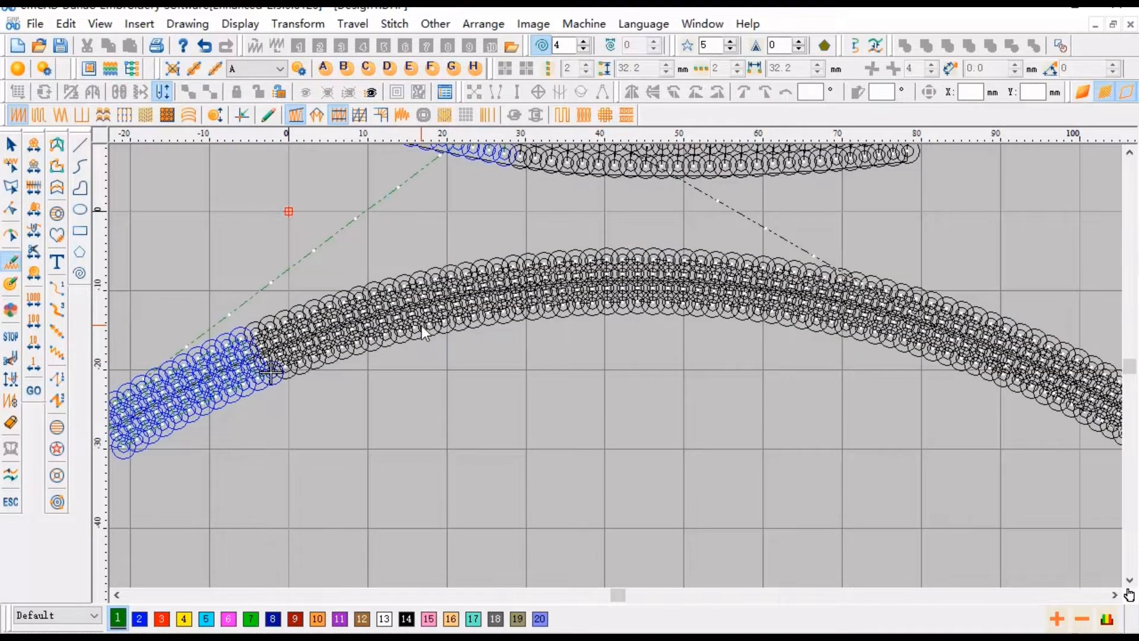
key(Right)
key(Right)
key(Right)
key(Right)
key(Right)
key(Right)
key(Right)
key(Right)
key(Right)
key(Right)
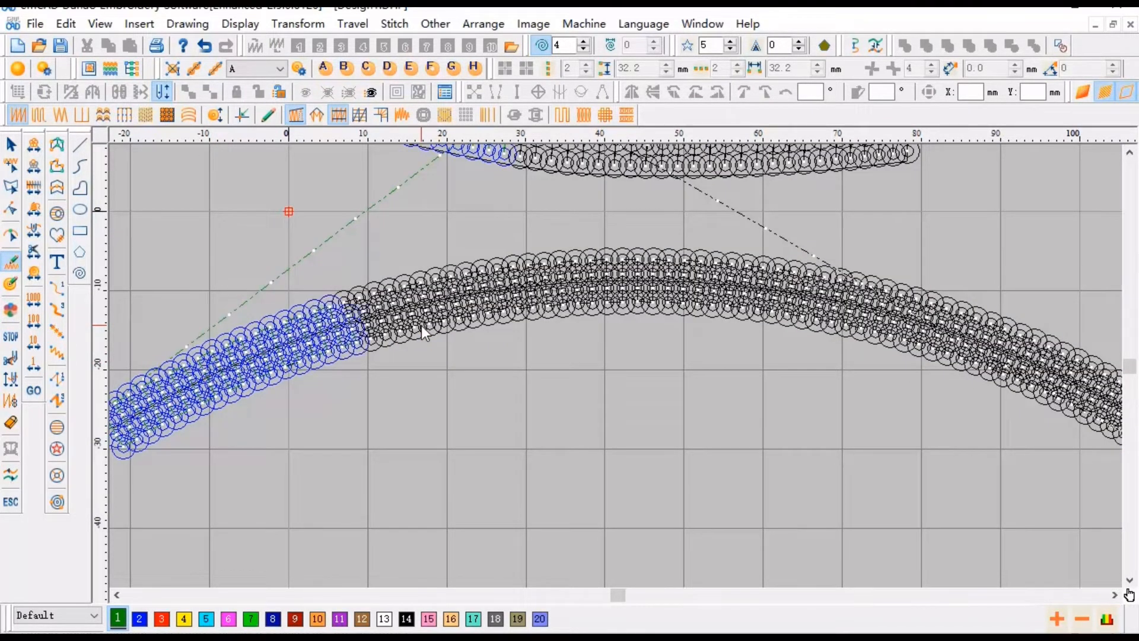
key(Right)
key(Right)
key(Right)
key(Right)
key(Right)
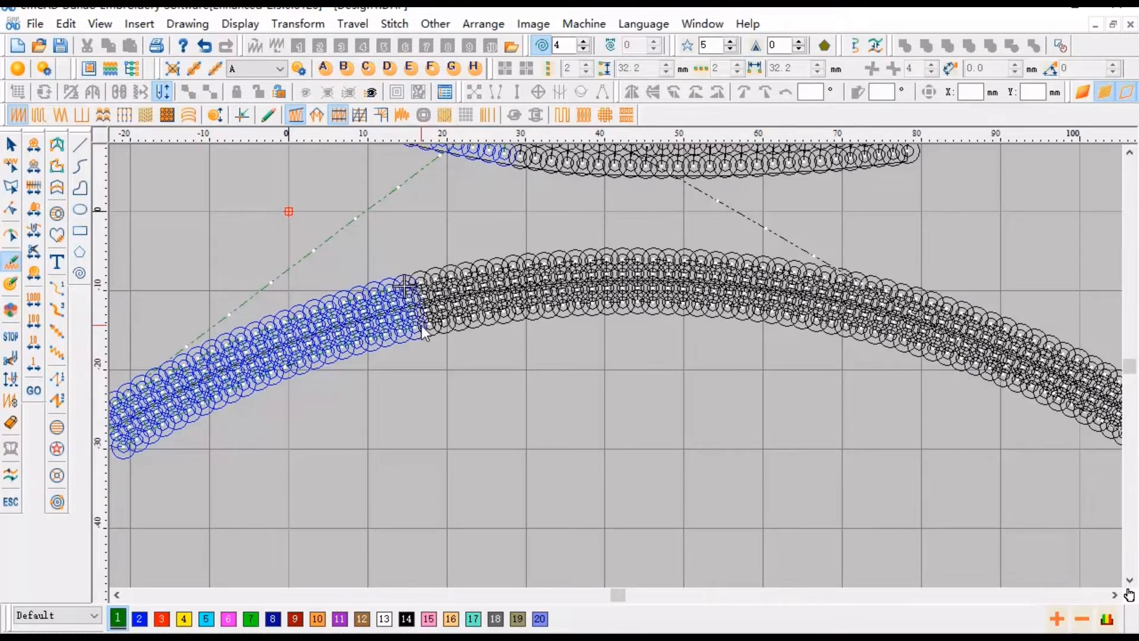
key(Right)
key(Right)
key(Right)
key(Right)
key(Right)
key(Right)
key(Right)
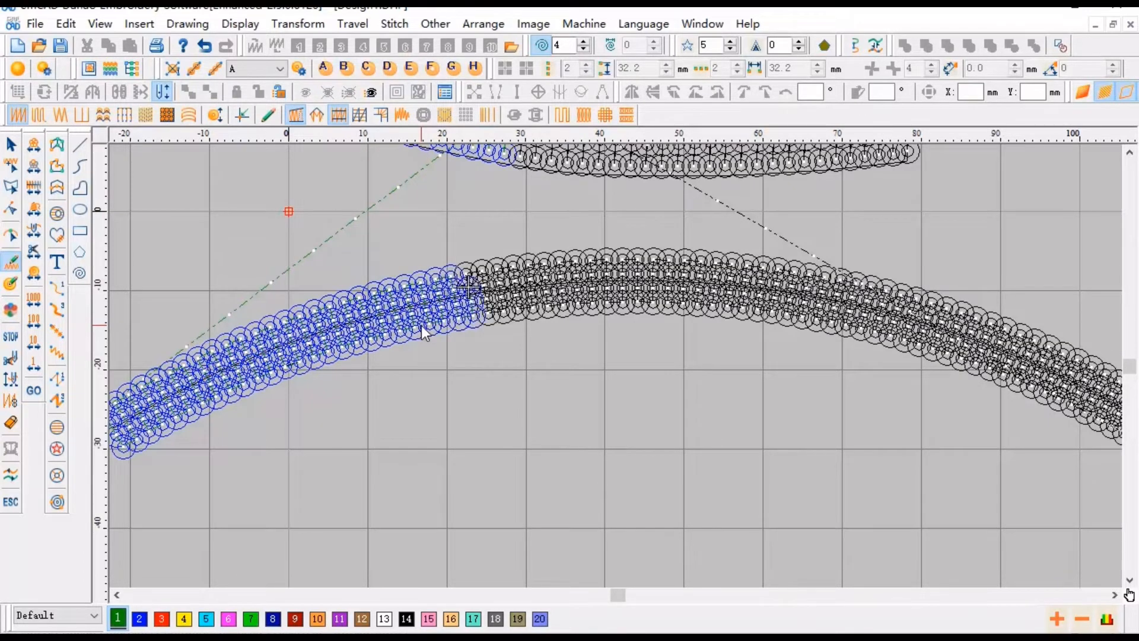
key(Right)
key(Right)
key(Right)
key(Right)
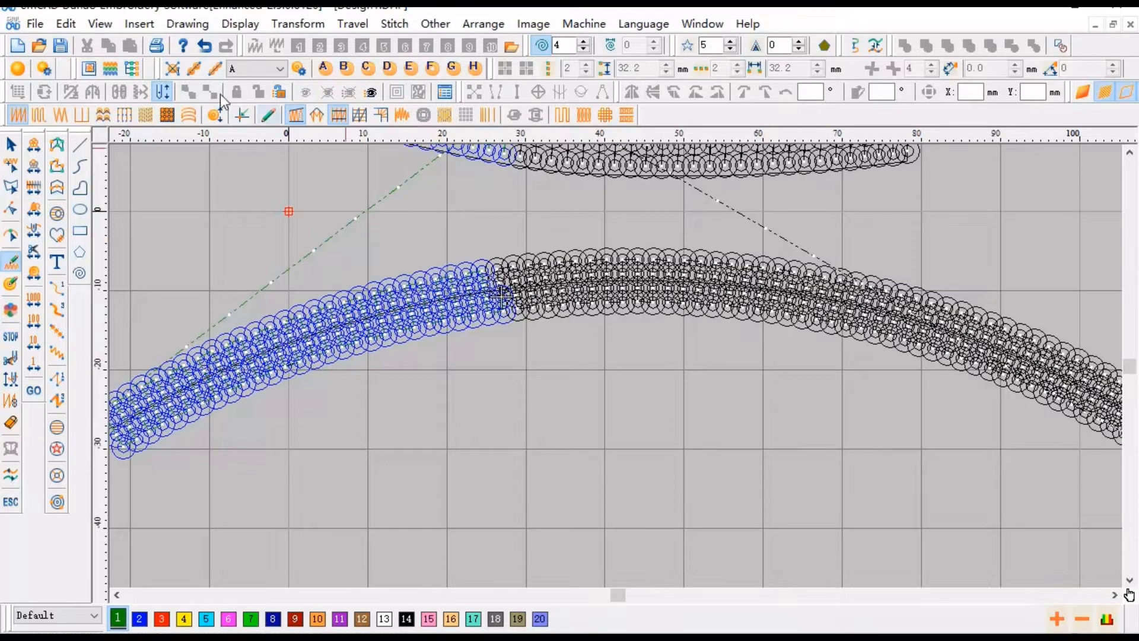
- Open the object list panel beside the canvas
click(131, 71)
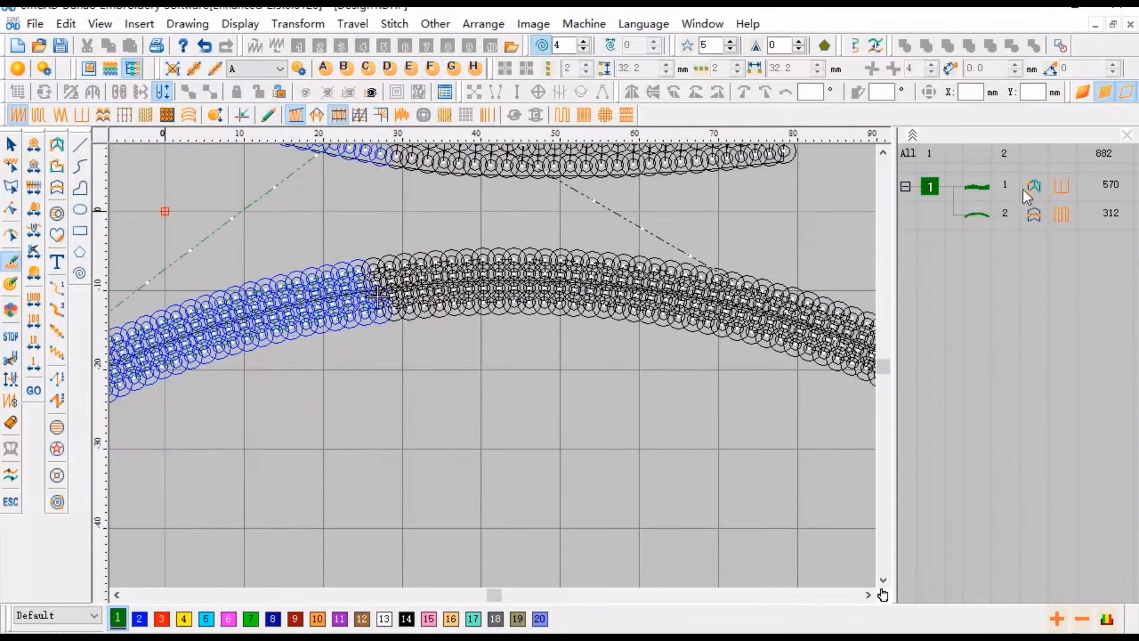
key(Escape)
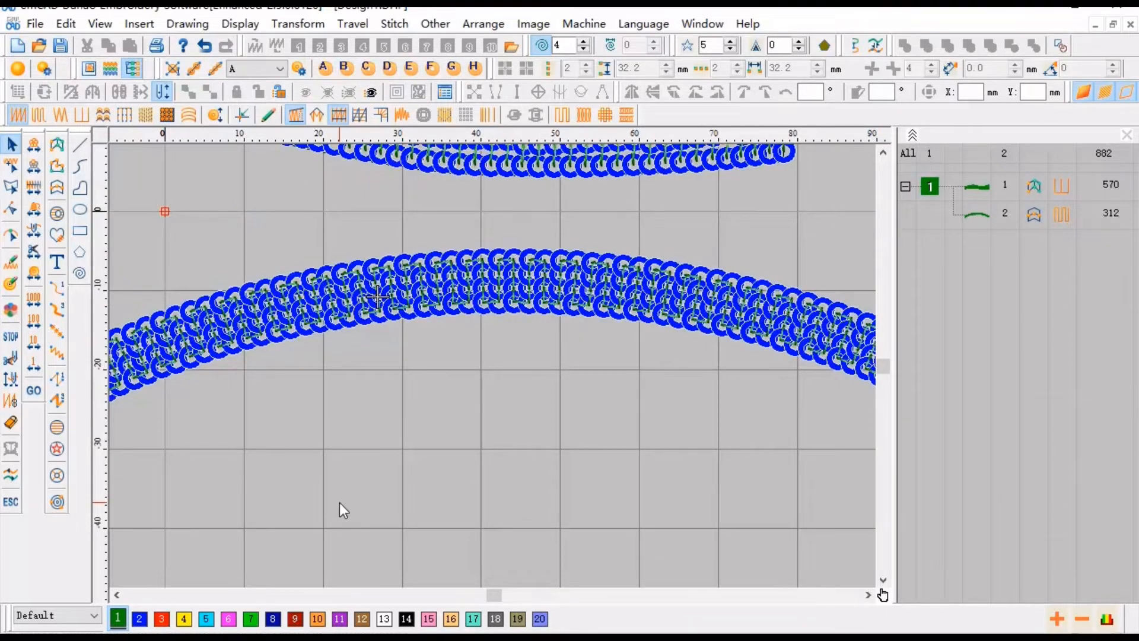
scroll(339, 503, down, 1)
scroll(425, 525, down, 1)
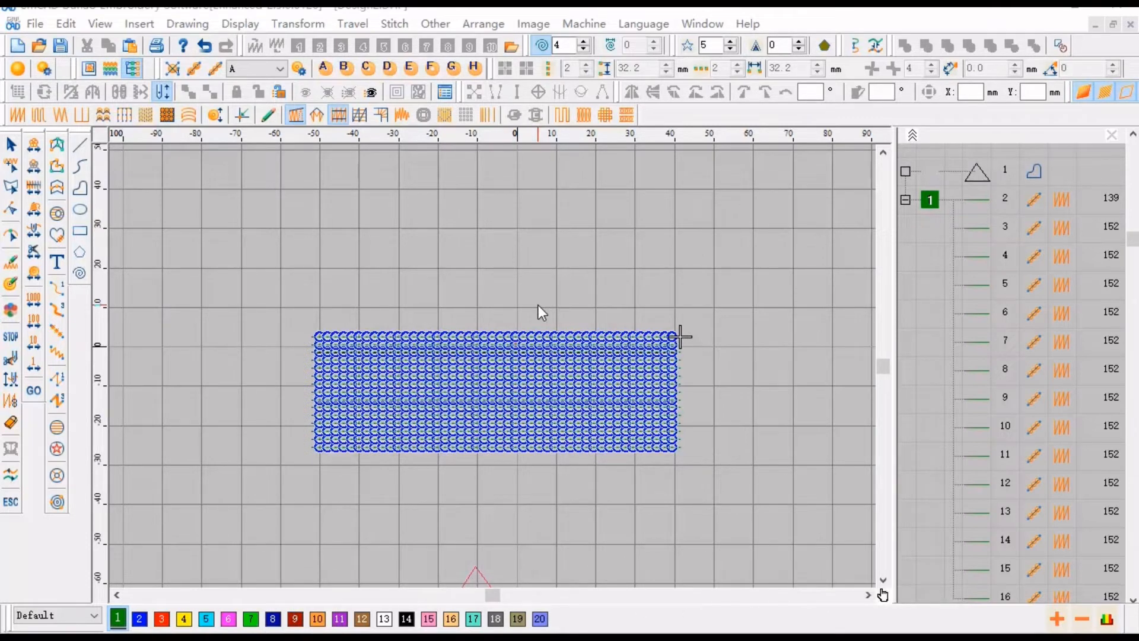
scroll(538, 305, down, 3)
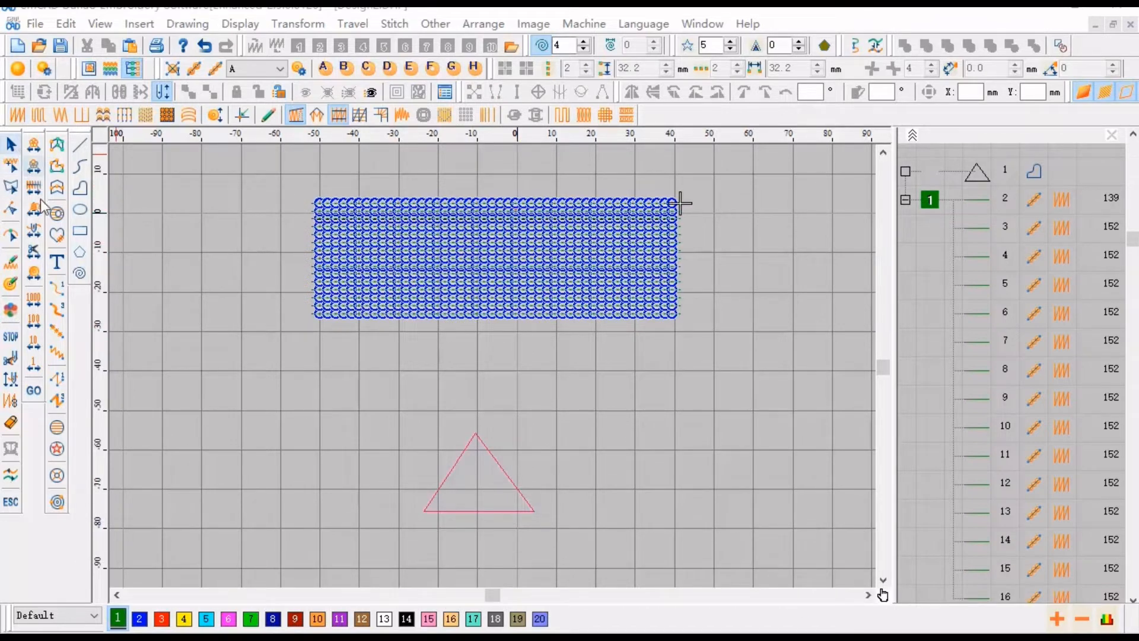
- Select the triangle below the sequin rectangle and move it slightly upward
key(Escape)
drag(274, 182, 821, 408)
click(820, 407)
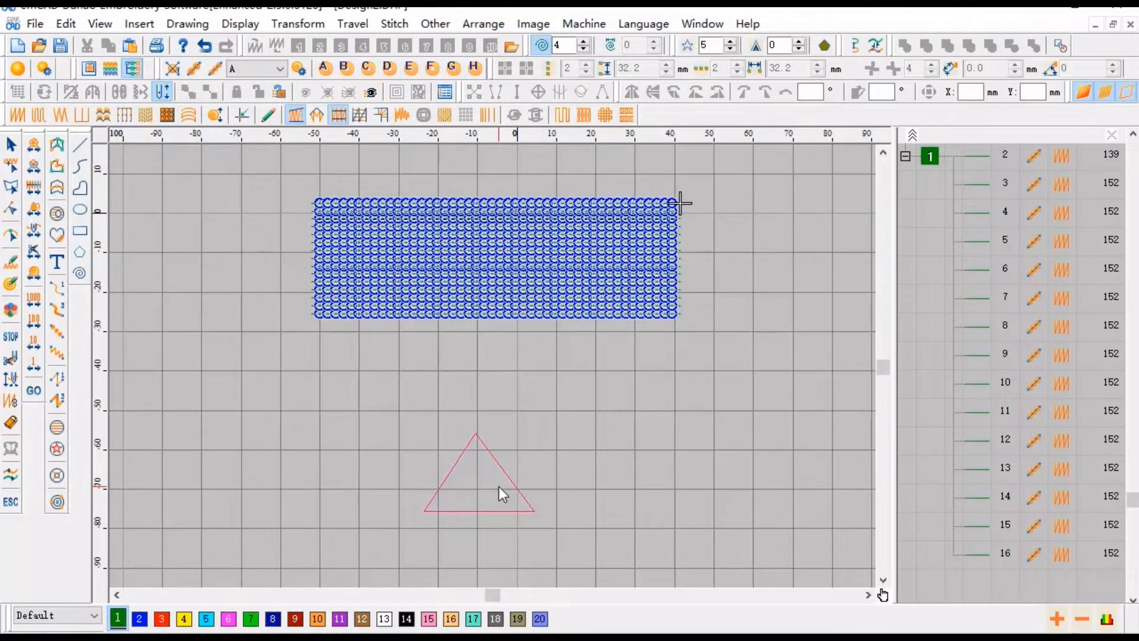
click(507, 479)
drag(506, 480, 518, 428)
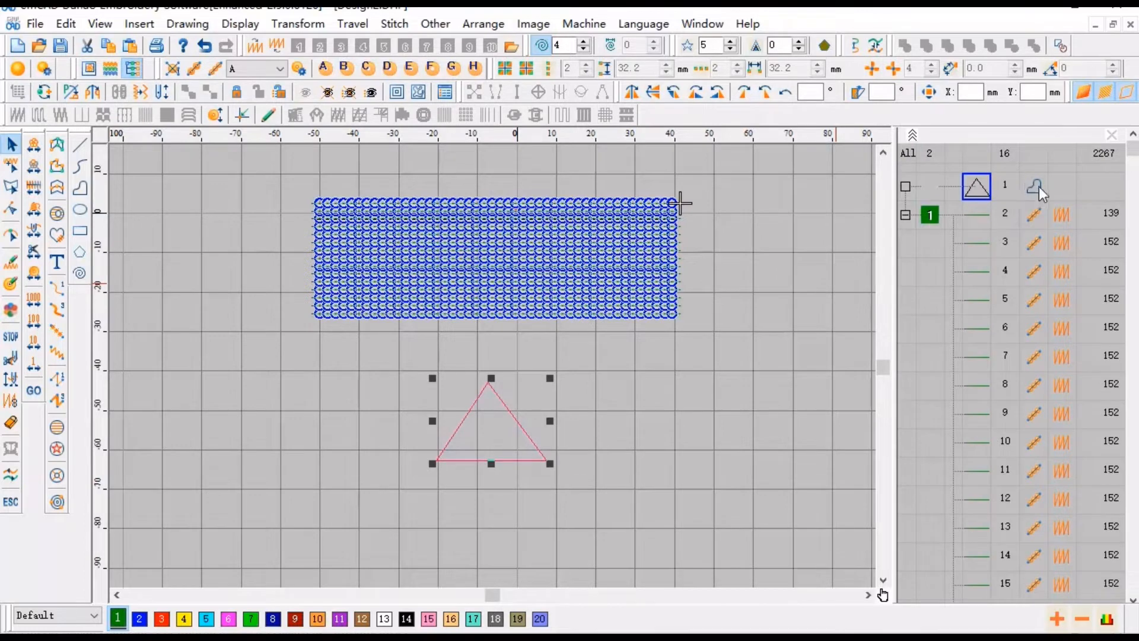
- Set the triangle's outline sequin texture to B in its object properties
right_click(497, 425)
click(522, 89)
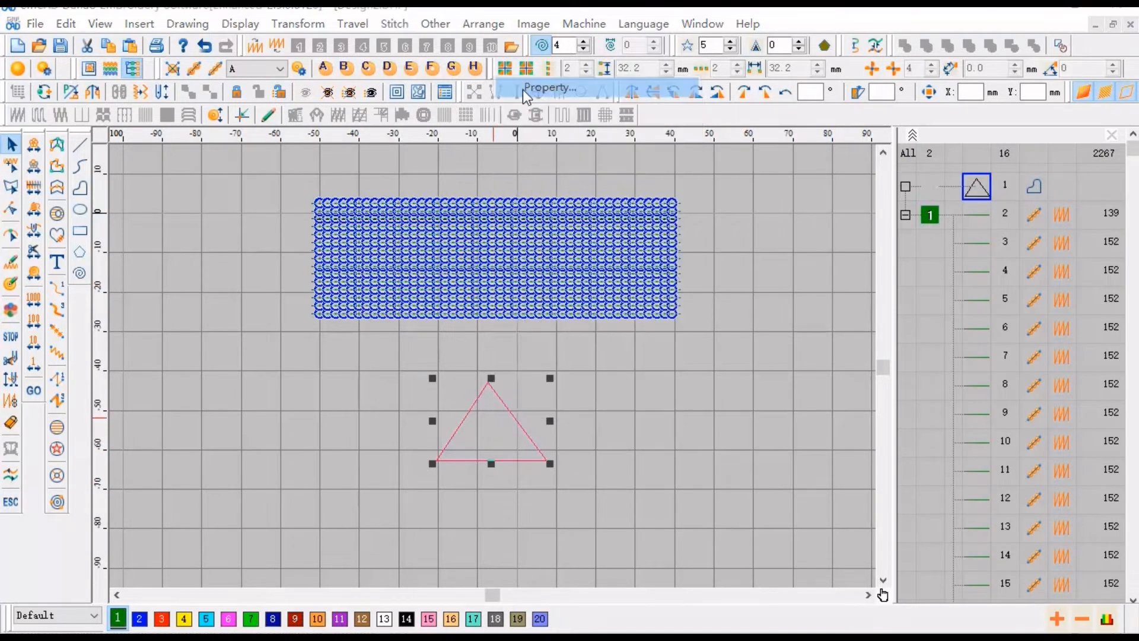
click(421, 175)
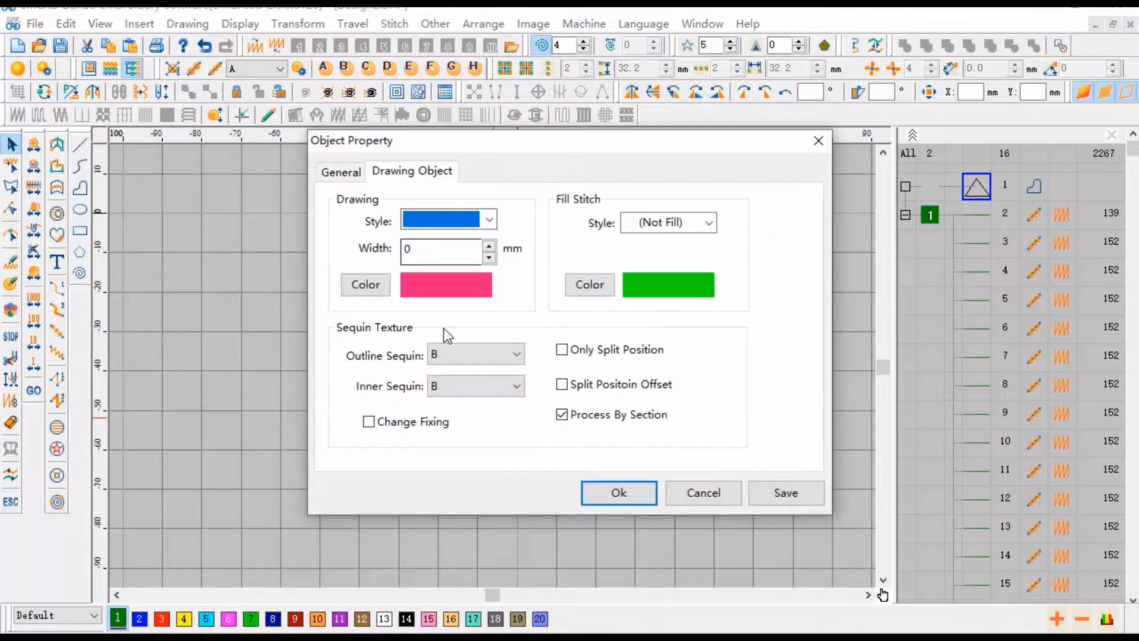
click(464, 352)
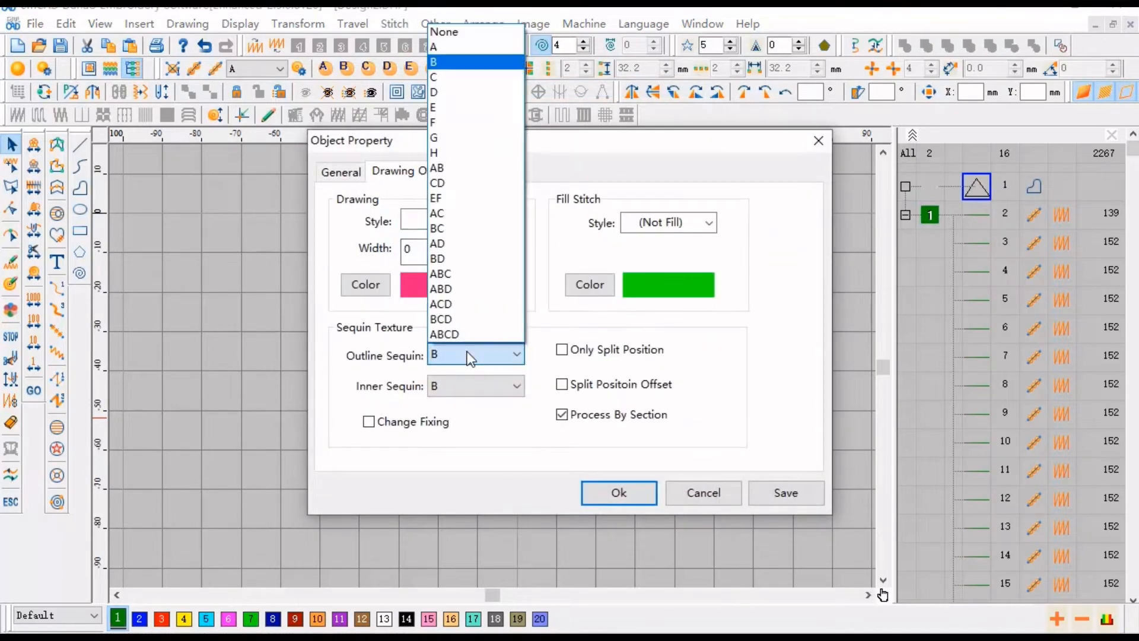
click(486, 63)
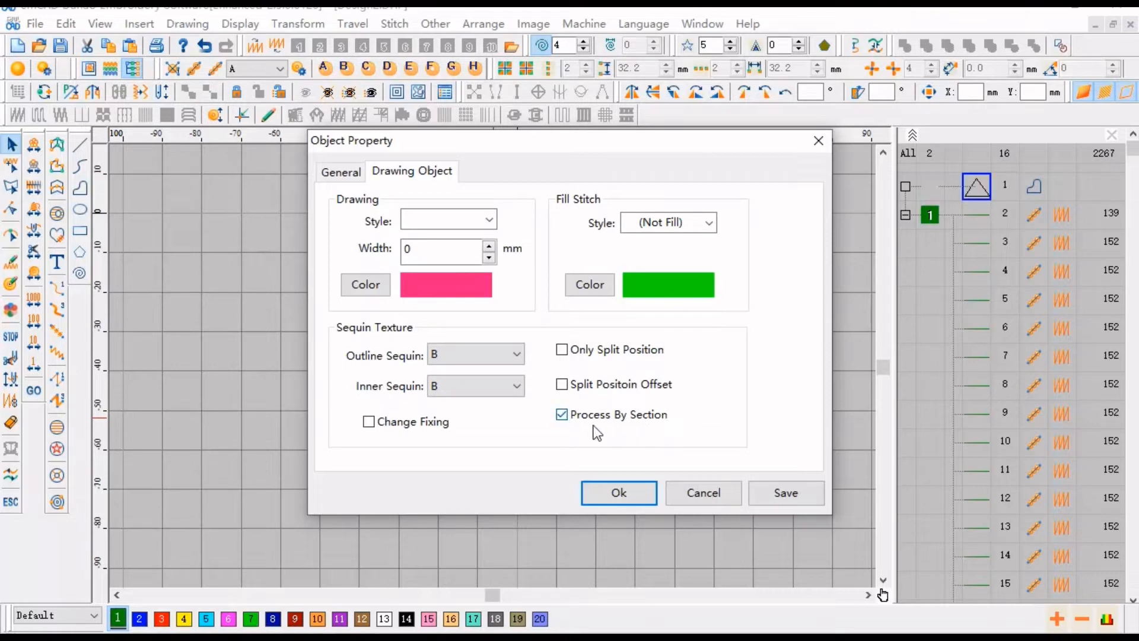
click(633, 493)
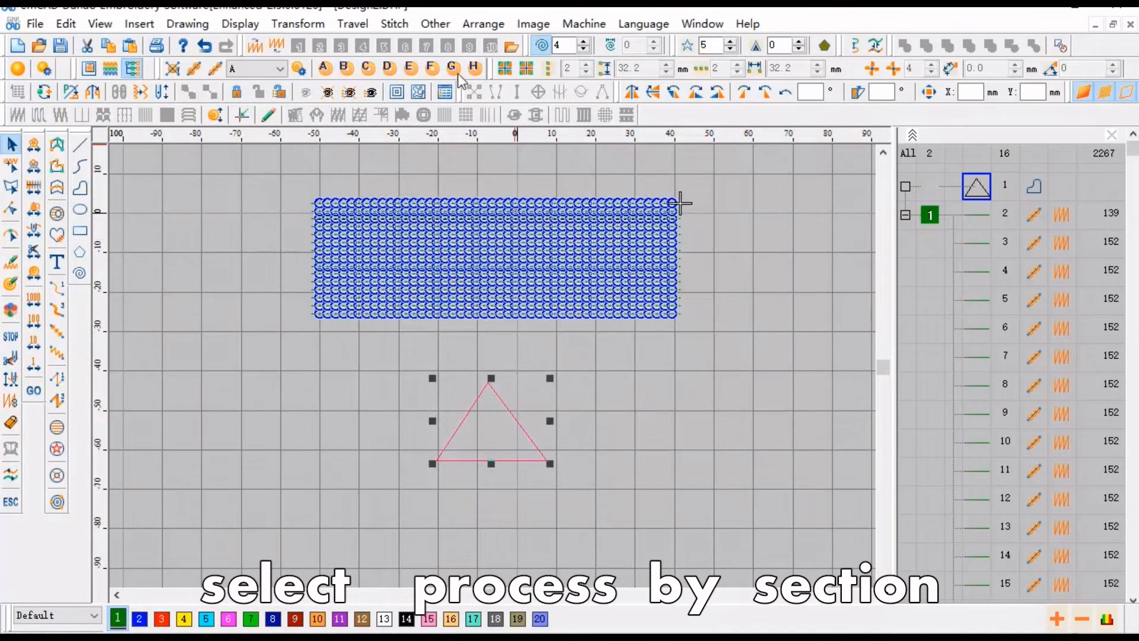
- Convert the triangle into a custom split line
click(443, 24)
mouse_move(462, 107)
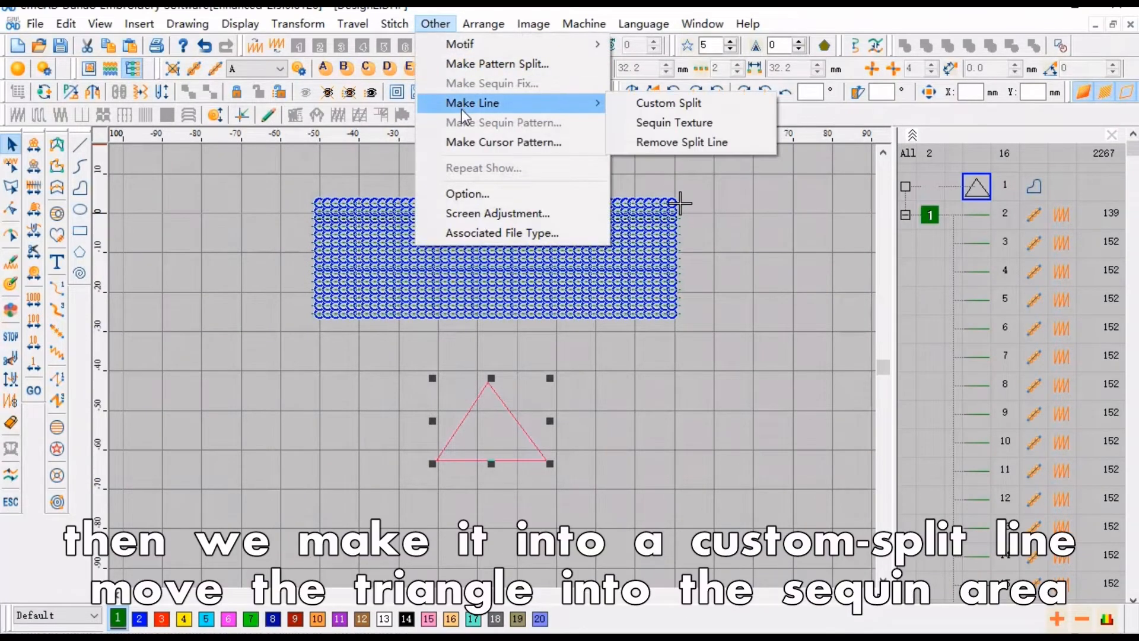
click(640, 106)
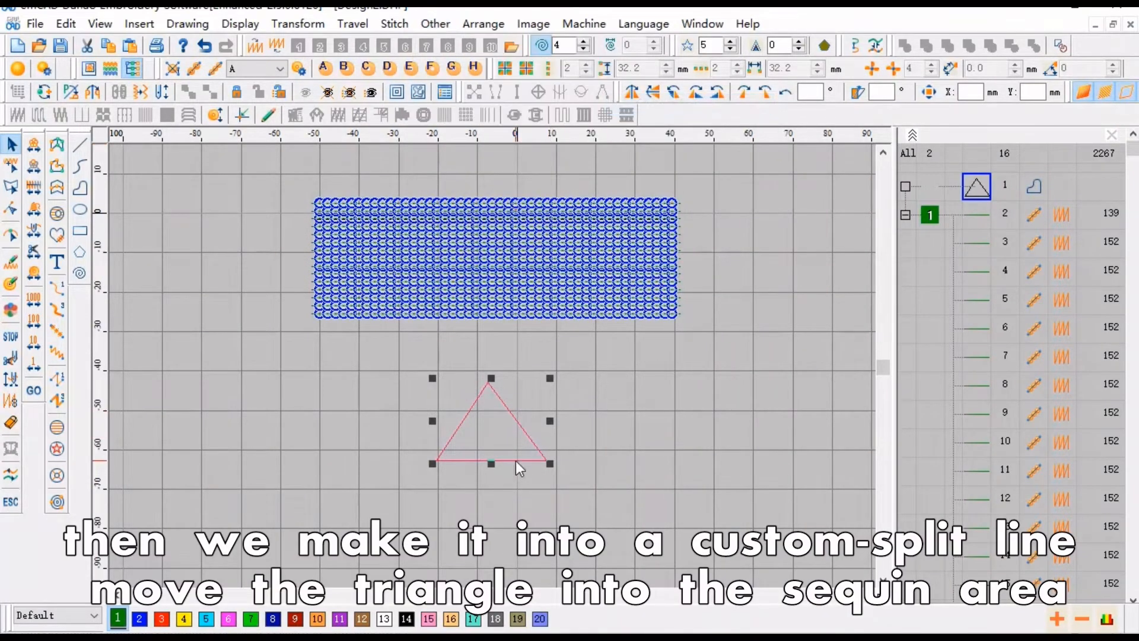
- Move the triangle split line onto the sequin rectangle's lower half
drag(515, 462, 529, 295)
scroll(529, 296, up, 2)
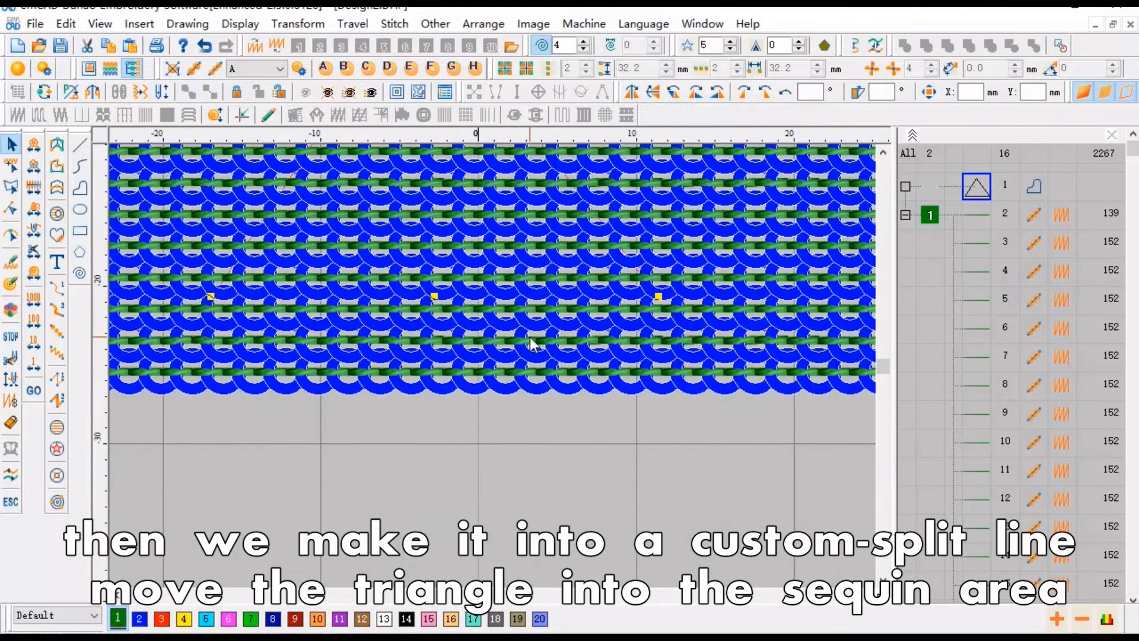
scroll(561, 340, down, 1)
key(t)
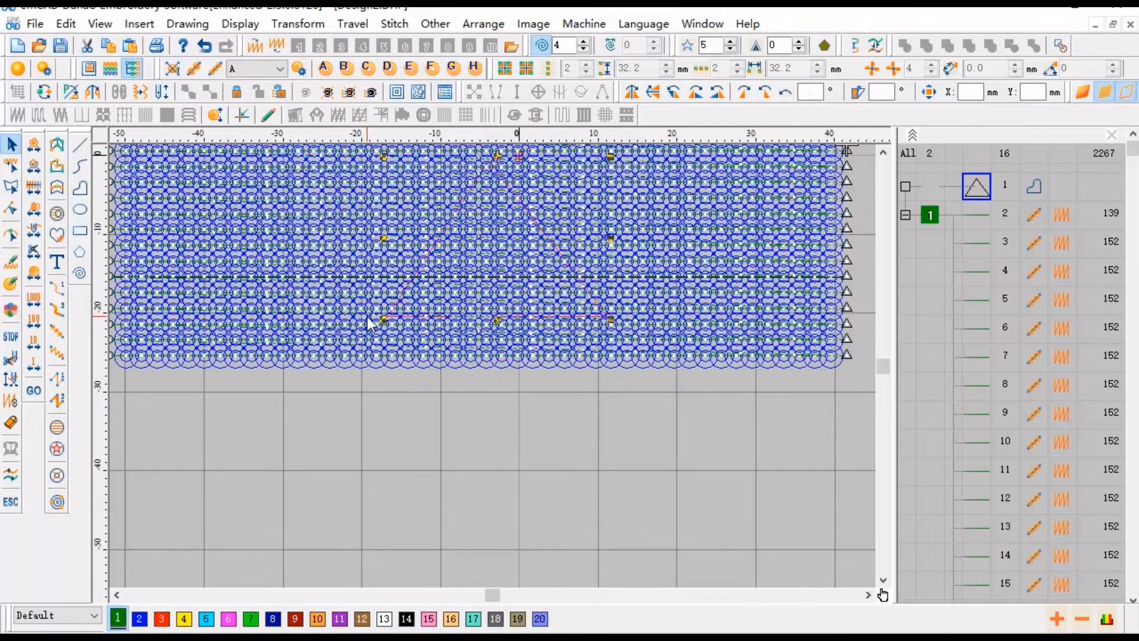
scroll(439, 323, up, 1)
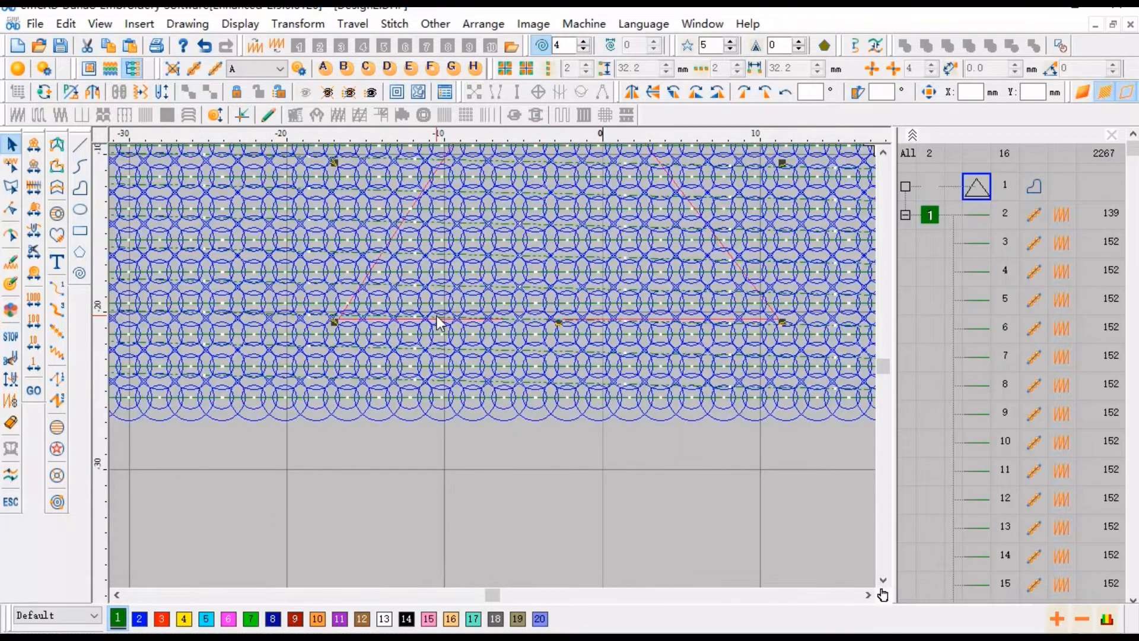
scroll(439, 323, down, 2)
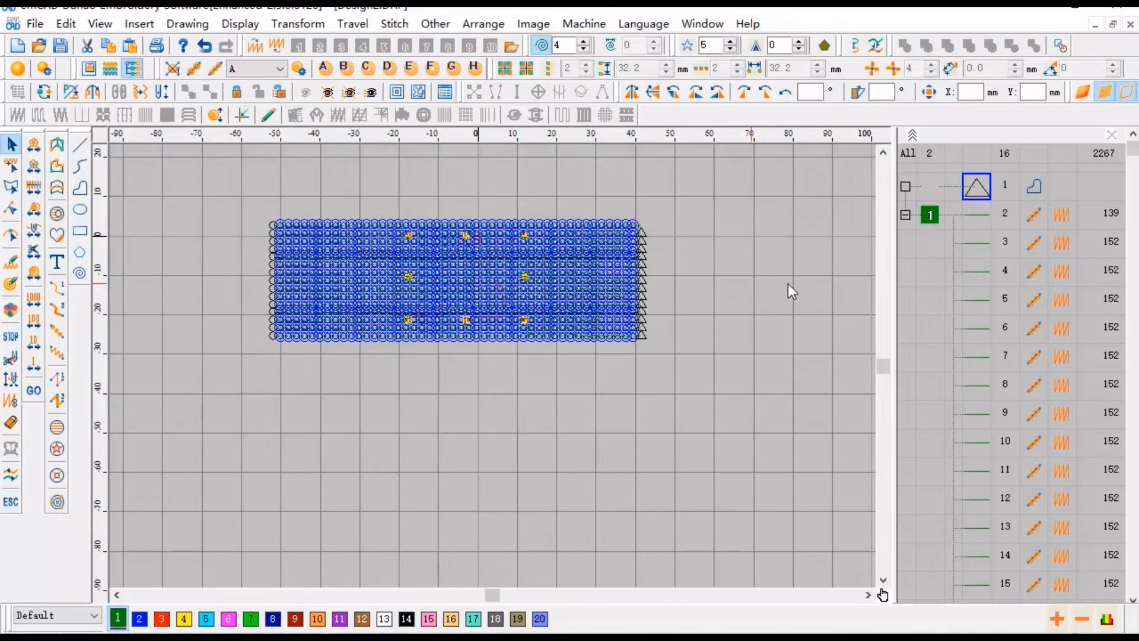
- Apply Object Sequin Split to the sequin rectangle group with the triangle split line, inspect it, and undo the split
click(937, 218)
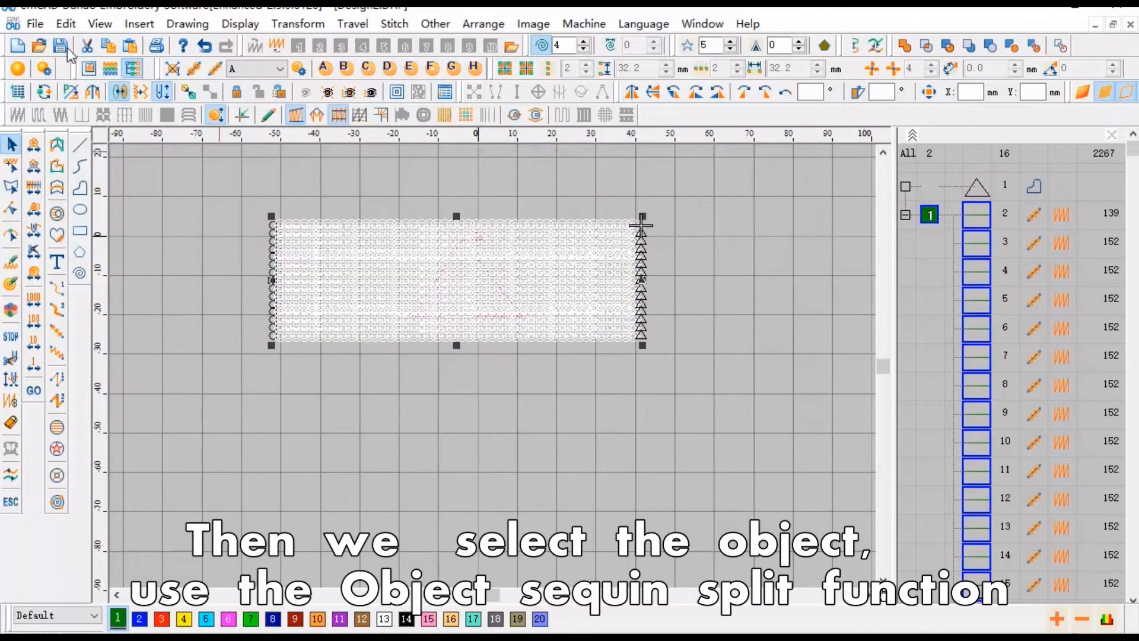
click(65, 23)
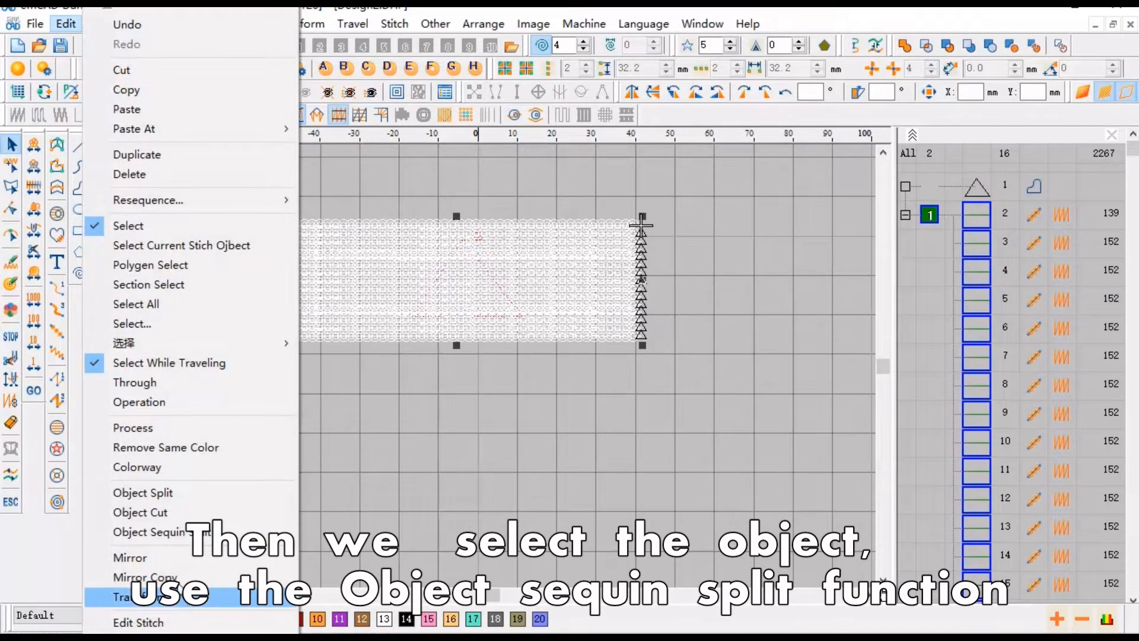
click(164, 536)
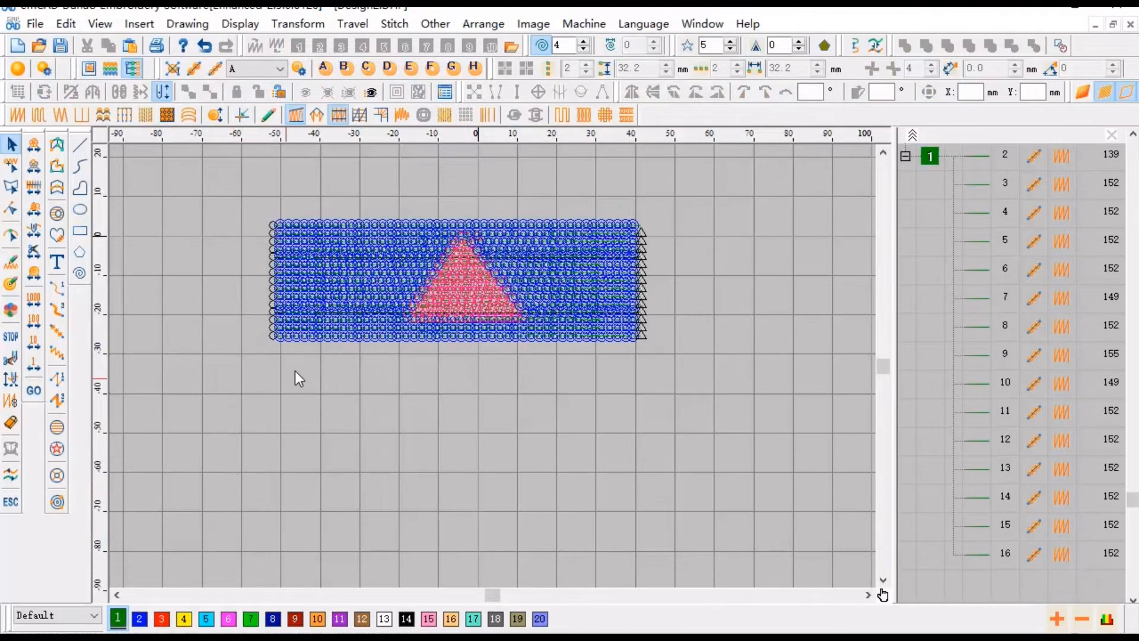
scroll(444, 272, up, 4)
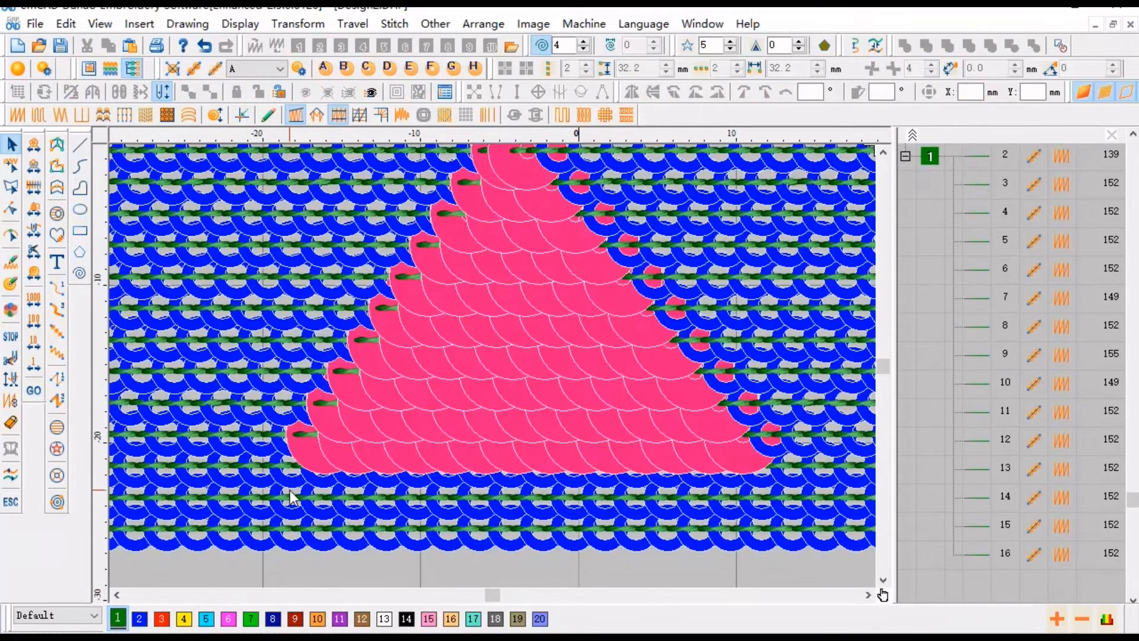
scroll(293, 497, down, 4)
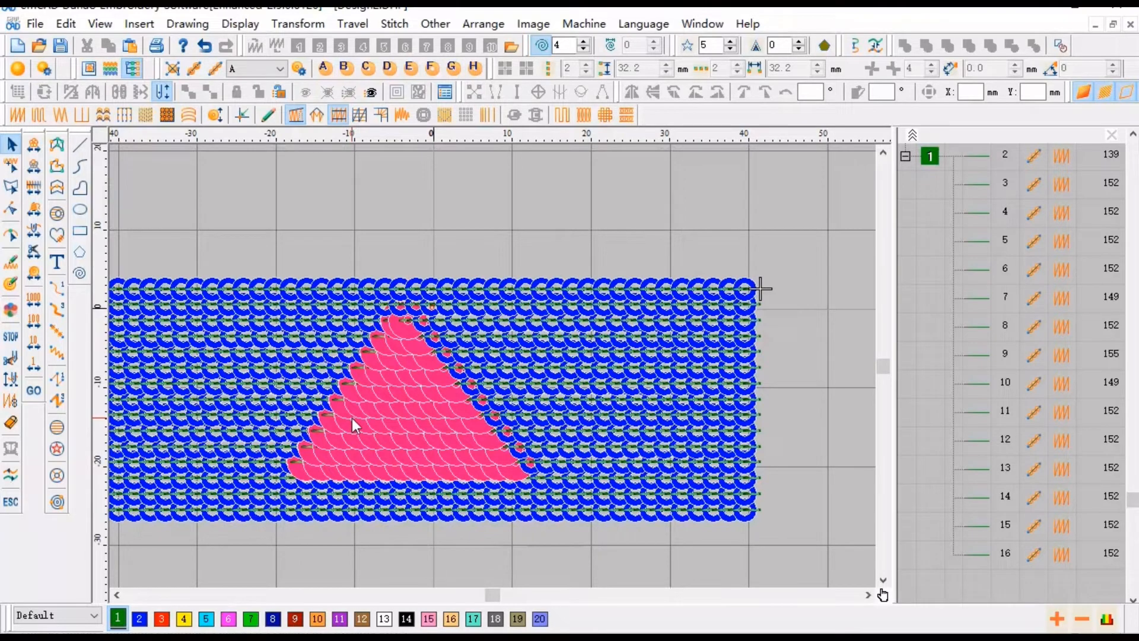
key(ctrl+z)
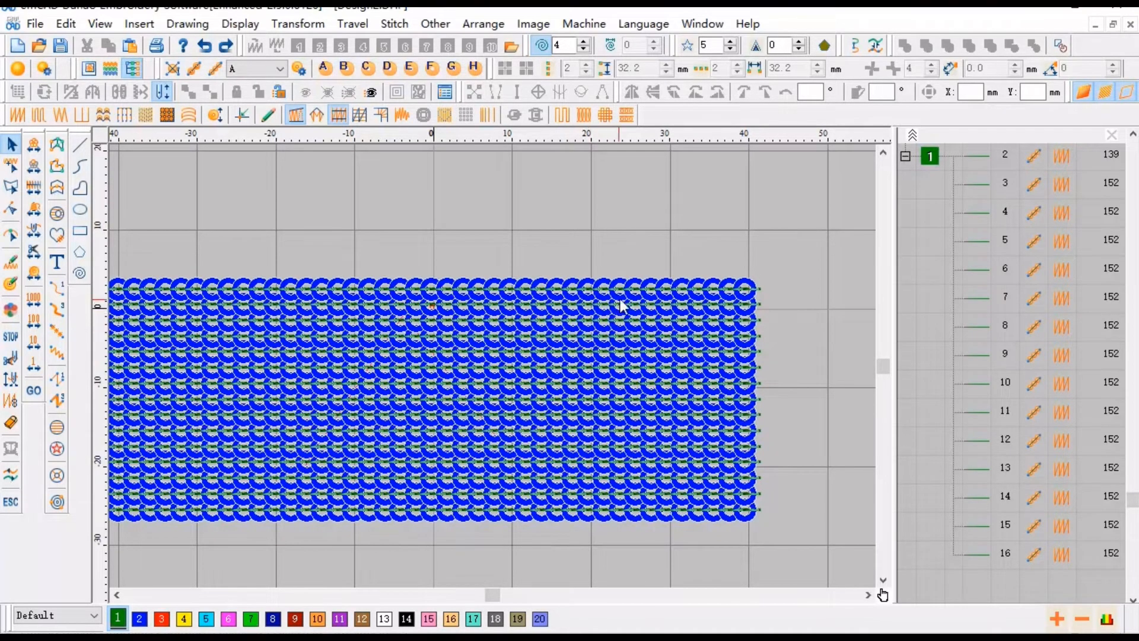
- Set the sequin group's properties to motor B and sequin size 3 mm
click(929, 157)
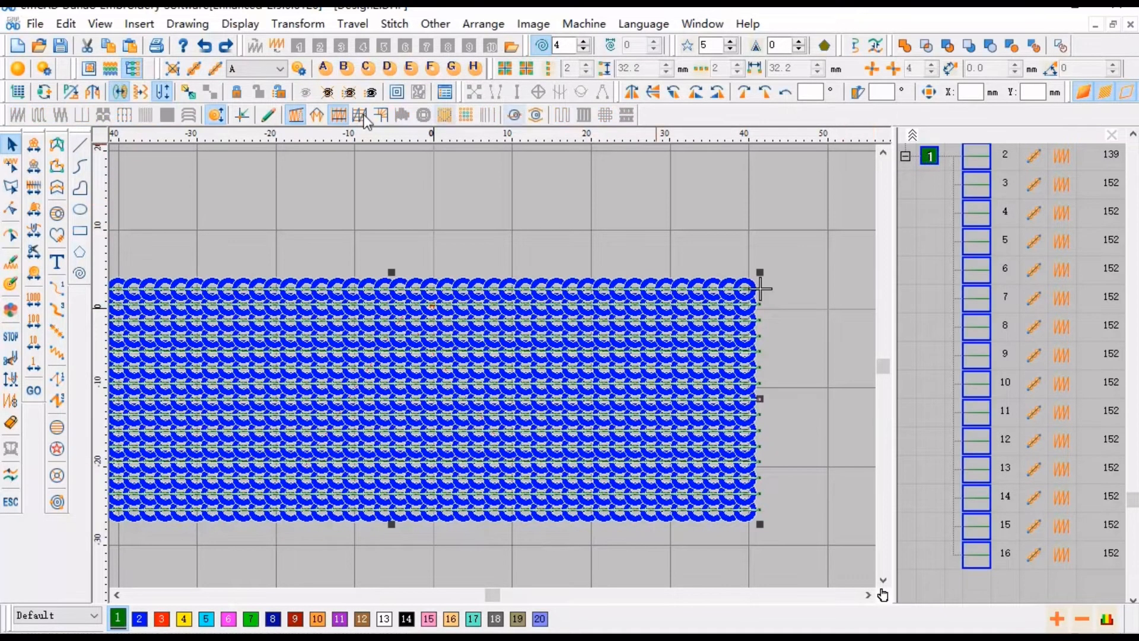
click(299, 69)
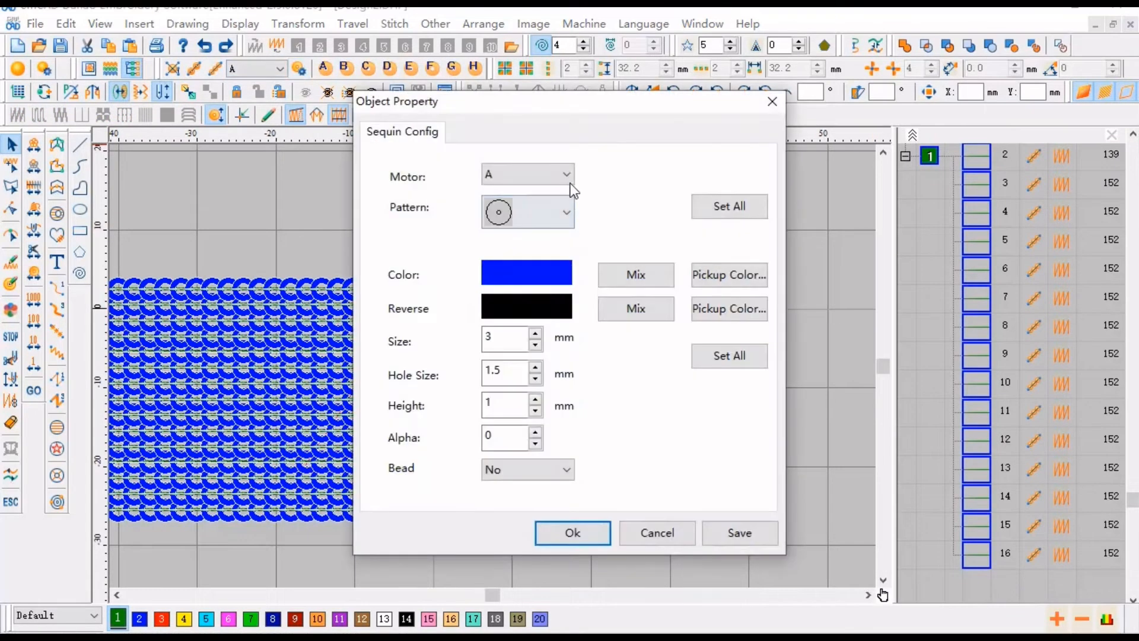
click(527, 174)
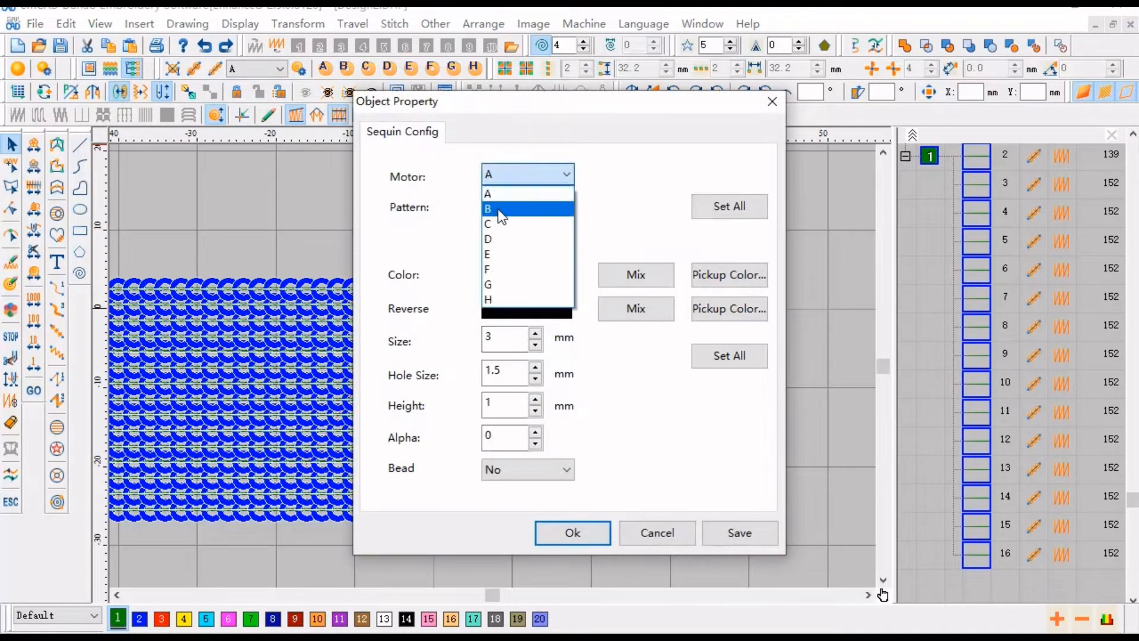
click(497, 209)
text(3)
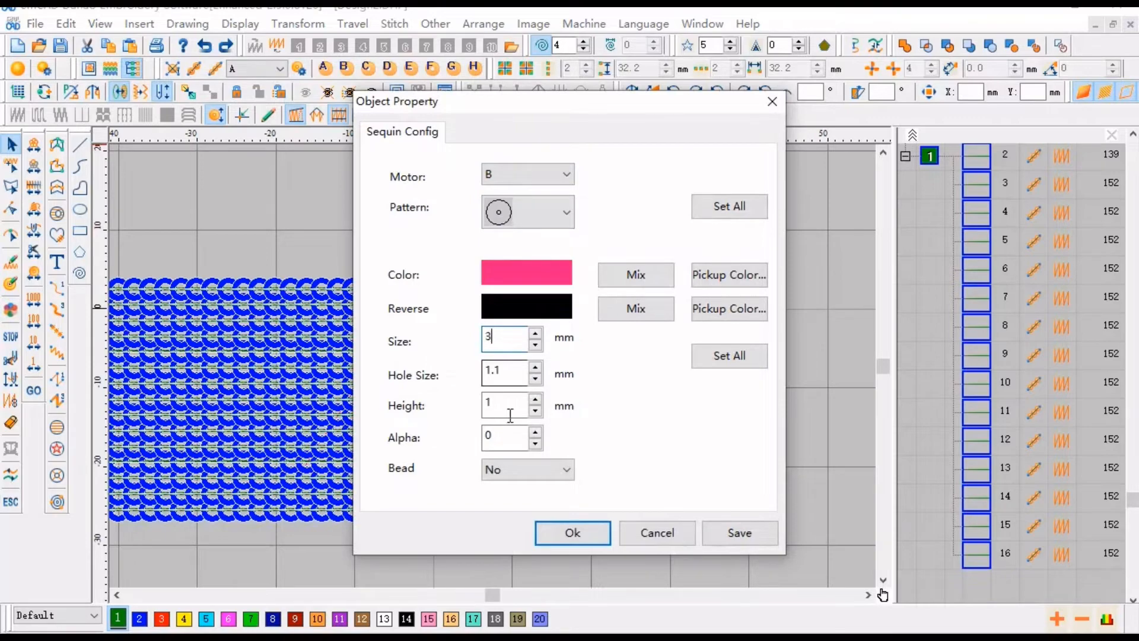
click(571, 529)
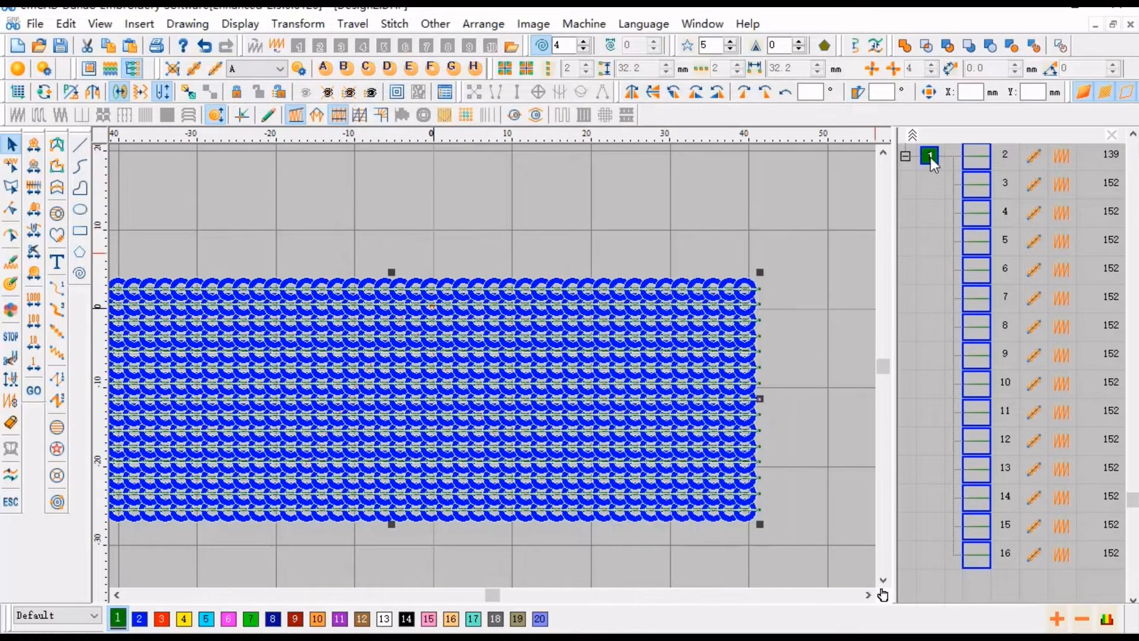
- Apply Object Sequin Split to the sequin group using the triangle split line and inspect the split area up close
click(62, 26)
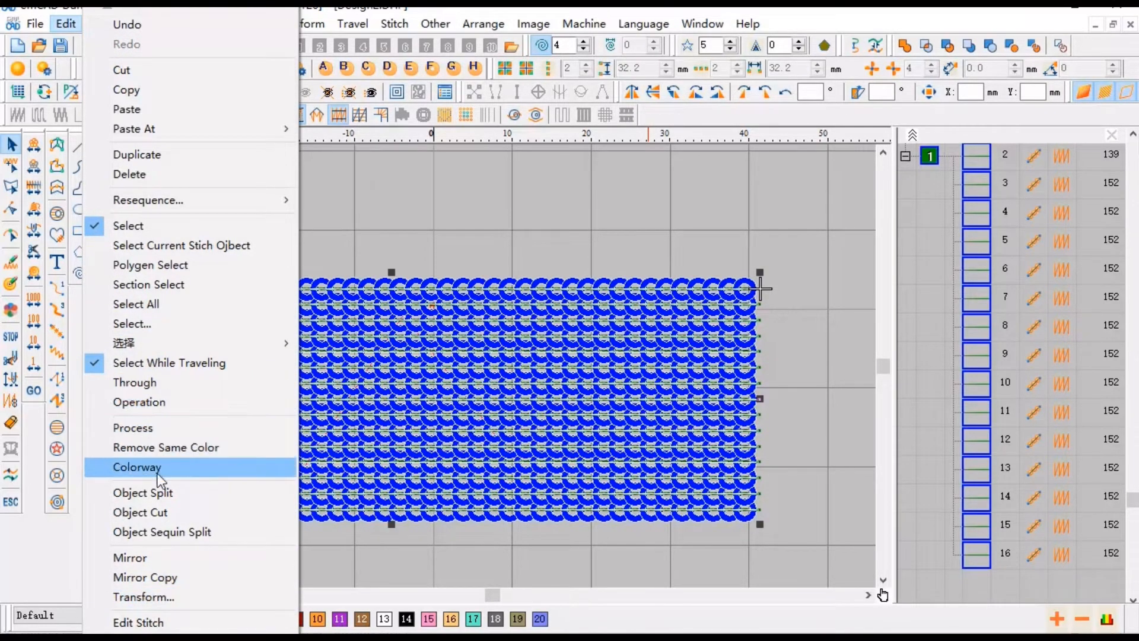
click(155, 531)
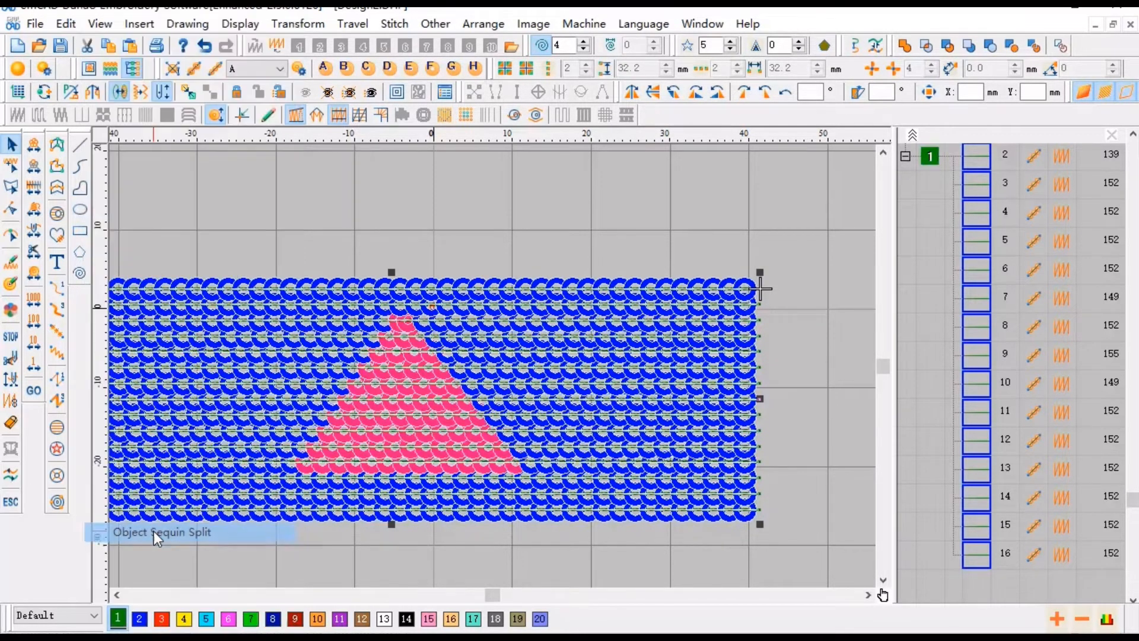
click(604, 242)
scroll(350, 457, up, 2)
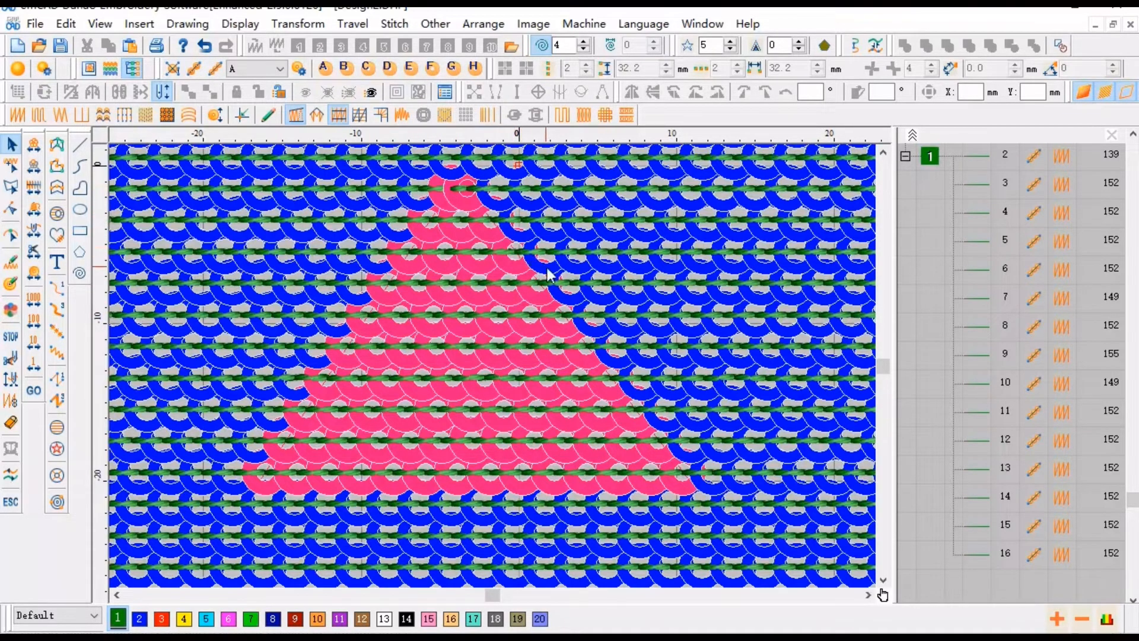
scroll(584, 390, down, 1)
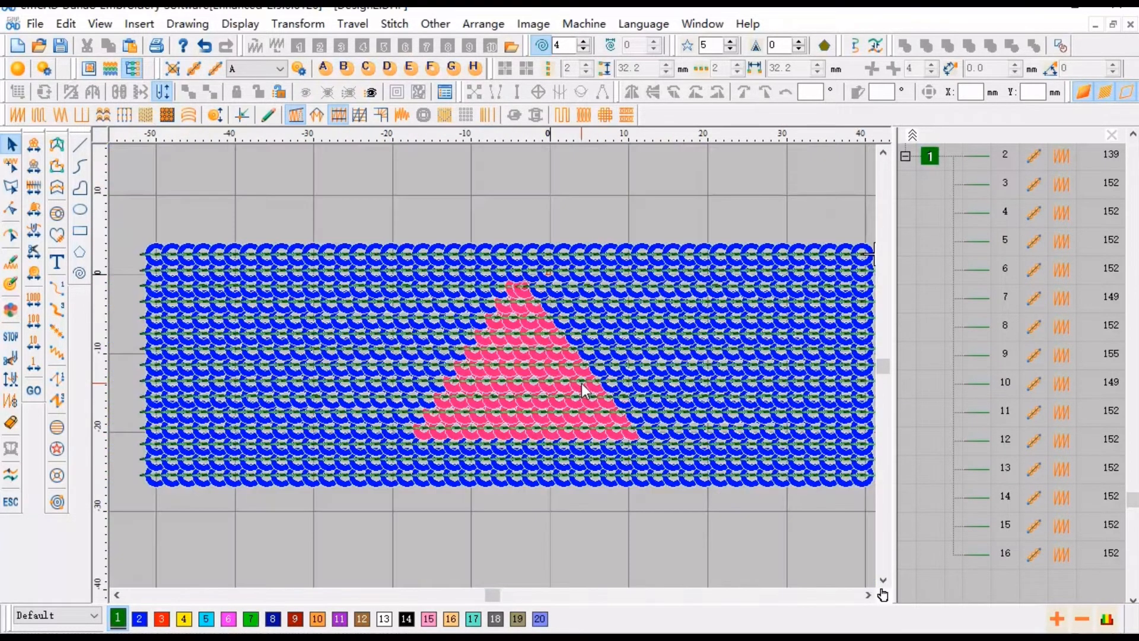
key(t)
key(t)
scroll(560, 355, up, 1)
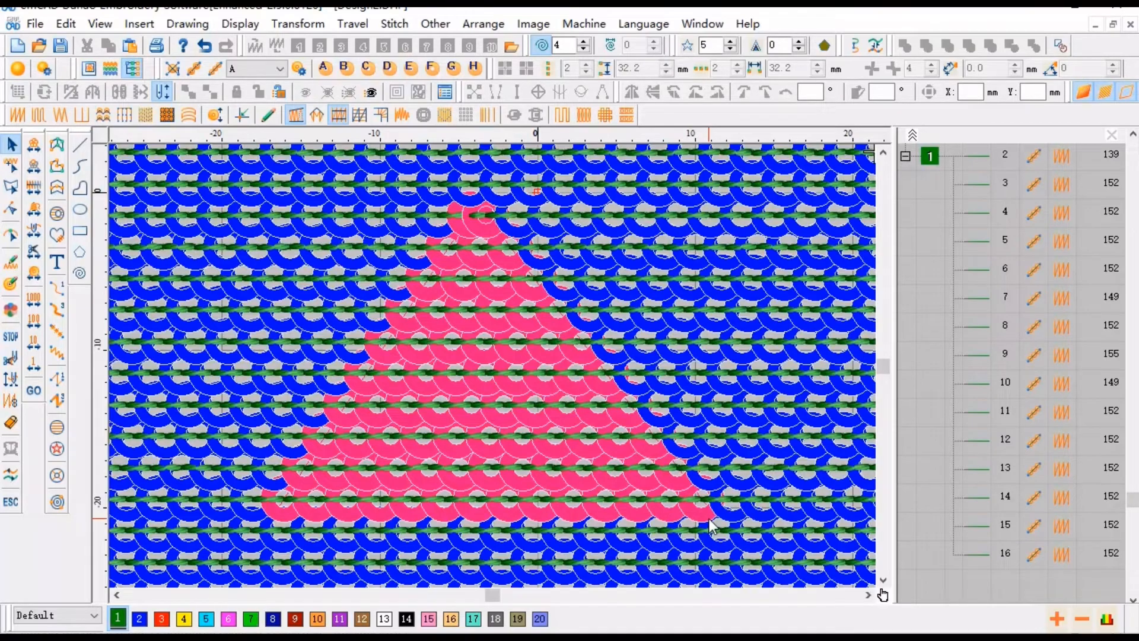
scroll(711, 525, down, 1)
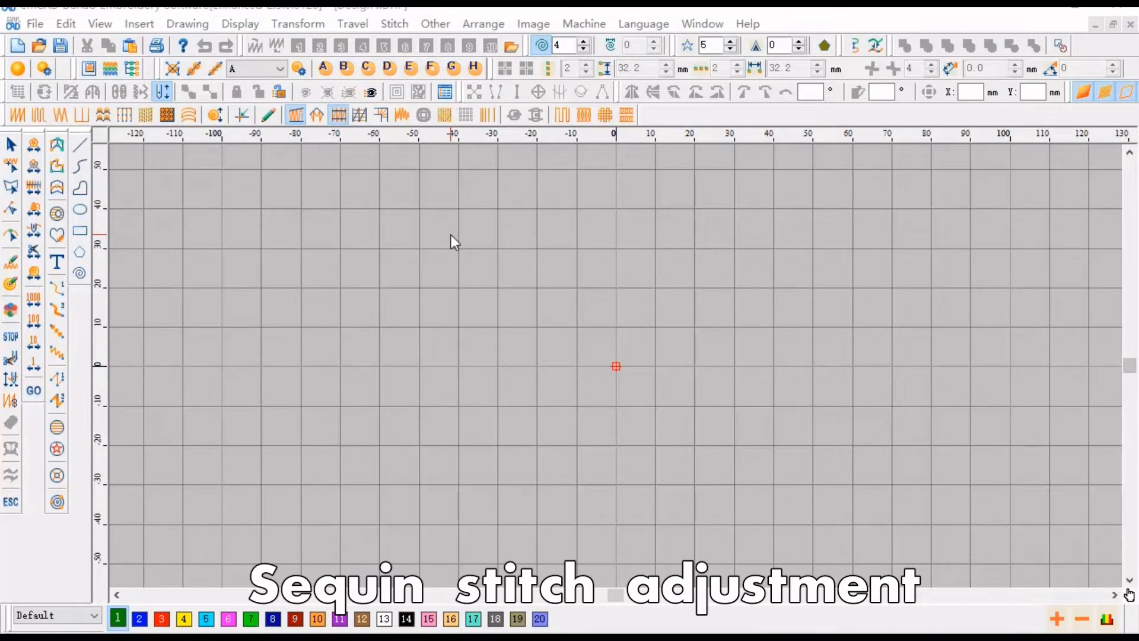
- Draw a horizontal sequin ribbon line about 94 mm long in a new empty design
click(215, 68)
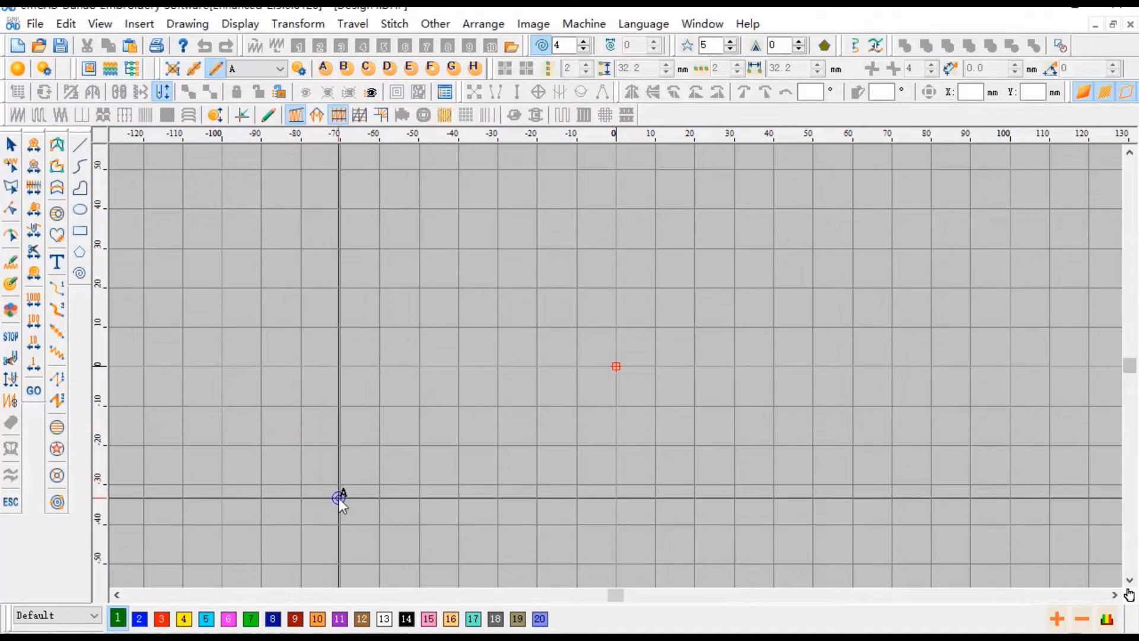
click(338, 497)
click(706, 497)
right_click(706, 497)
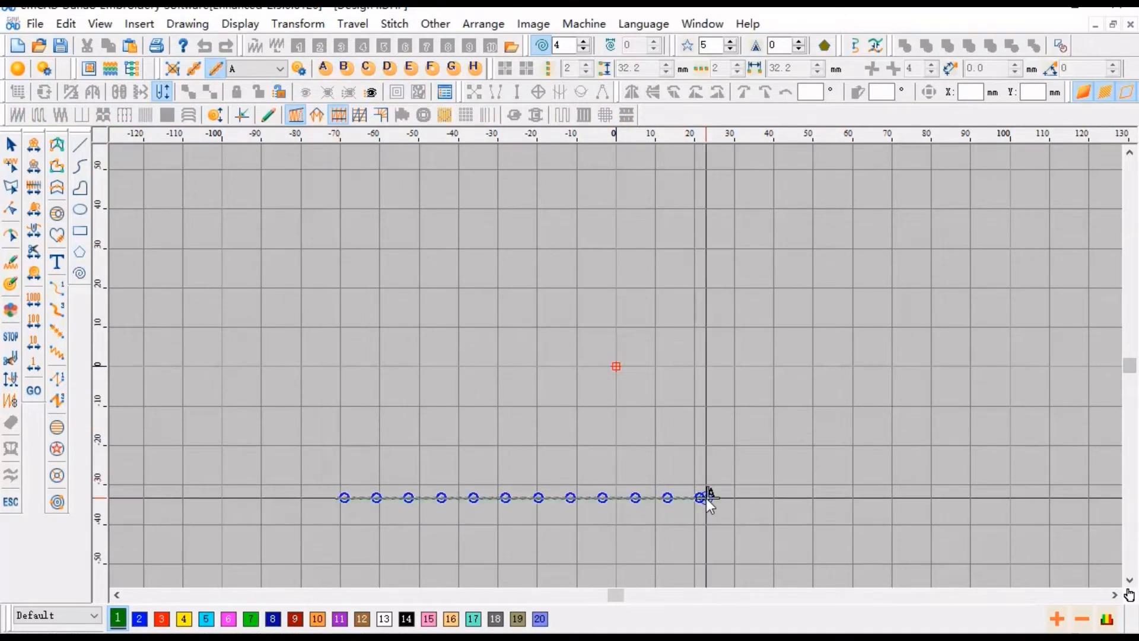
right_click(706, 497)
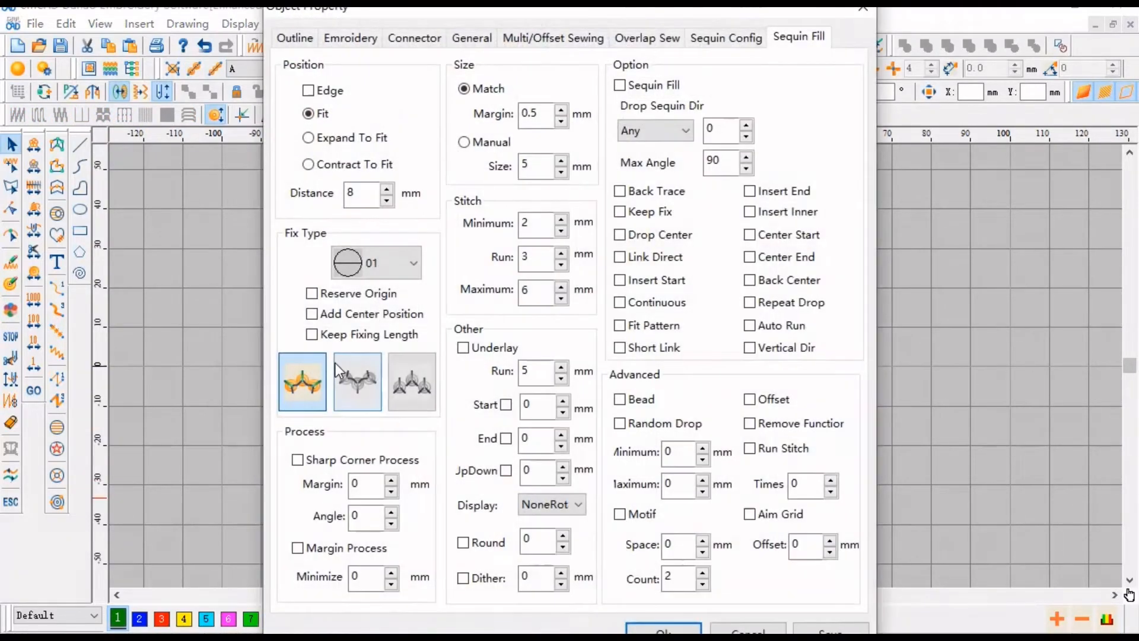
- Set the ribbon's sequin fill fix type to 18 and the position distance to 3 mm
click(391, 267)
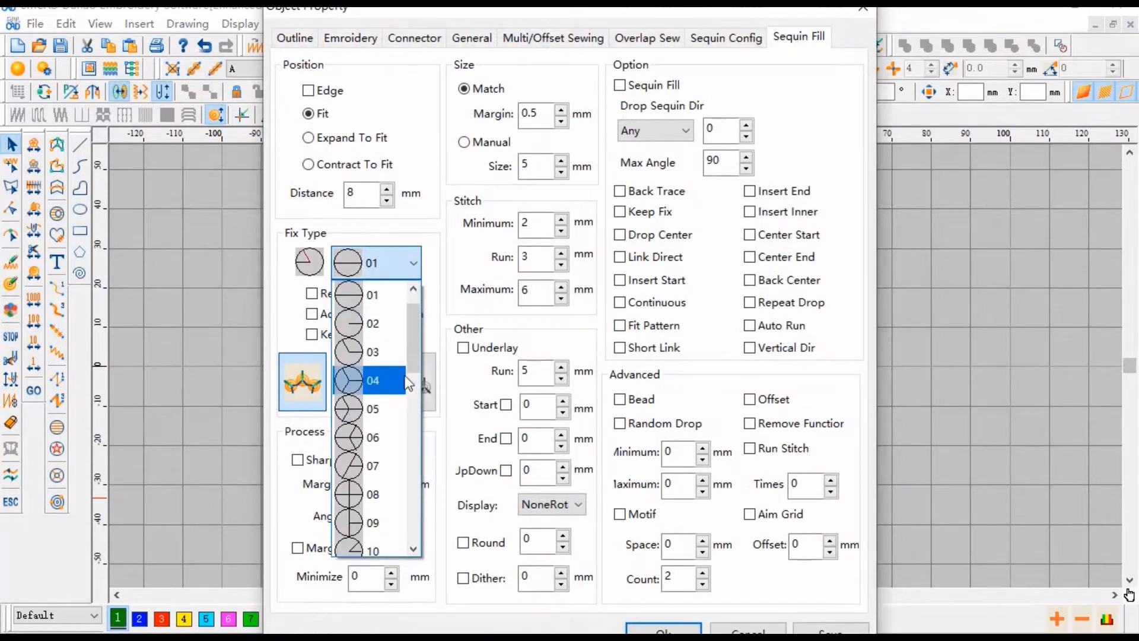
drag(413, 355, 408, 438)
click(374, 467)
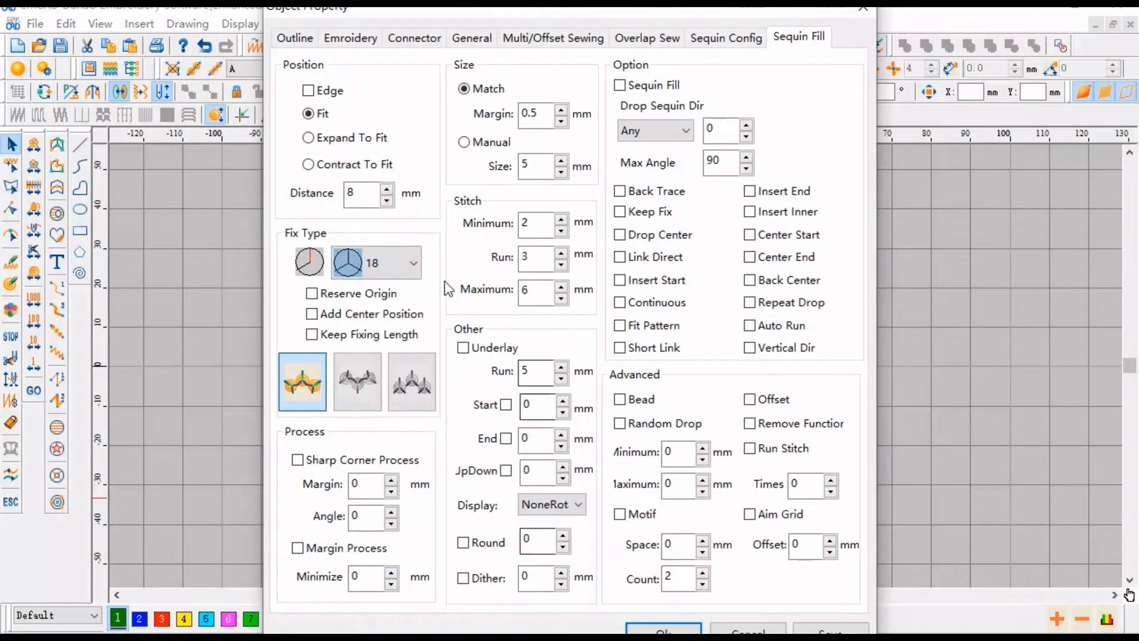
double_click(354, 193)
text(3)
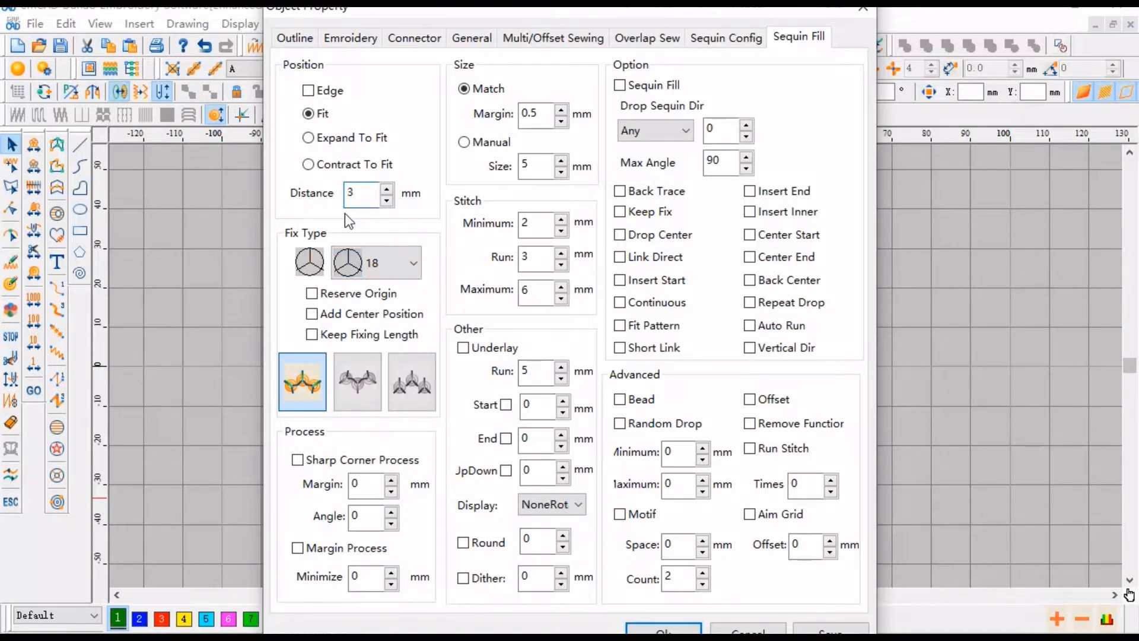
key(Return)
- Change the ribbon's sequin fix type to 17
click(695, 390)
scroll(563, 516, up, 2)
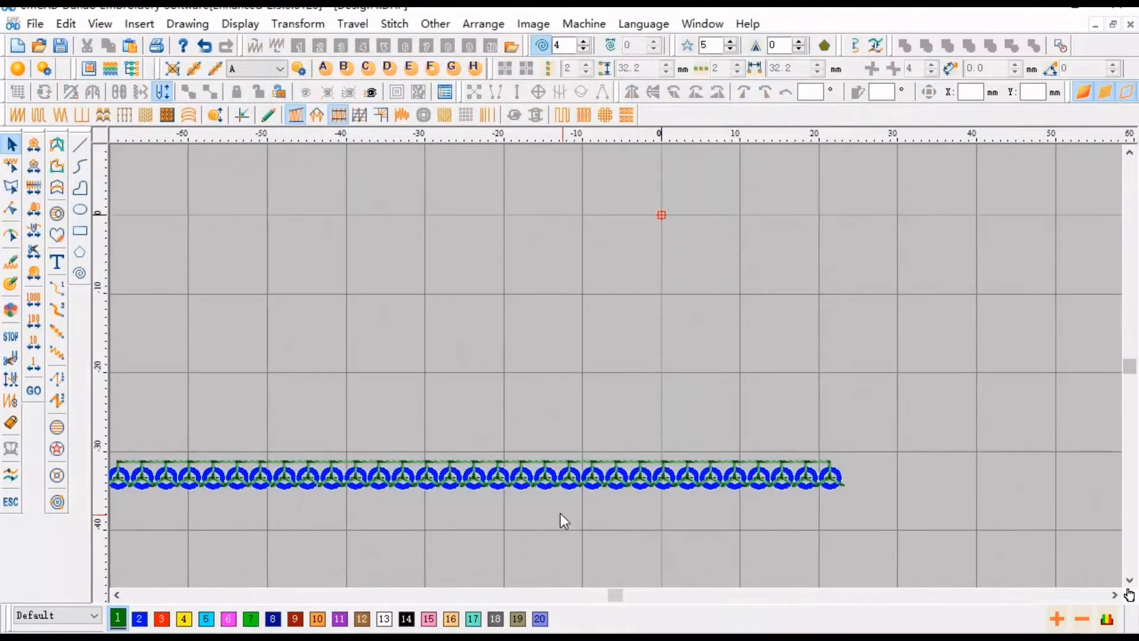
click(581, 472)
double_click(581, 471)
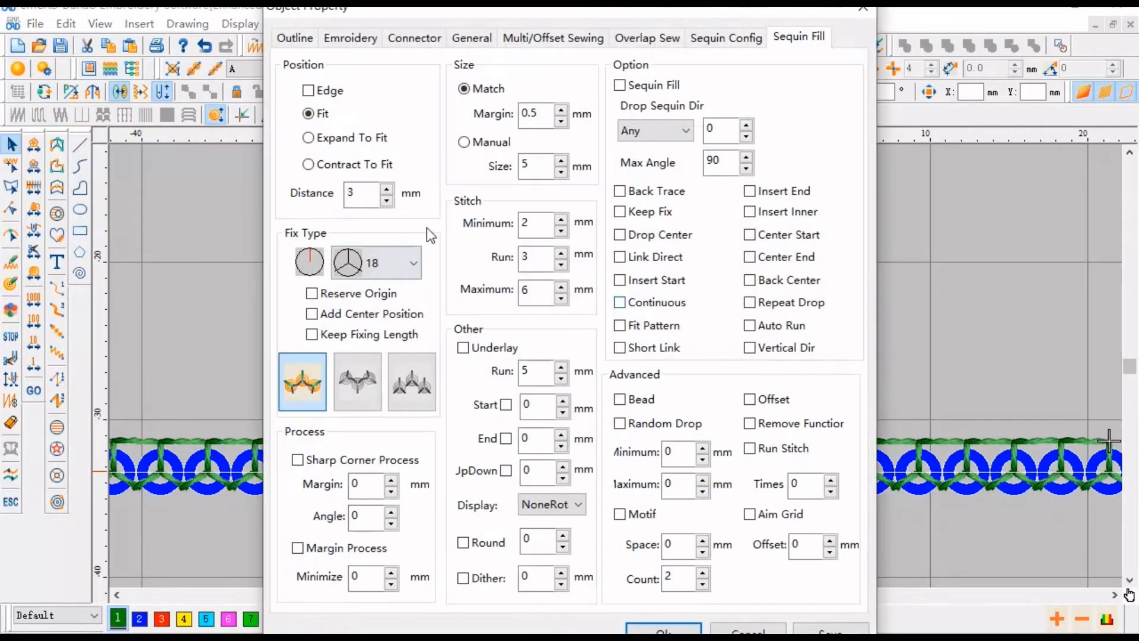
click(412, 263)
scroll(410, 286, up, 1)
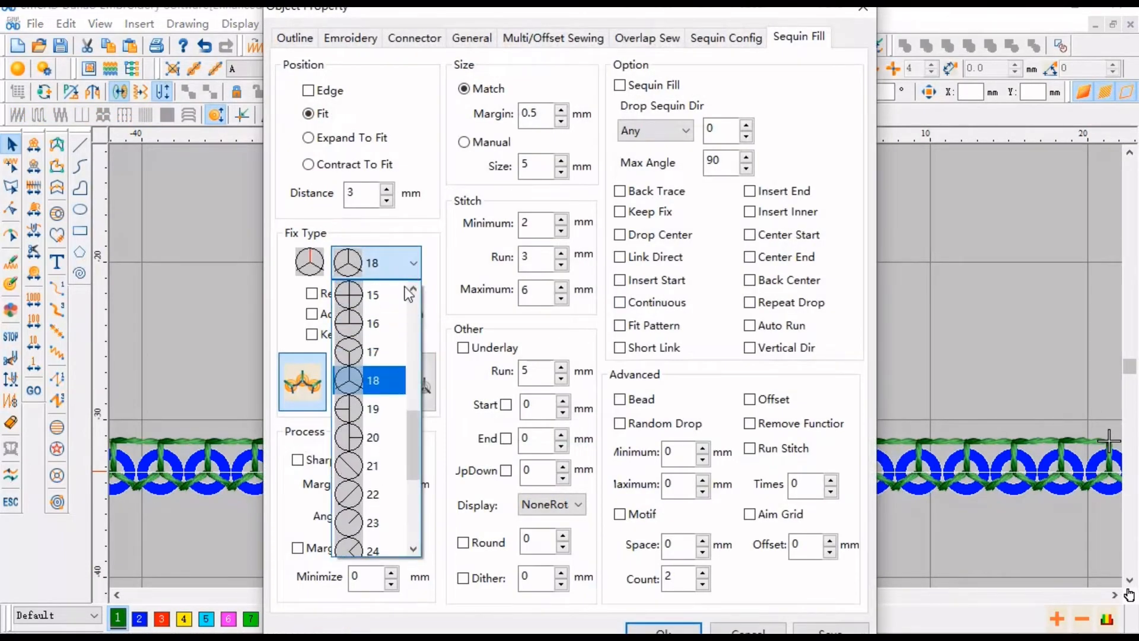
click(369, 350)
key(Return)
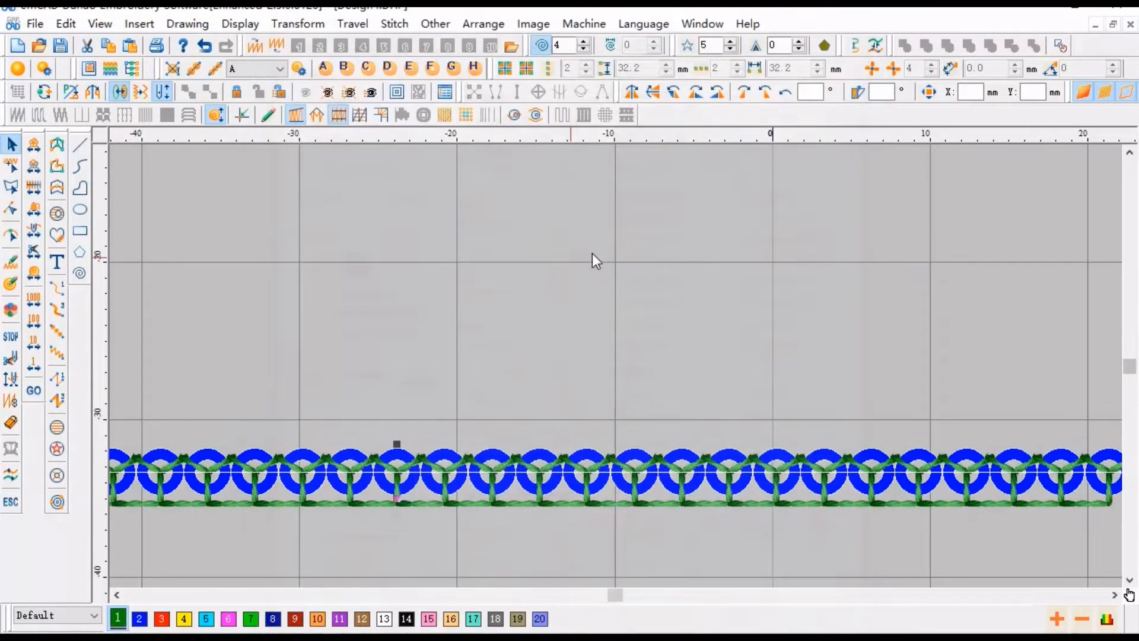
- Change the ribbon's sequin fix type to 04
double_click(571, 432)
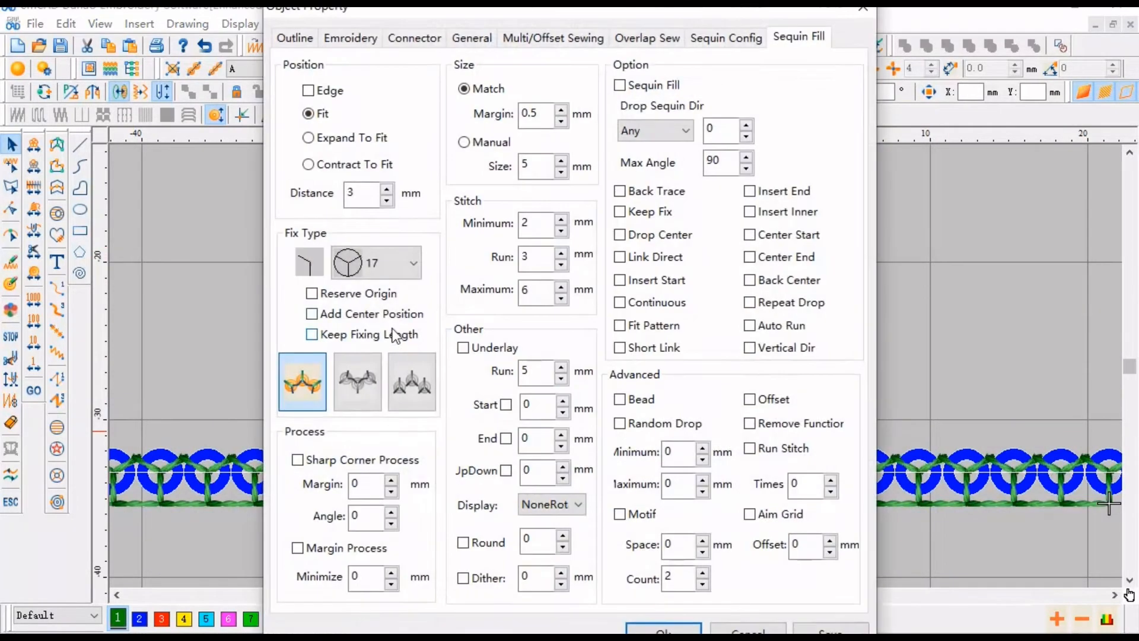
click(397, 261)
scroll(397, 261, up, 2)
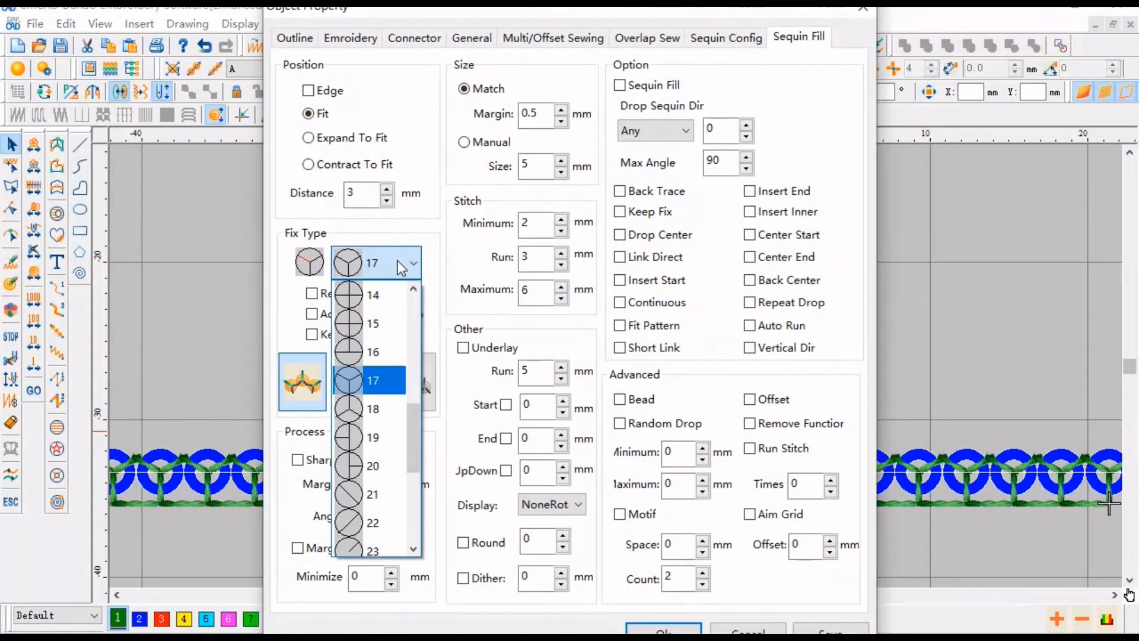
scroll(397, 282, up, 3)
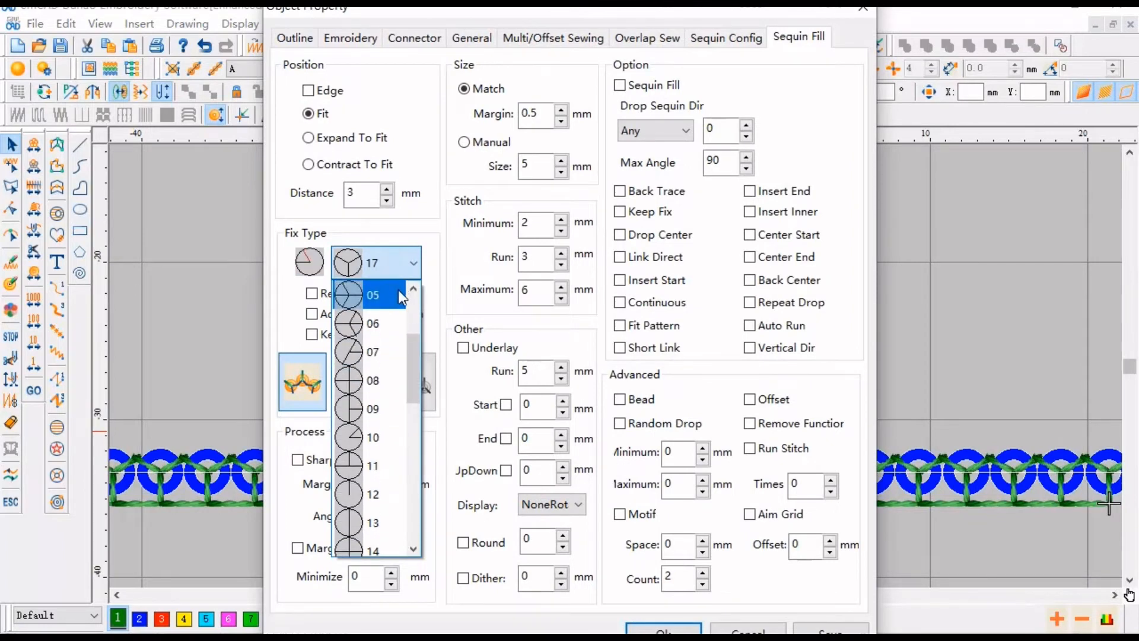
scroll(397, 293, up, 1)
click(378, 354)
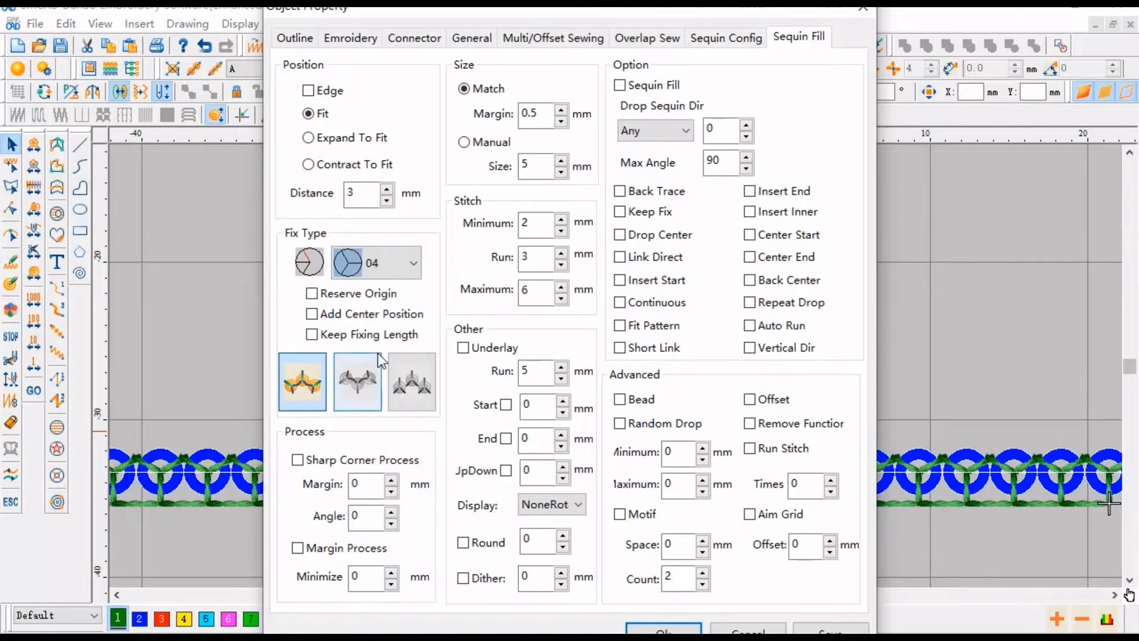
key(Return)
- Duplicate the sequin ribbon five times to stack rows into a sequin block
scroll(664, 336, down, 1)
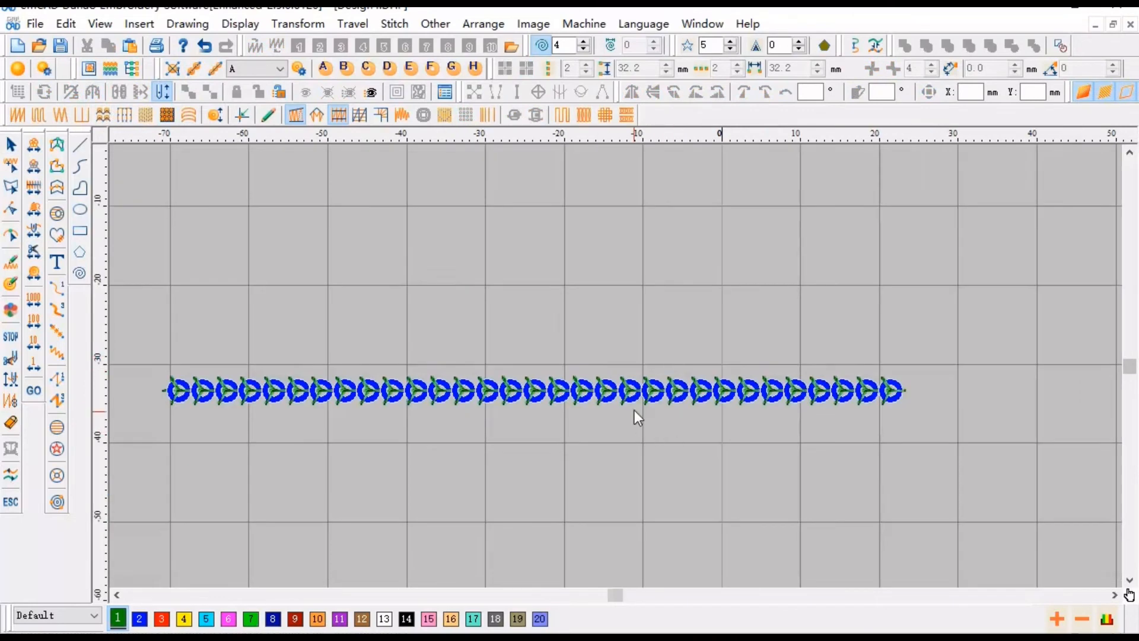
click(638, 398)
key(ctrl+d)
key(ctrl+d)
key(ctrl+d)
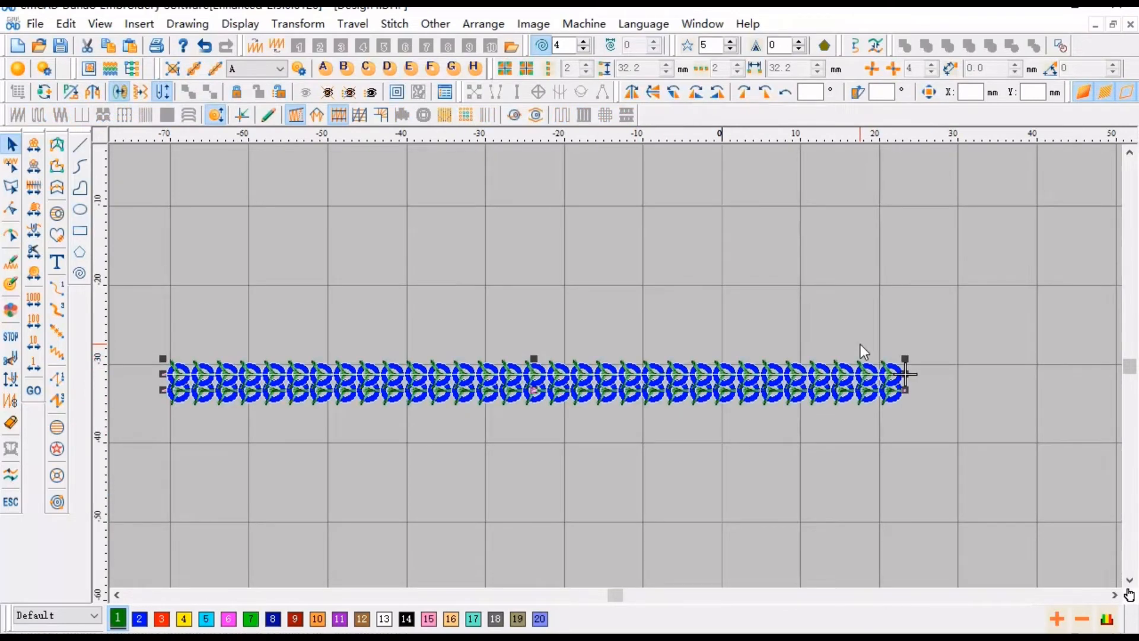
key(ctrl+d)
key(ctrl+d)
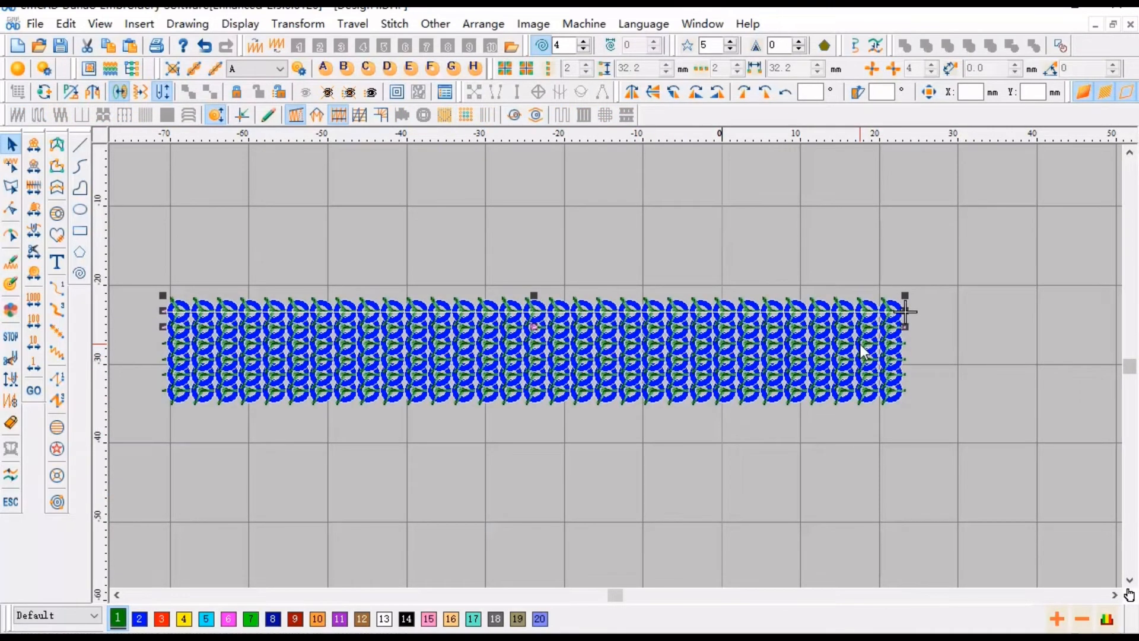
key(Escape)
scroll(863, 351, up, 2)
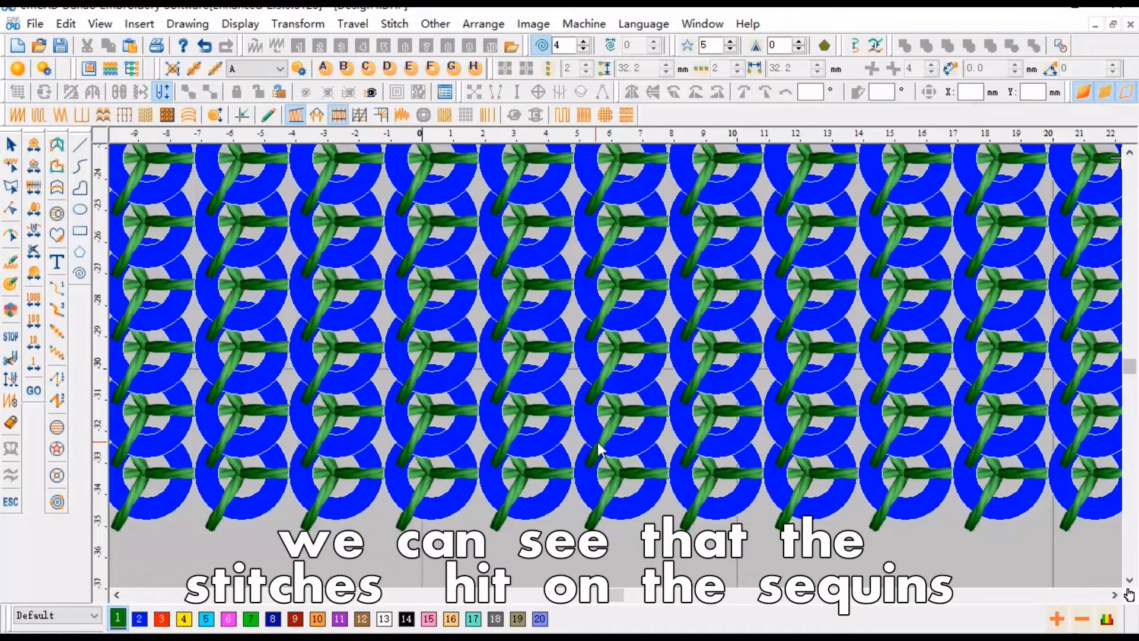
- Set the duplicated sequin block's position distance to 2 mm
key(shift+z)
key(shift+z)
key(shift)
key(shift+z)
click(651, 444)
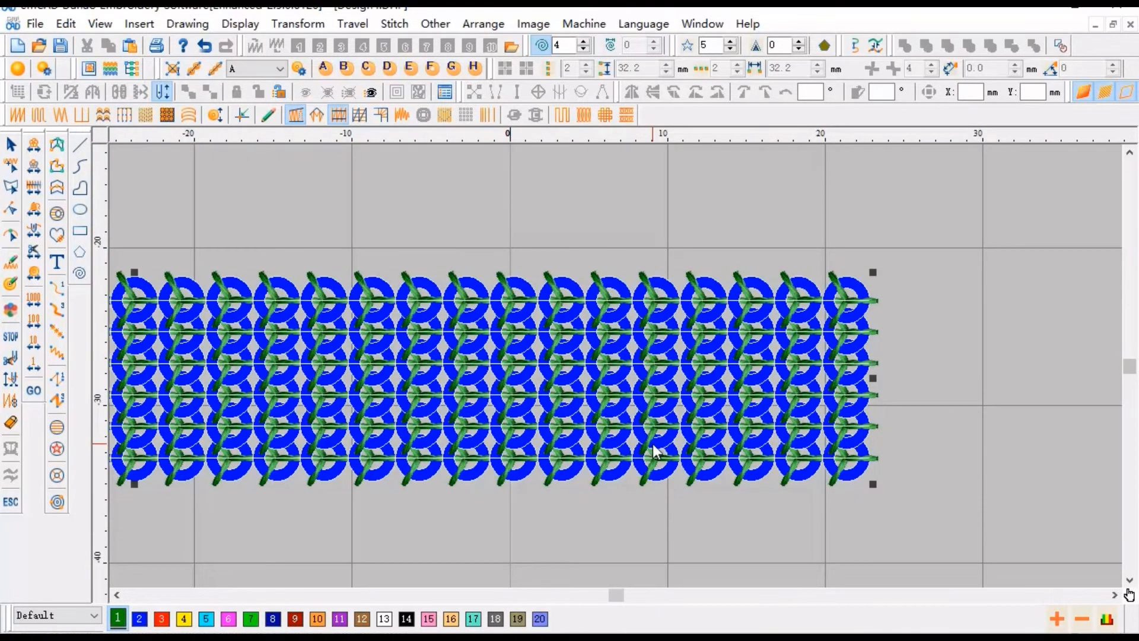
click(444, 92)
drag(364, 191, 334, 207)
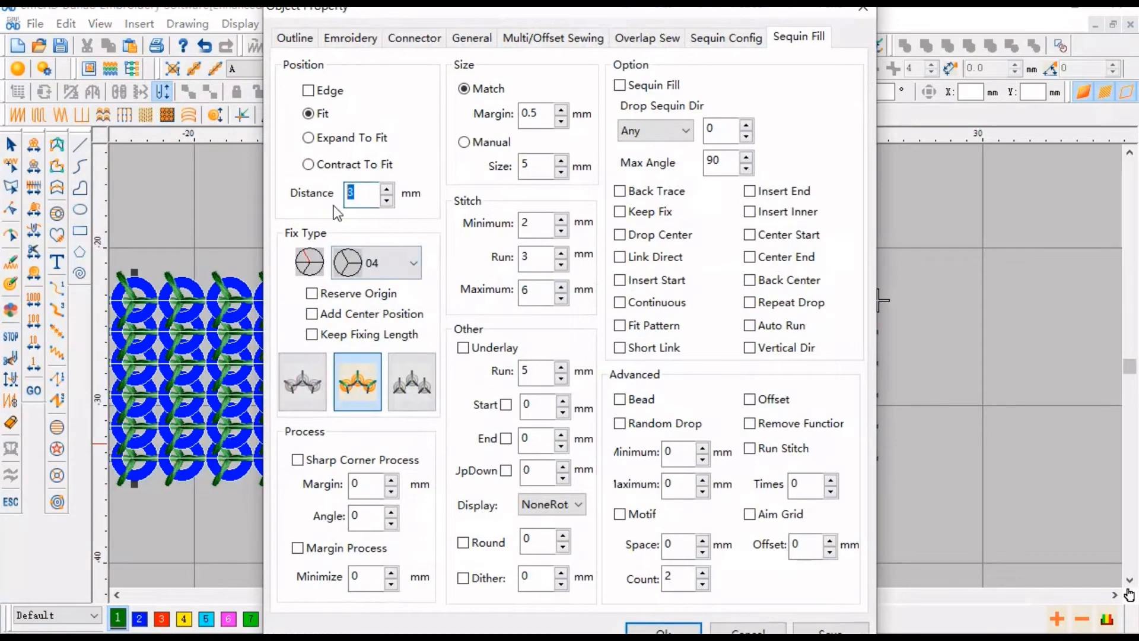
text(2)
key(Return)
key(Escape)
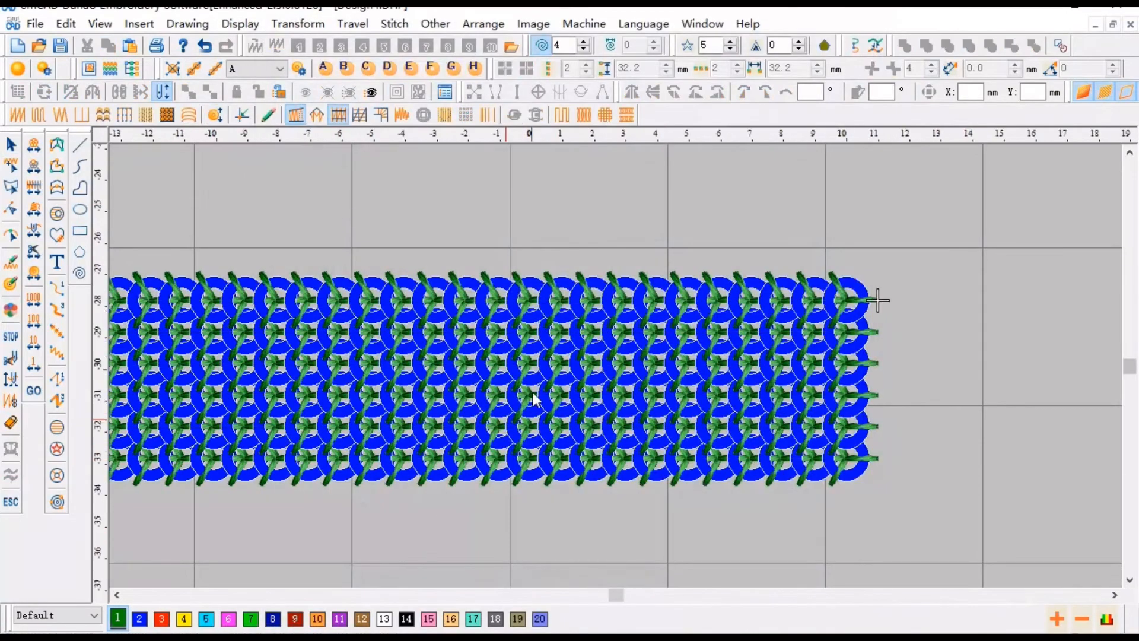
- Select the whole sequin block and apply Sequin Stitch Adjust so stitches avoid the sequins
key(z)
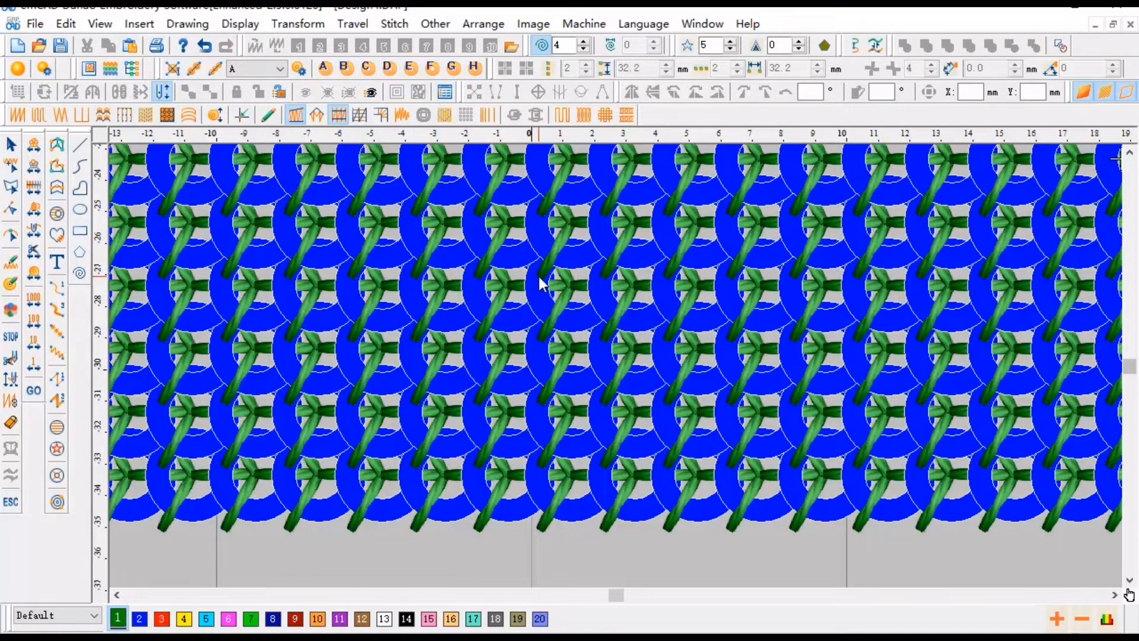
scroll(538, 276, down, 8)
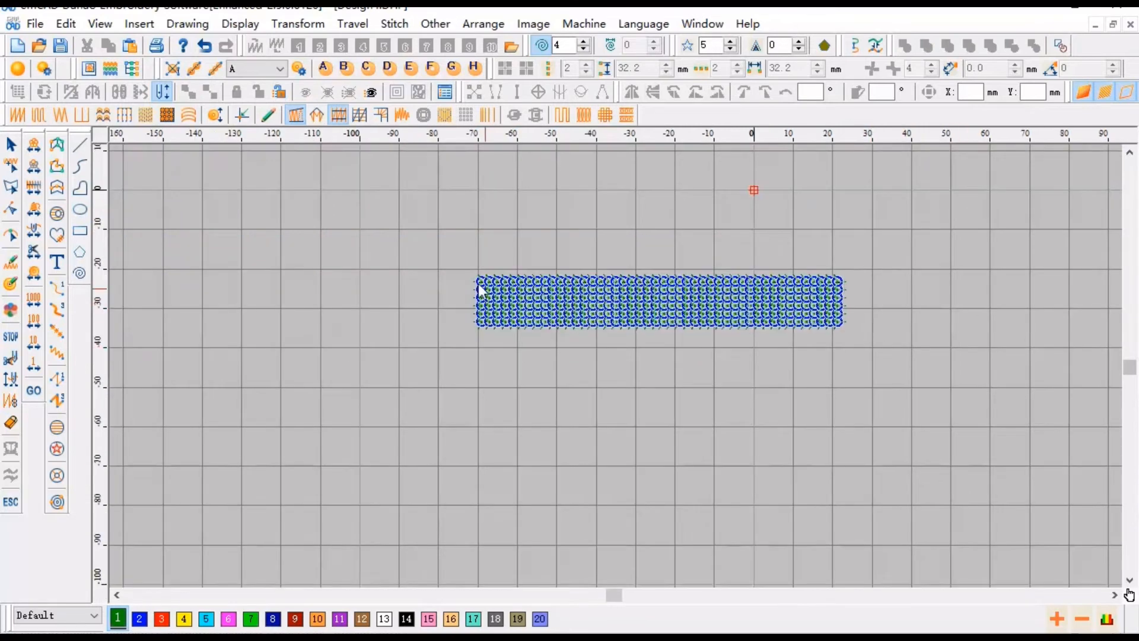
drag(404, 244, 866, 361)
scroll(854, 277, up, 3)
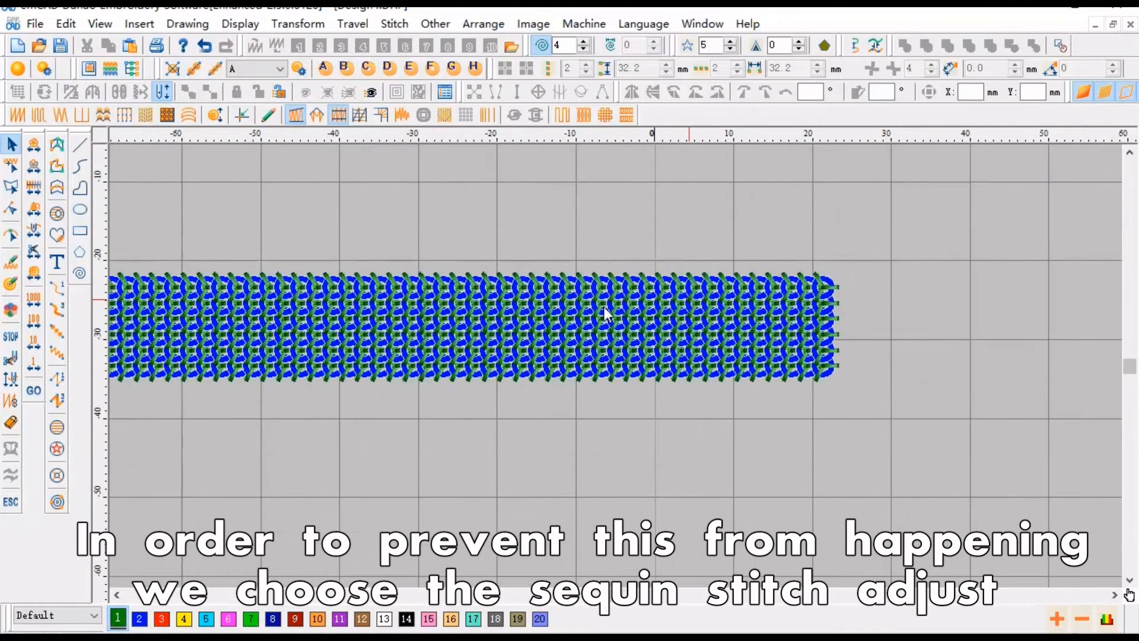
scroll(605, 313, down, 2)
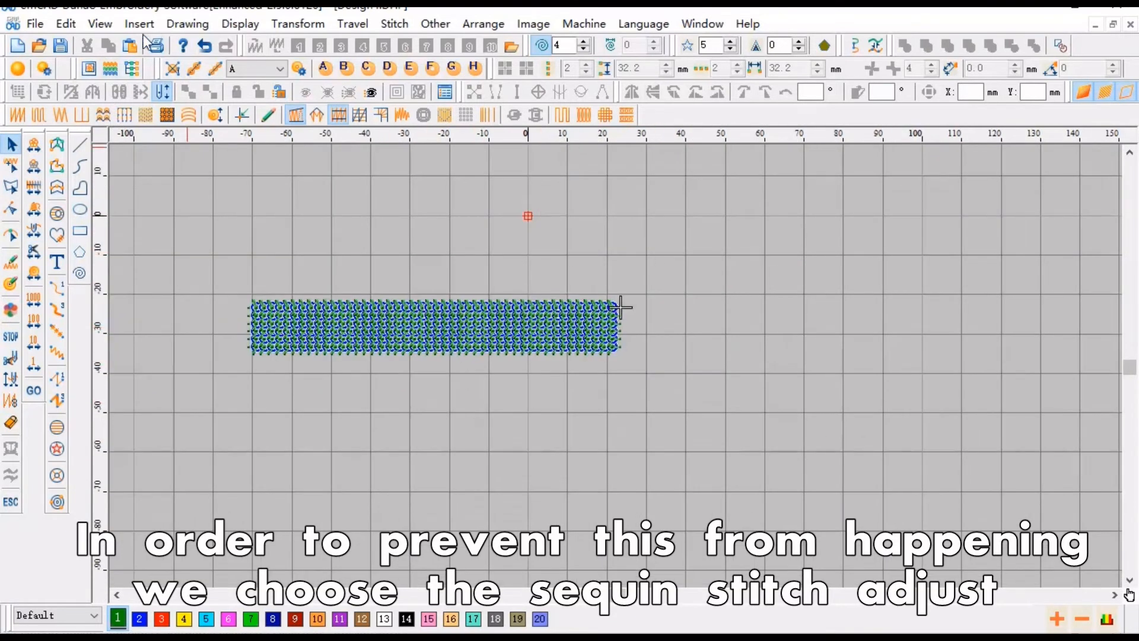
click(74, 23)
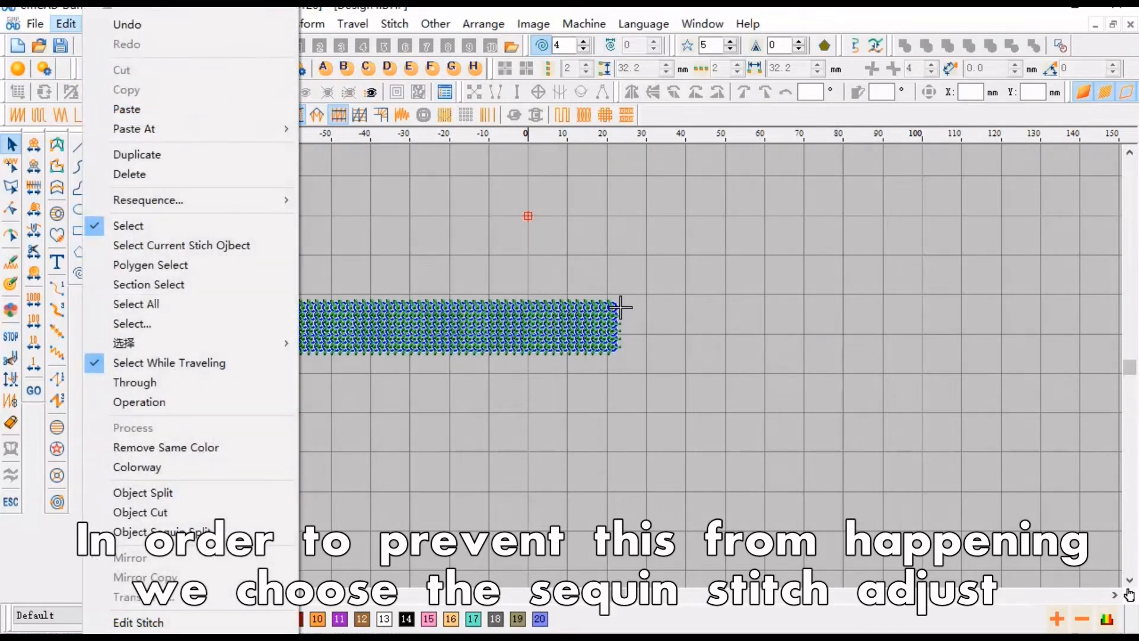
click(67, 23)
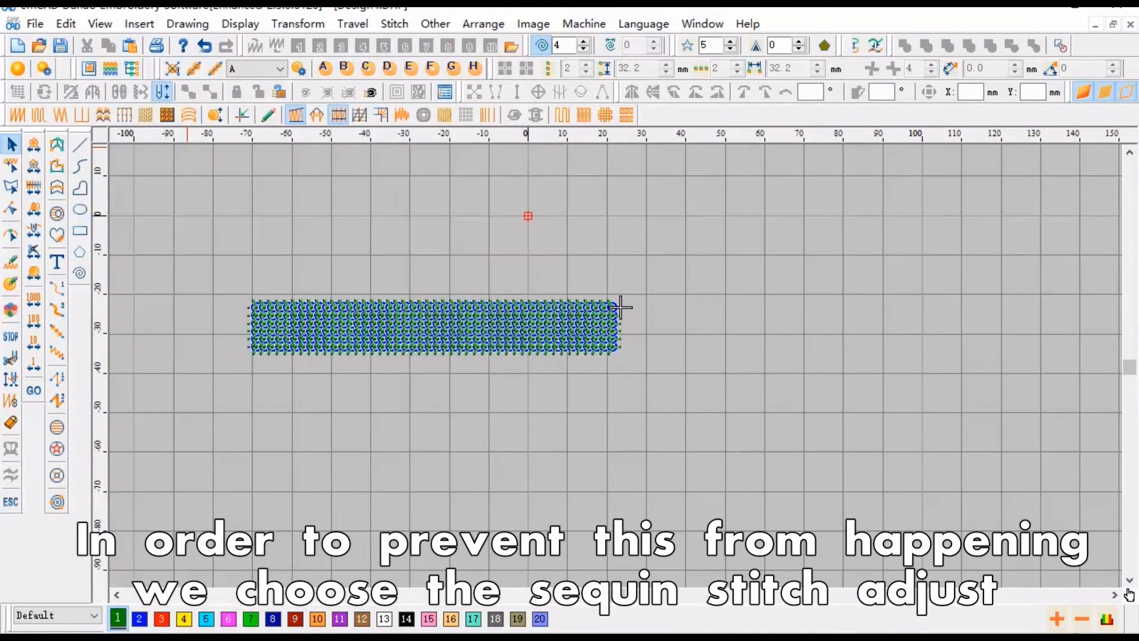
click(386, 25)
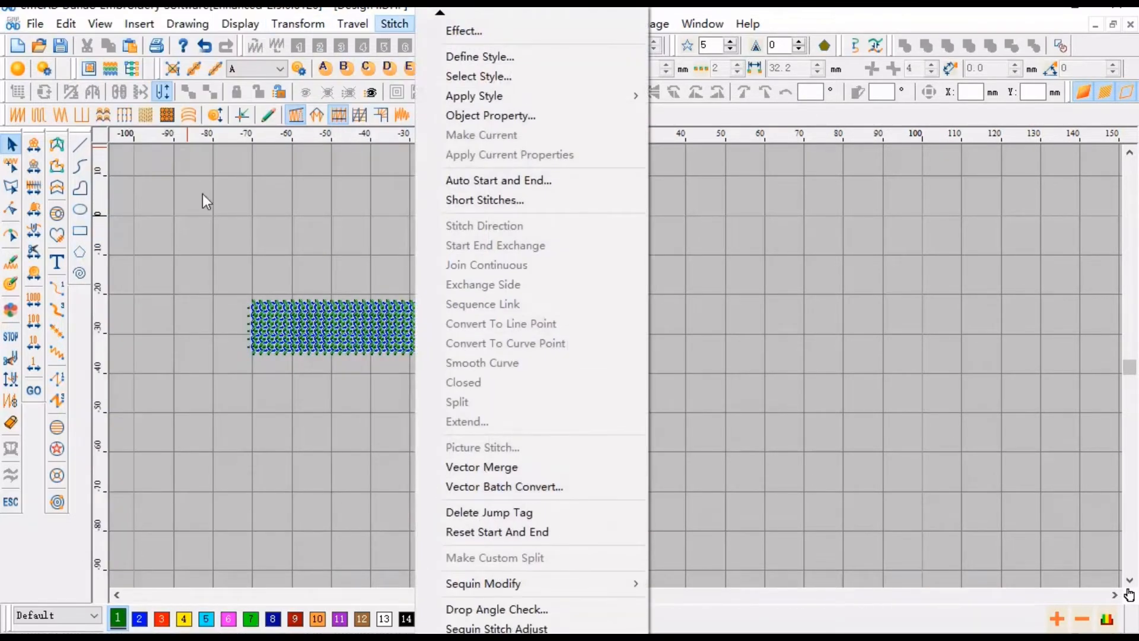
mouse_move(77, 29)
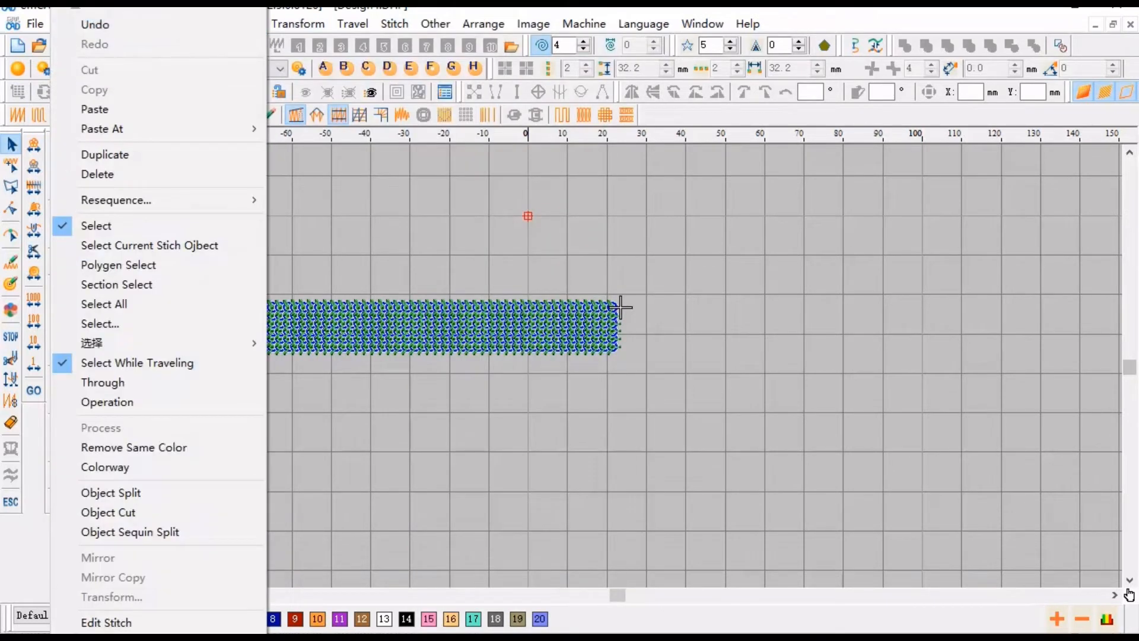
mouse_move(76, 636)
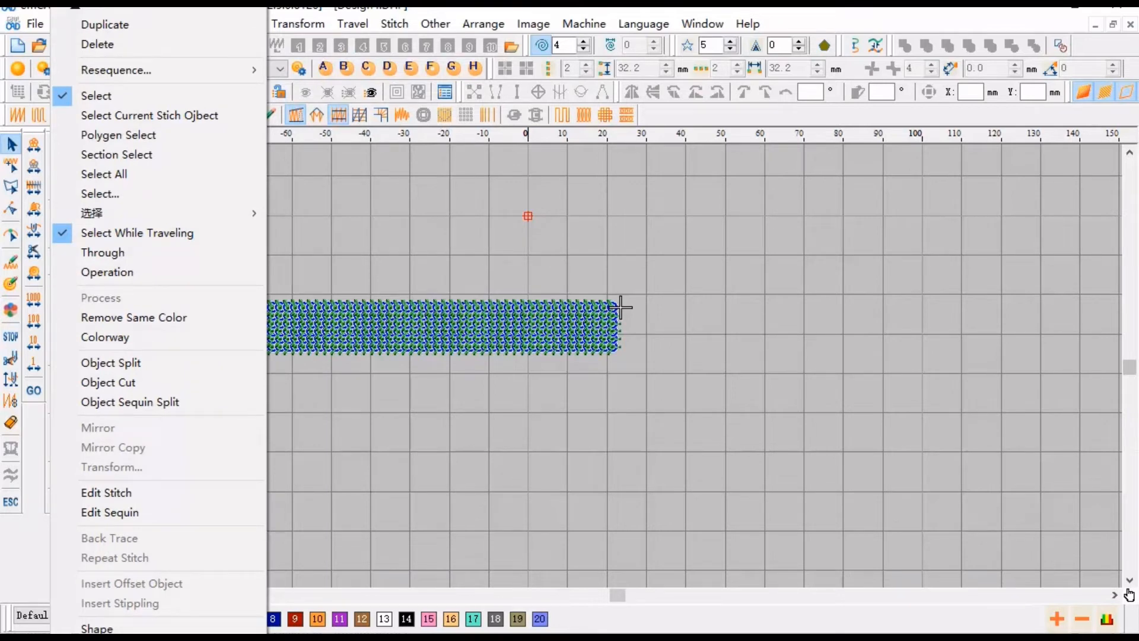
click(426, 464)
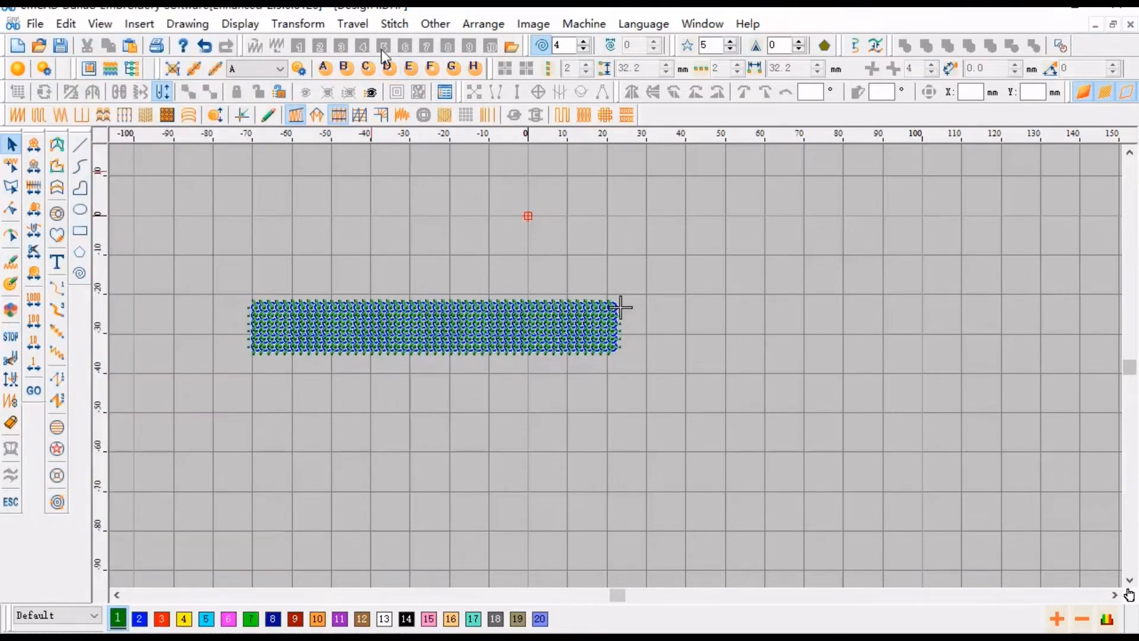
click(394, 23)
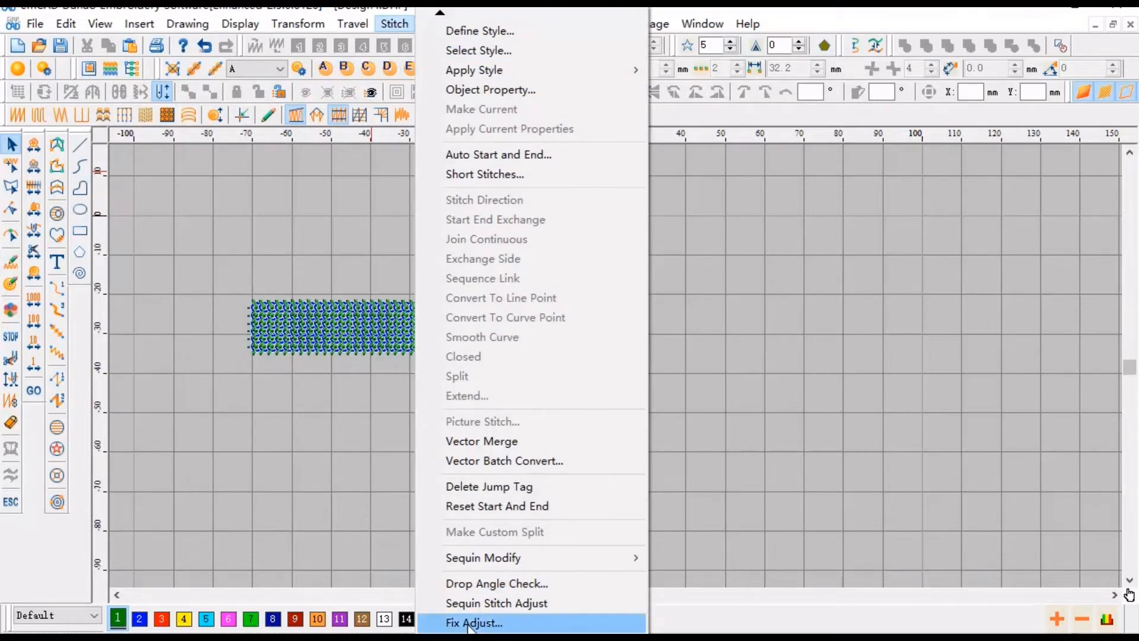
click(494, 608)
scroll(464, 348, up, 3)
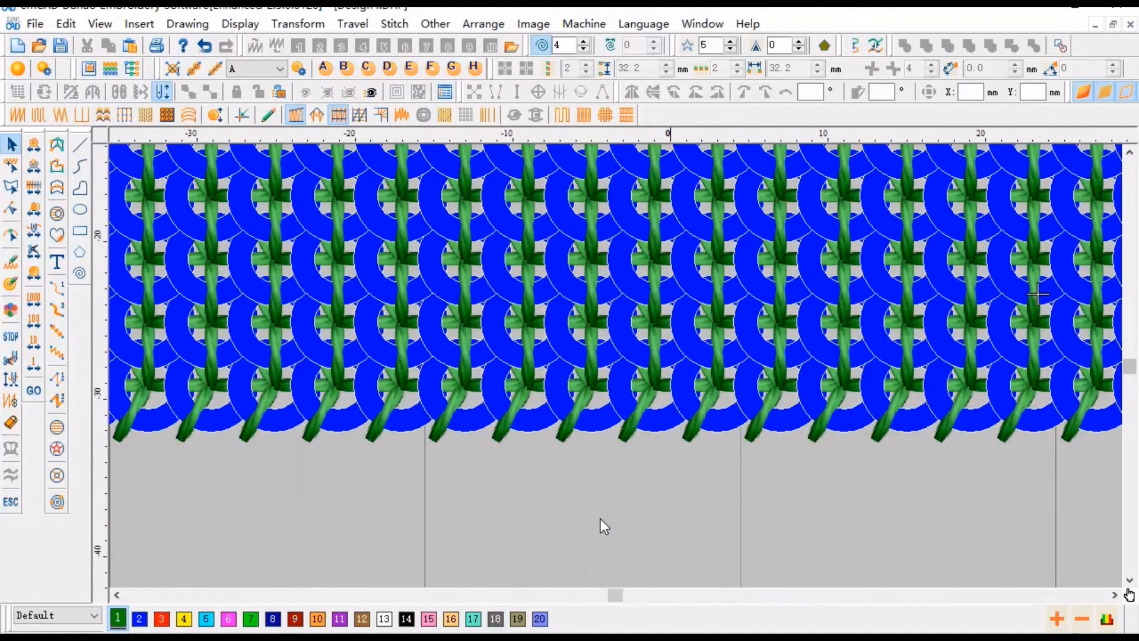
scroll(600, 520, down, 3)
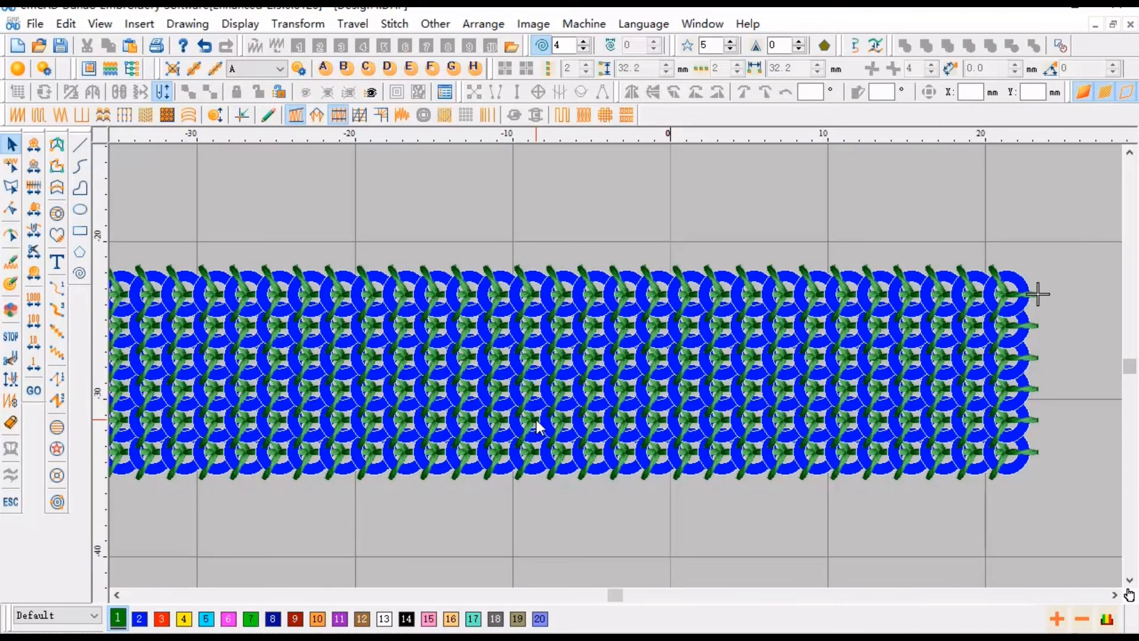
scroll(504, 454, up, 2)
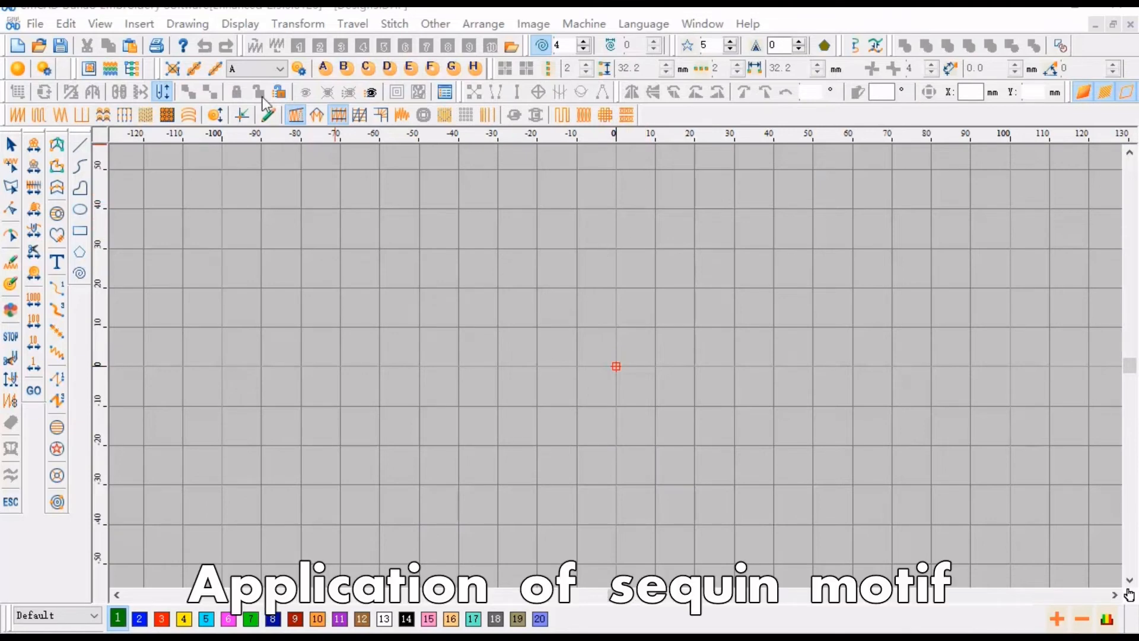
- Draw an arched sequin line spanning about 100 mm and confirm its sequin fill properties
click(215, 70)
click(384, 457)
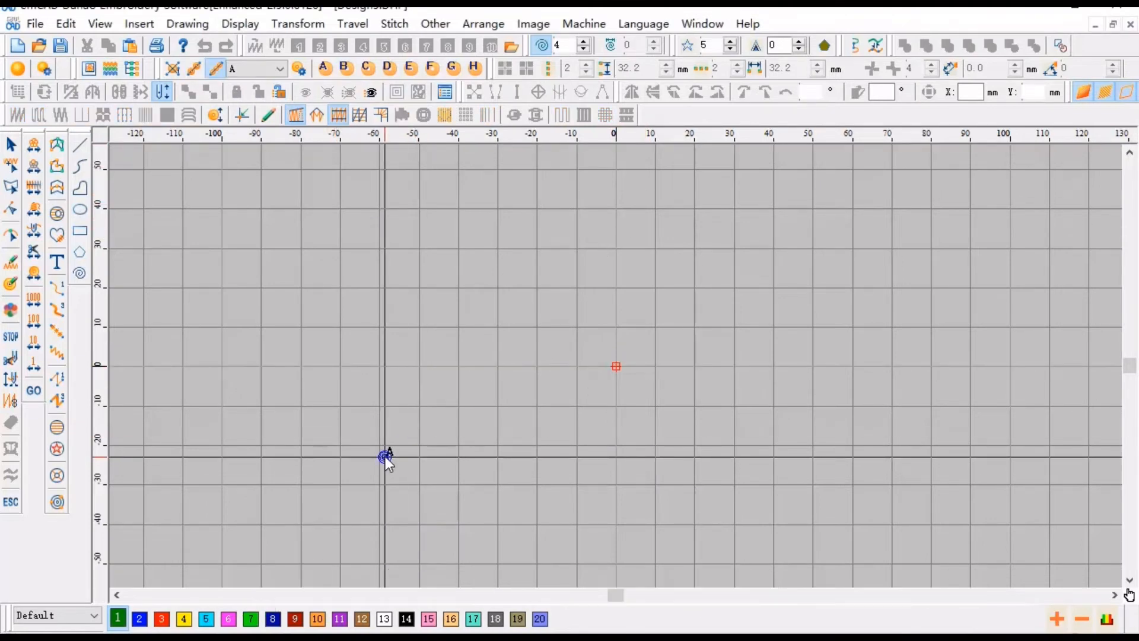
right_click(778, 439)
key(Return)
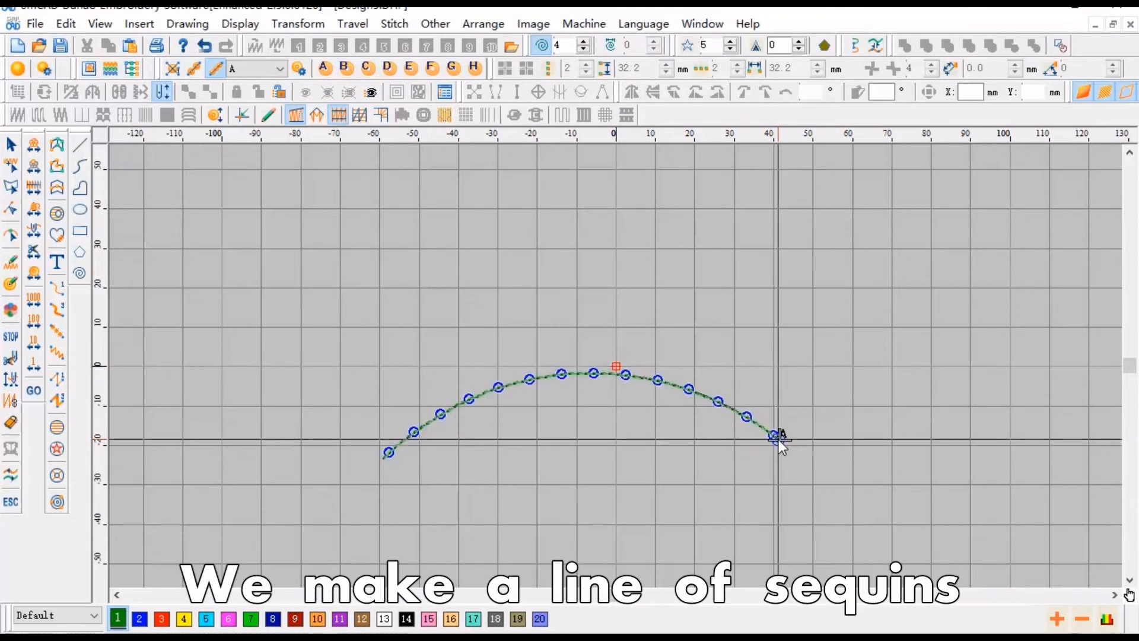
right_click(383, 183)
drag(362, 199, 331, 205)
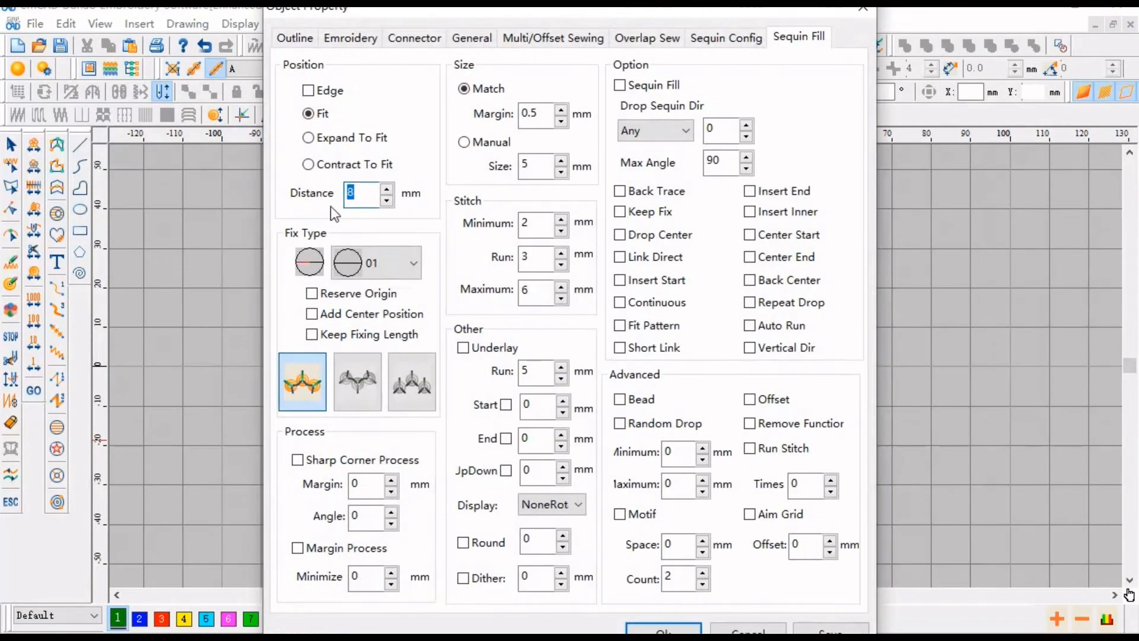
click(663, 628)
scroll(593, 543, up, 2)
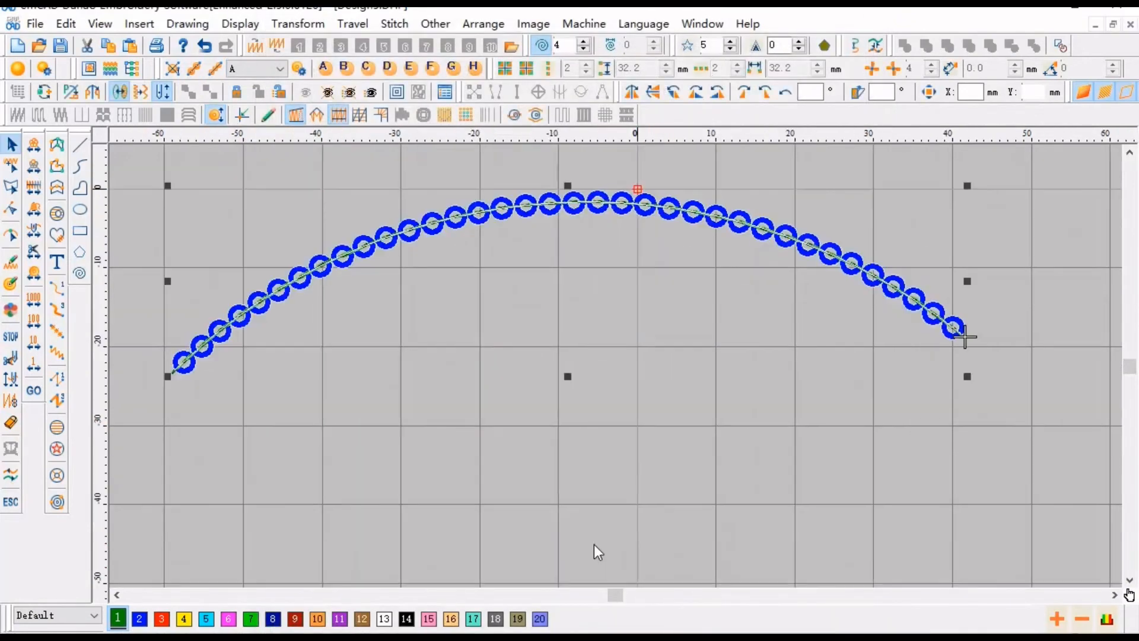
- Select the arc and enable the Motif option with a count of 2 to group sequins
click(593, 543)
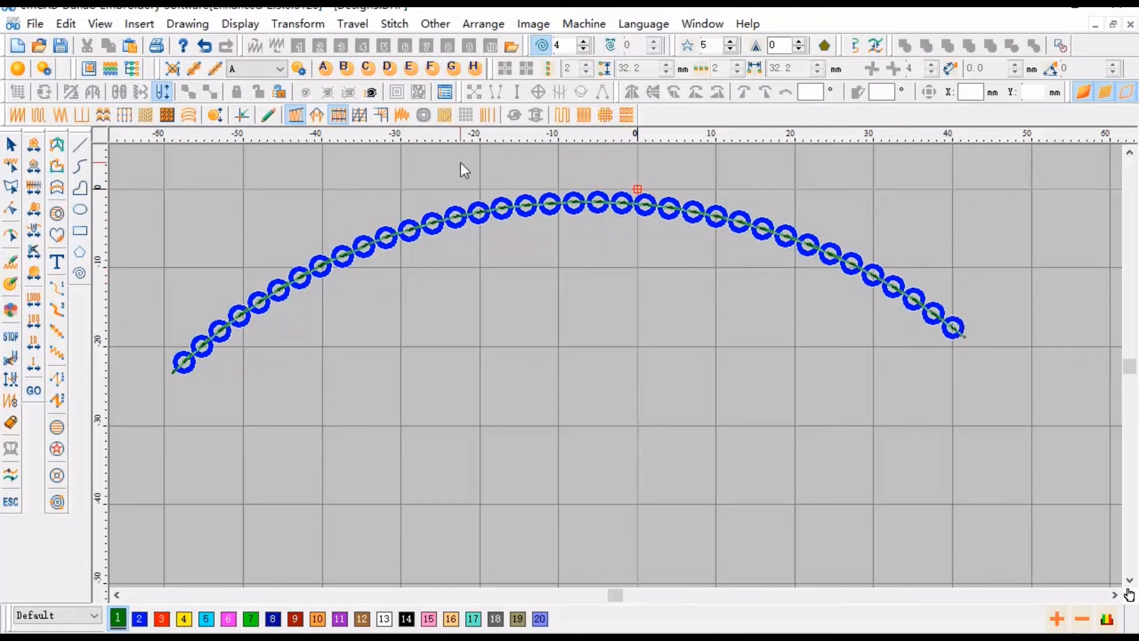
key(ctrl+a)
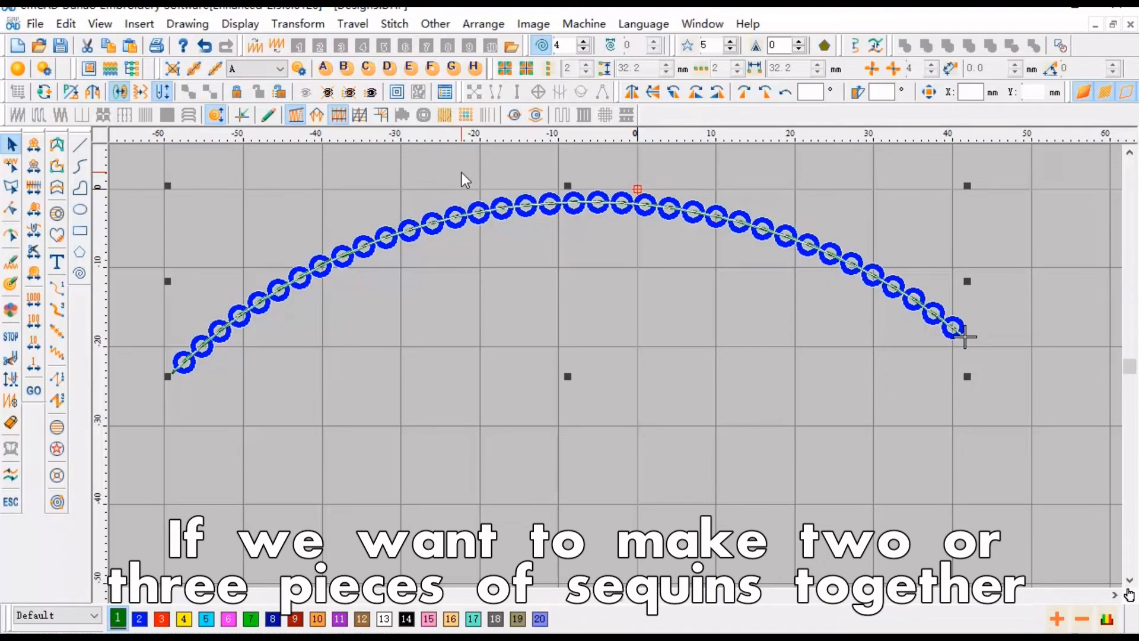
right_click(796, 326)
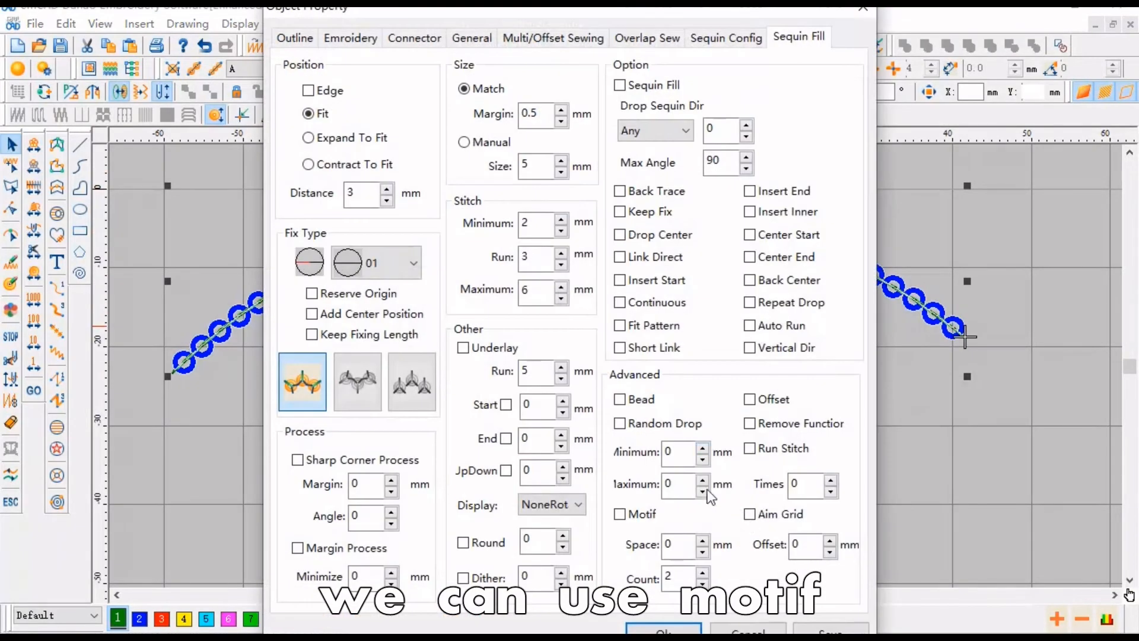
click(631, 517)
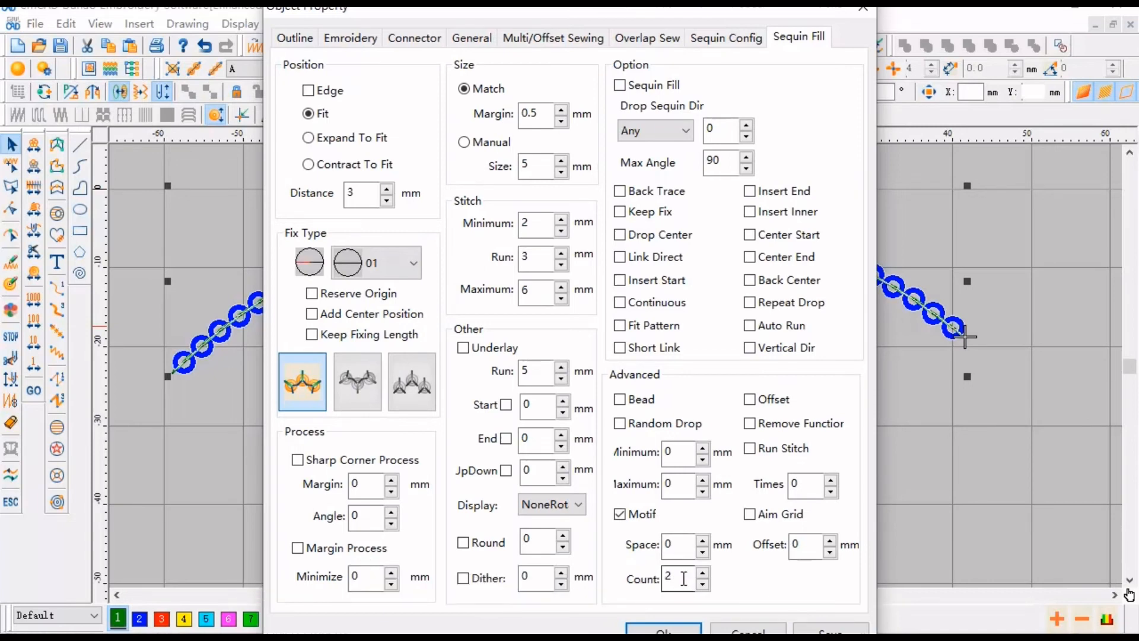
double_click(672, 577)
key(Return)
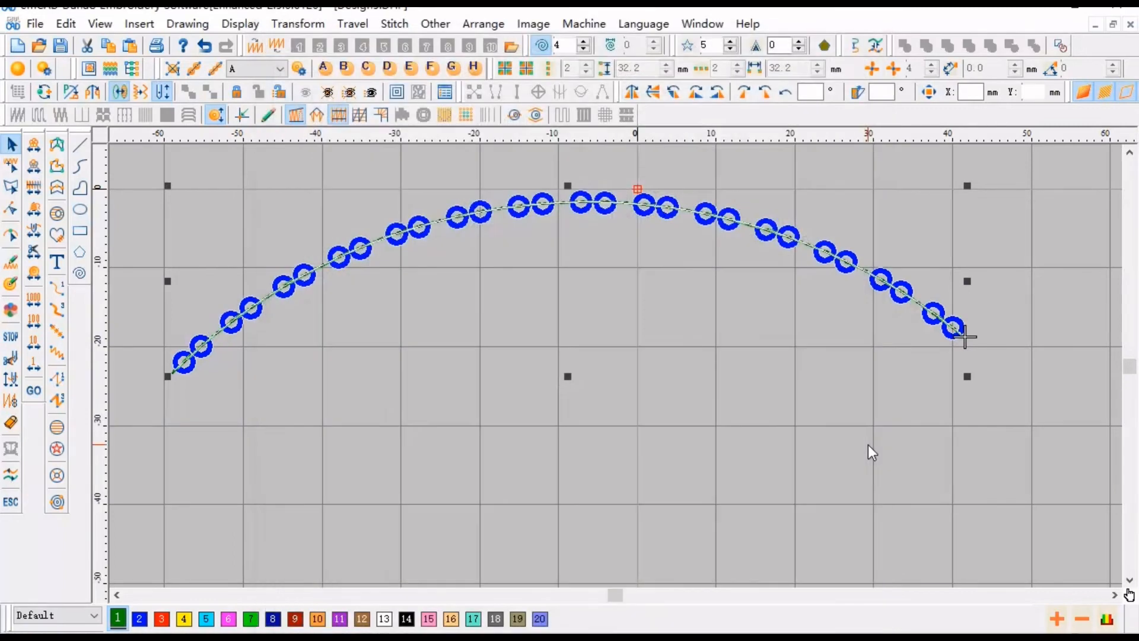
- Set the arc's motif count to 3
click(284, 486)
scroll(201, 341, up, 1)
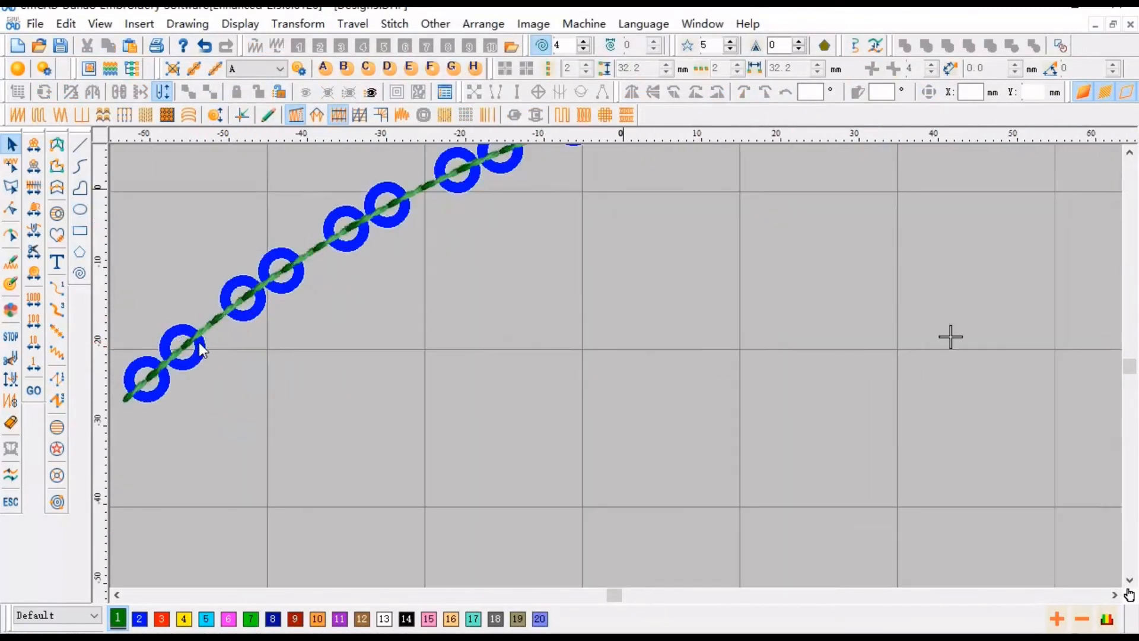
scroll(249, 315, down, 1)
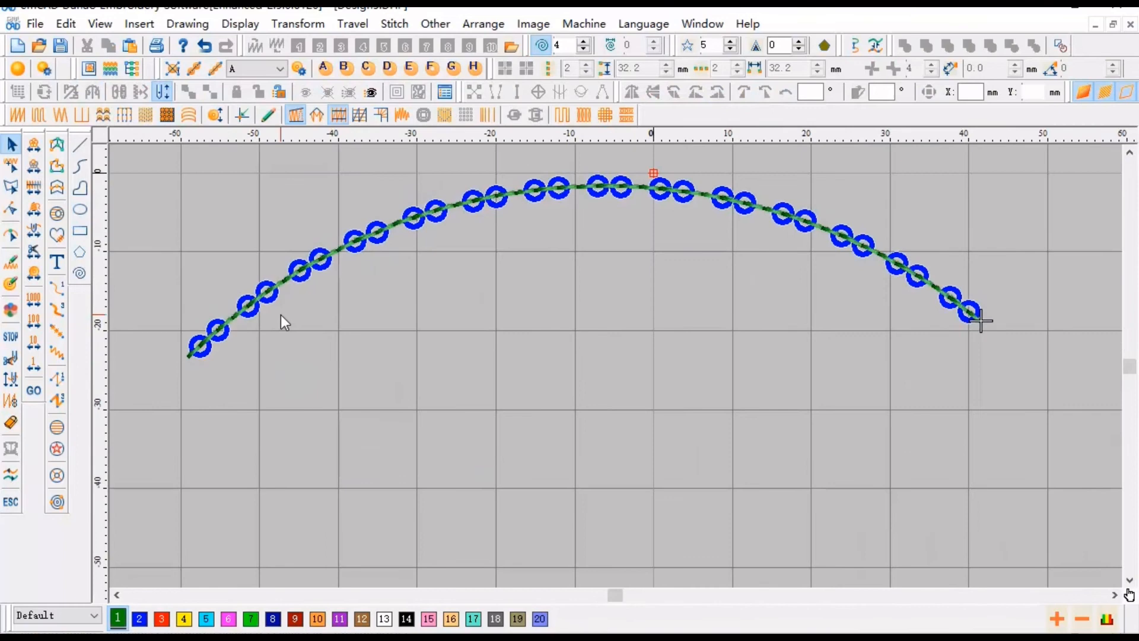
click(289, 279)
double_click(289, 279)
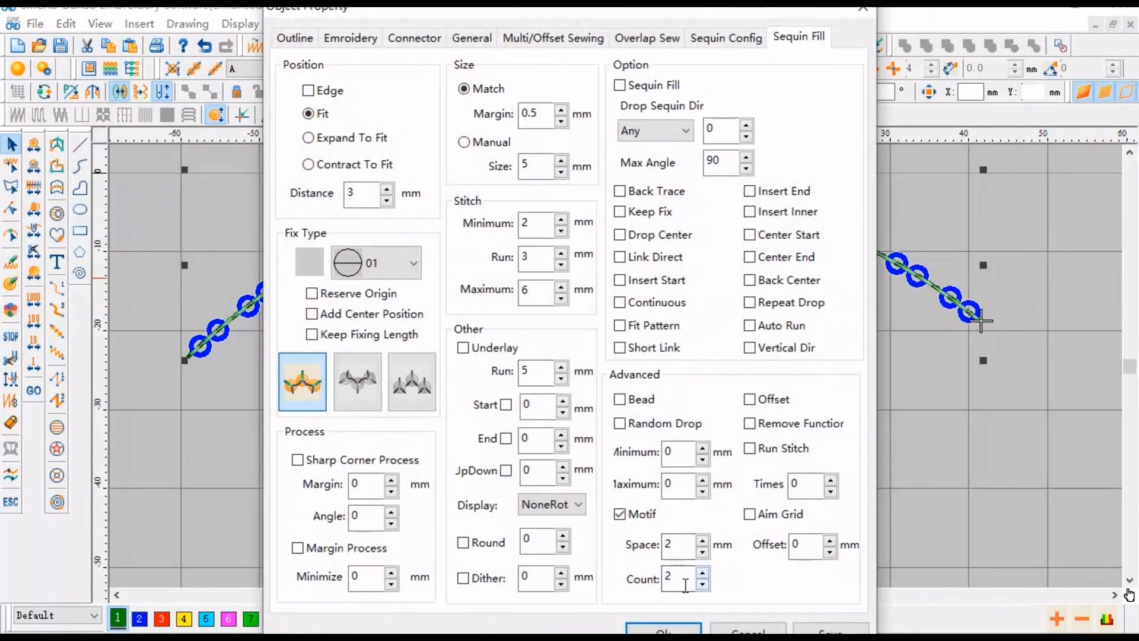
text(3)
key(Return)
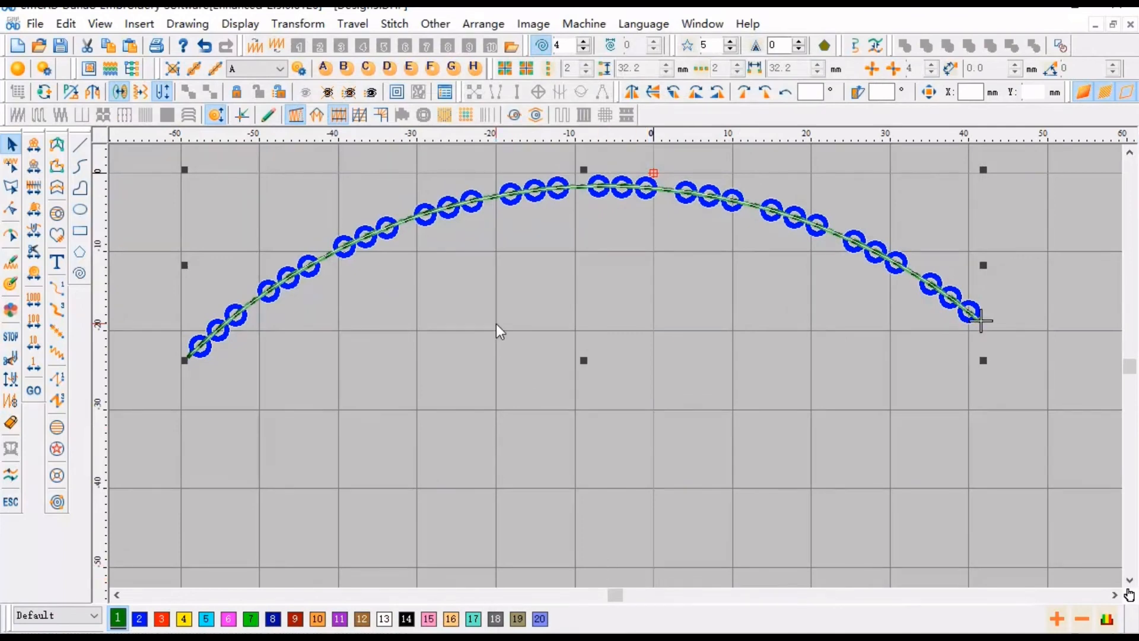
- Set the arc's motif count to 4
right_click(519, 356)
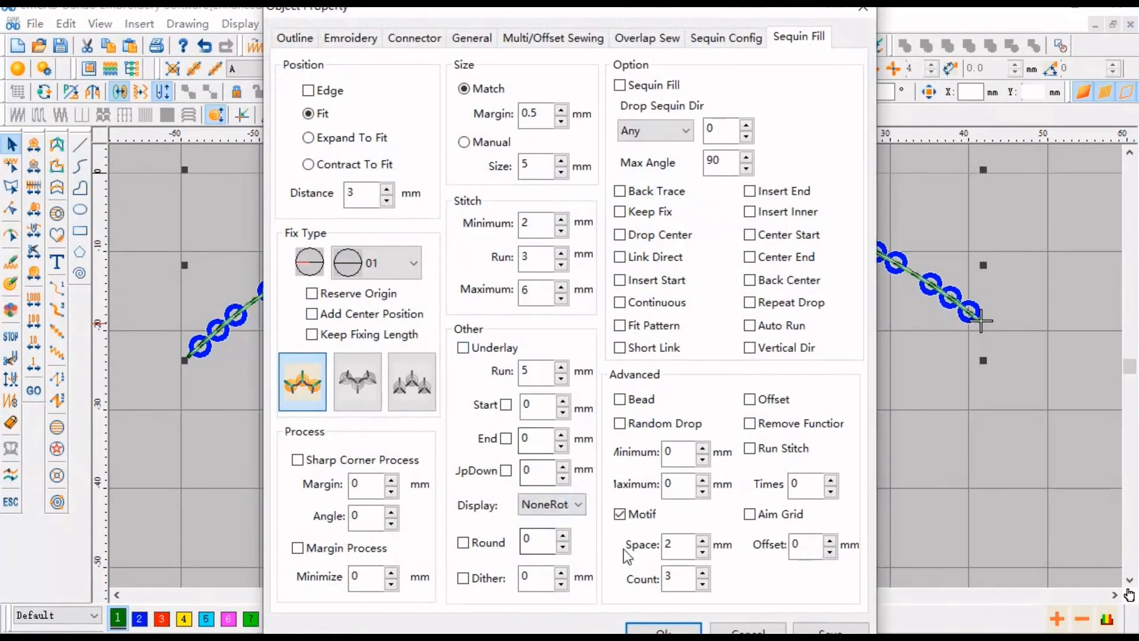
drag(678, 577, 660, 578)
text(4)
key(Return)
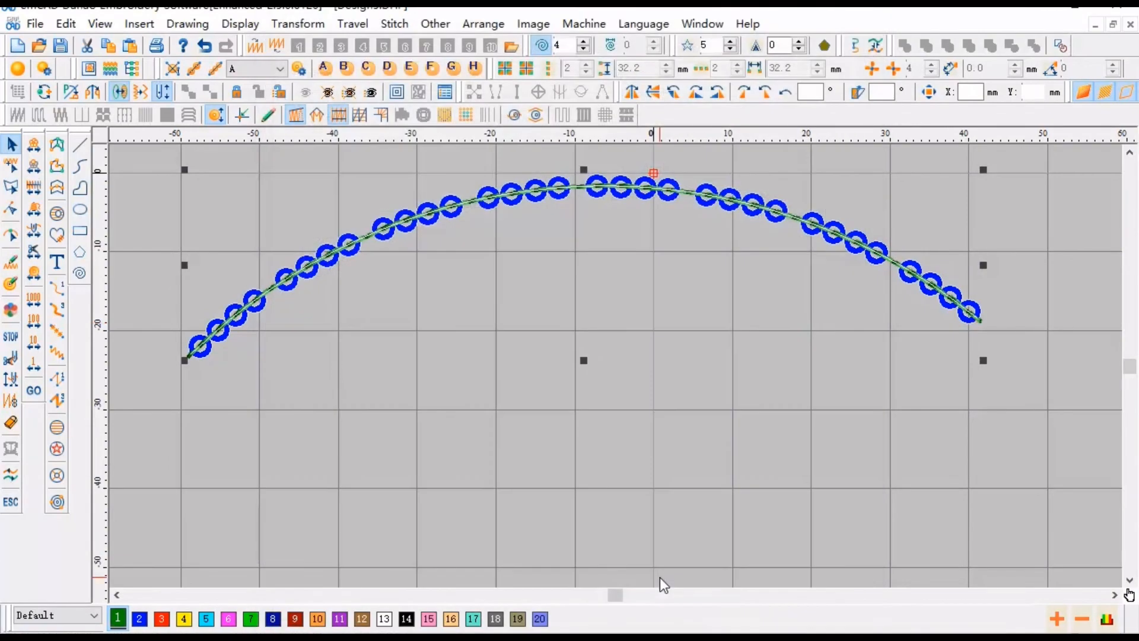
- Set the arc's motif space to 4 mm
click(475, 208)
right_click(474, 209)
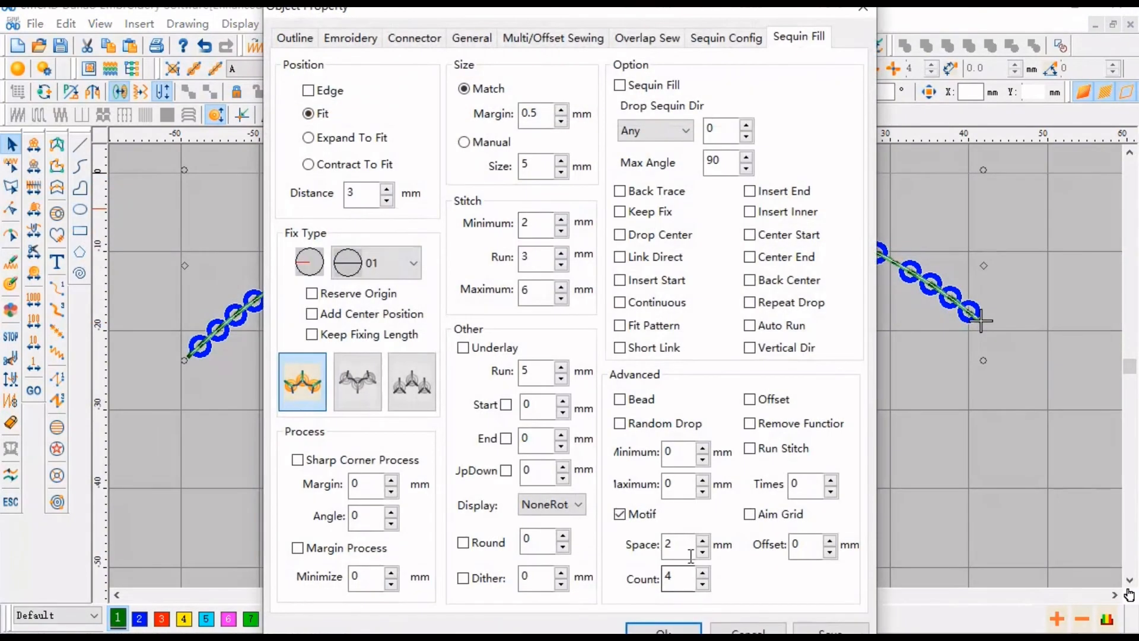
drag(678, 545, 640, 555)
text(4)
key(Return)
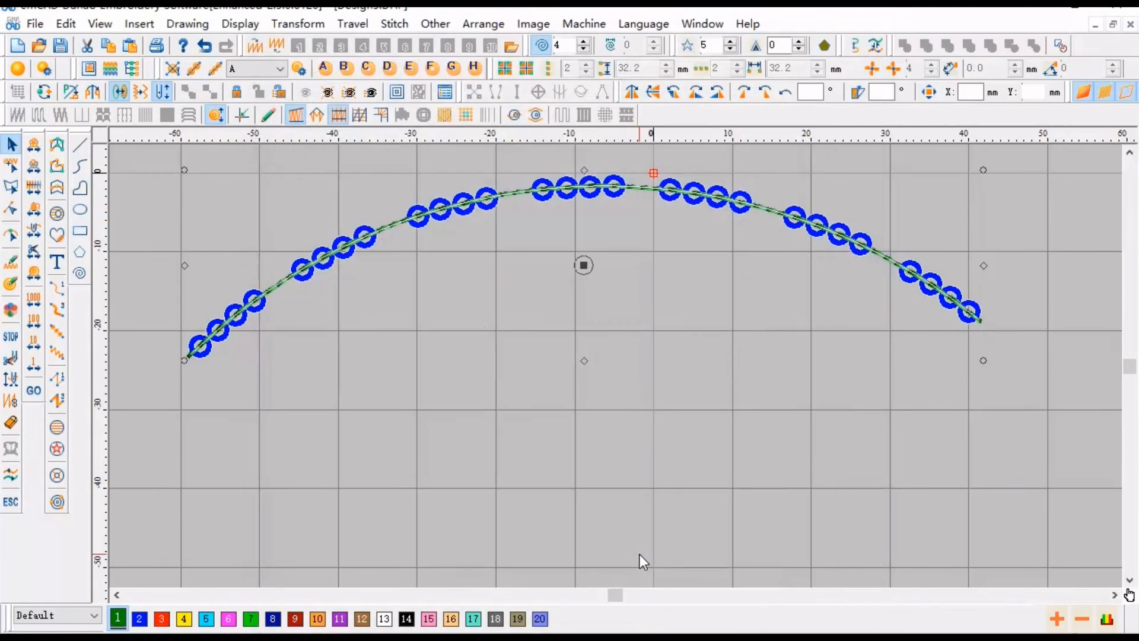
- Reopen the arc's sequin properties to review the motif space, then close the dialog
double_click(546, 194)
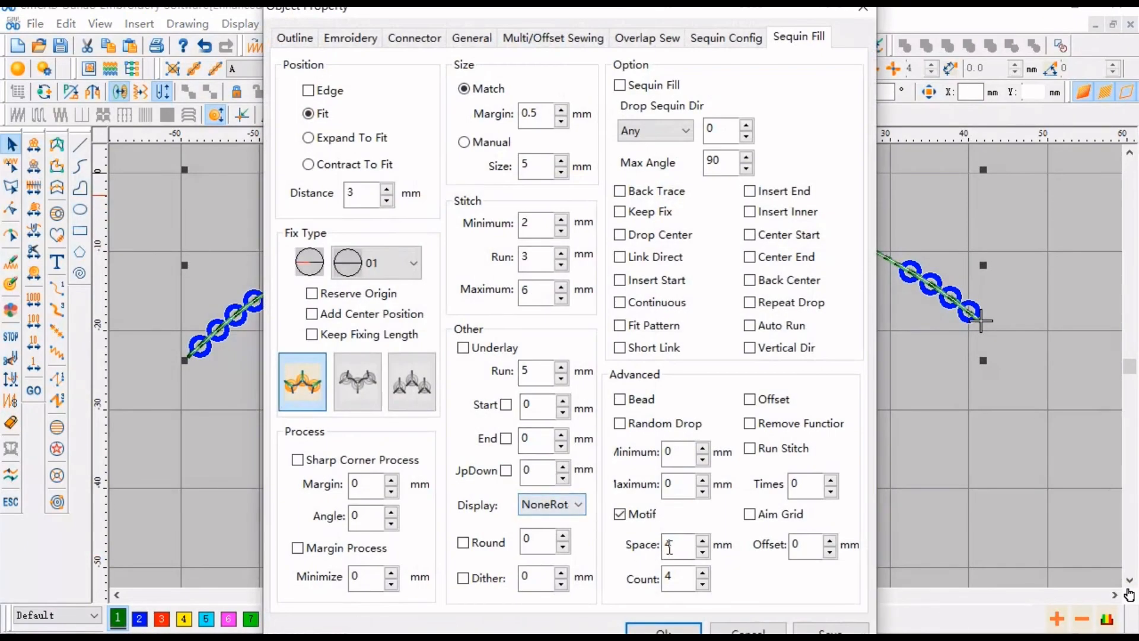
drag(677, 545, 647, 547)
drag(492, 15, 976, 26)
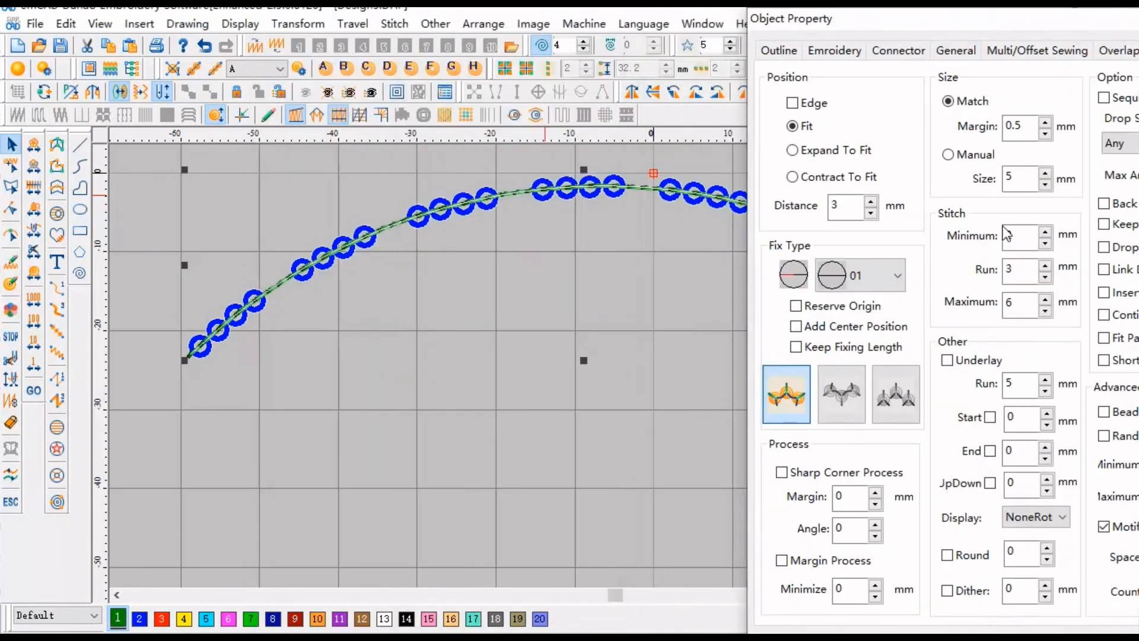
key(Return)
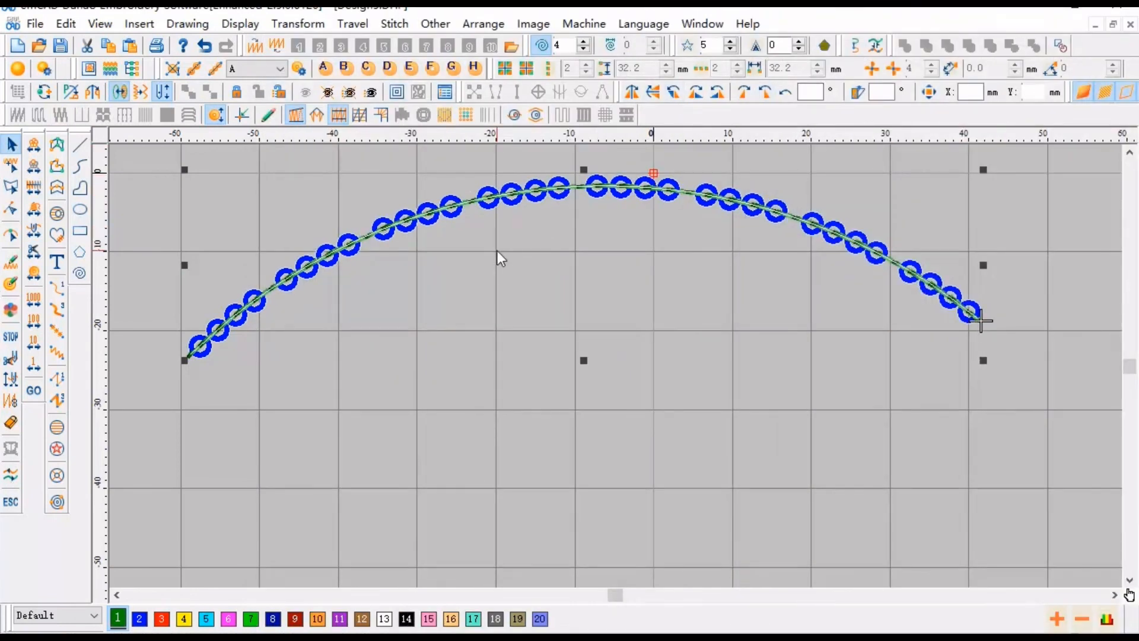
scroll(504, 270, down, 1)
scroll(528, 268, up, 1)
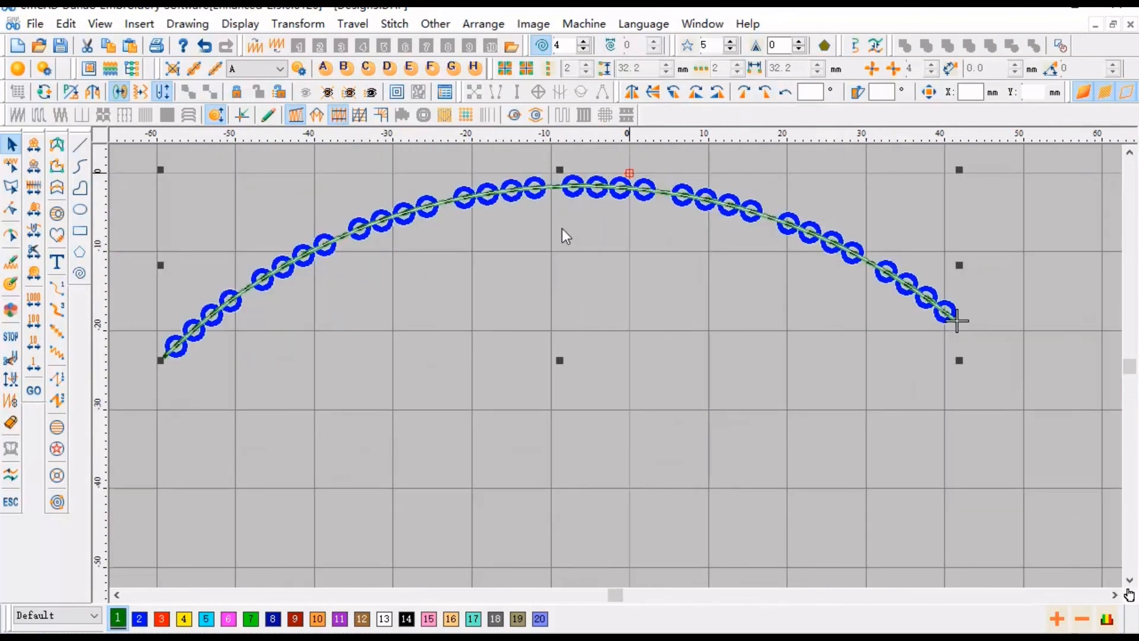